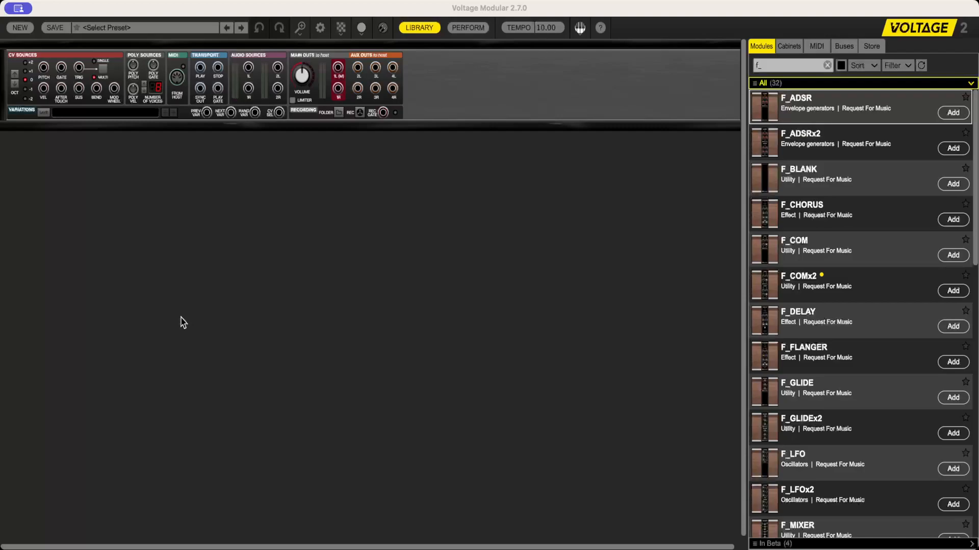
Add the F_SEQ, F_VCO and F_VCF modules to the cabinet, and insert F_ADSR between the SEQ and the VCO
{"action": "scroll", "coordinate": [798, 310], "scroll_direction": "down", "scroll_amount": 10}
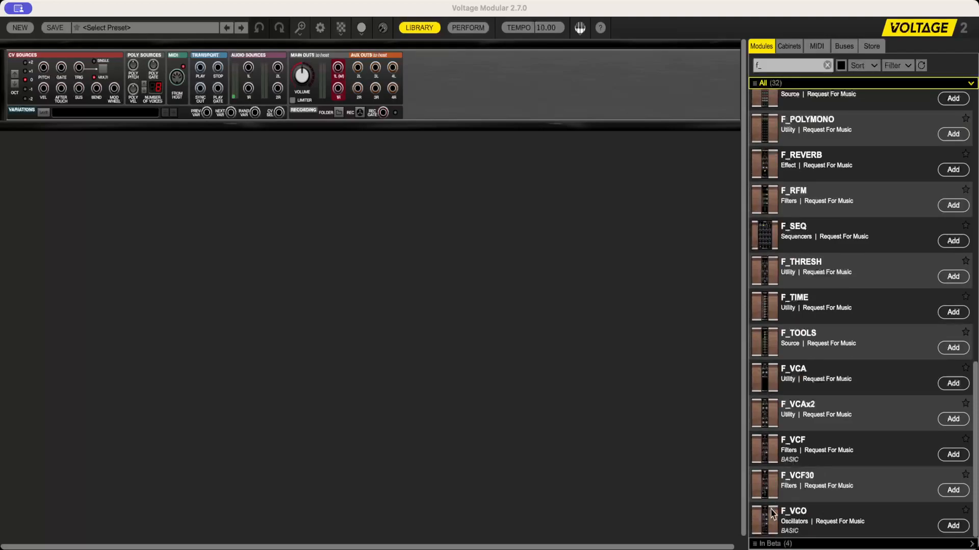
{"action": "left_click_drag", "start_coordinate": [775, 230], "coordinate": [119, 152]}
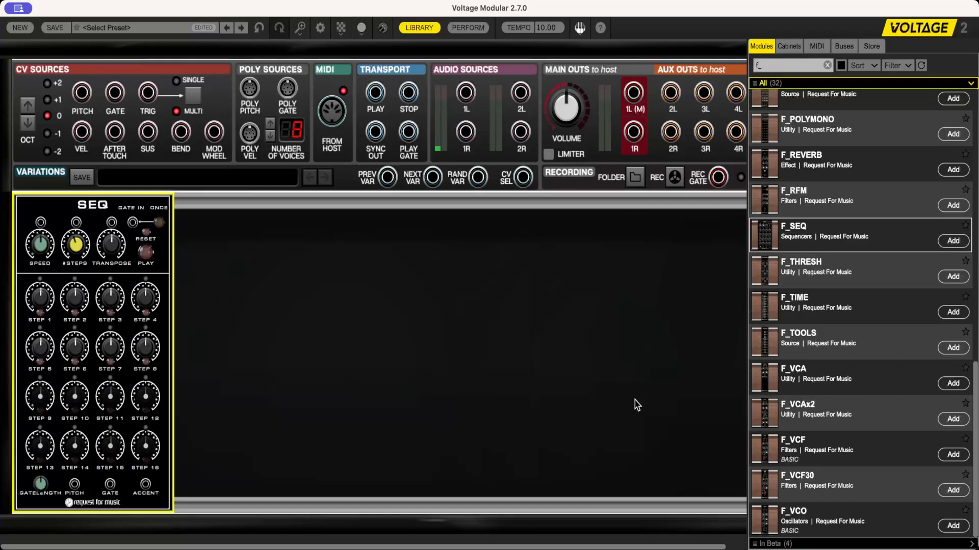
{"action": "left_click_drag", "start_coordinate": [774, 453], "coordinate": [356, 212]}
{"action": "left_click_drag", "start_coordinate": [763, 525], "coordinate": [240, 214]}
{"action": "scroll", "coordinate": [807, 167], "scroll_direction": "up", "scroll_amount": 5}
{"action": "scroll", "coordinate": [806, 167], "scroll_direction": "up", "scroll_amount": 5}
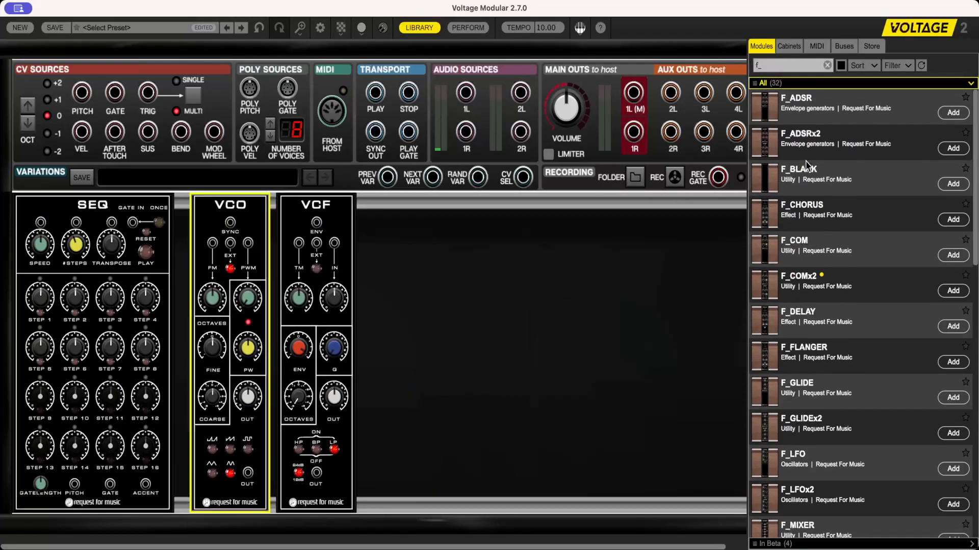
{"action": "left_click_drag", "start_coordinate": [767, 108], "coordinate": [228, 195]}
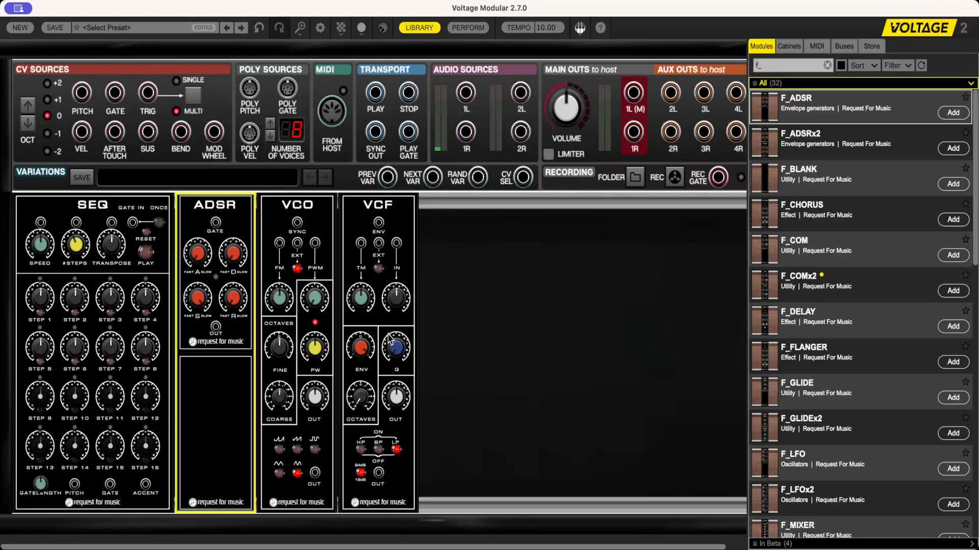
Patch the VCO output to the VCF input, the ADSR output to the VCF's ENV input, and the SEQ gate output to the ADSR gate
{"action": "left_click_drag", "start_coordinate": [314, 473], "coordinate": [396, 244]}
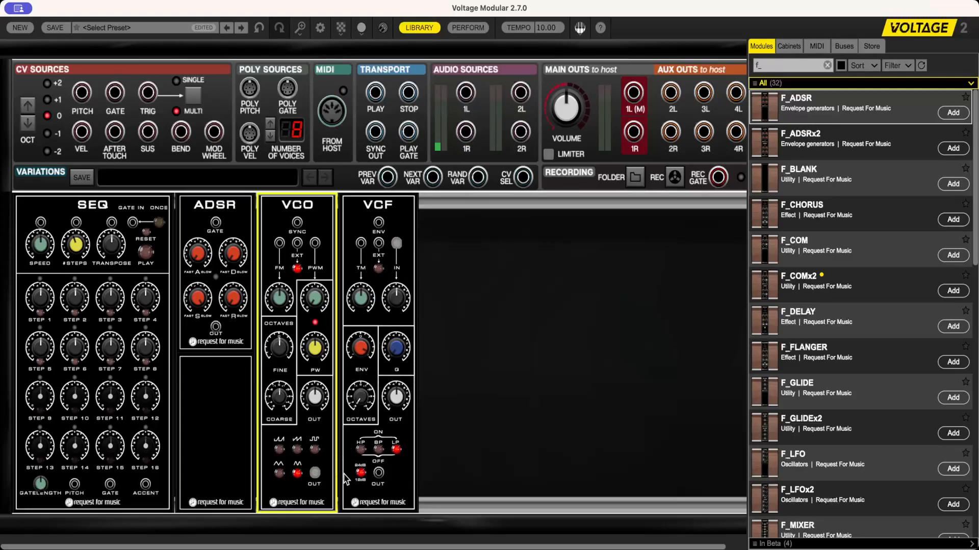
{"action": "left_click_drag", "start_coordinate": [215, 326], "coordinate": [378, 222]}
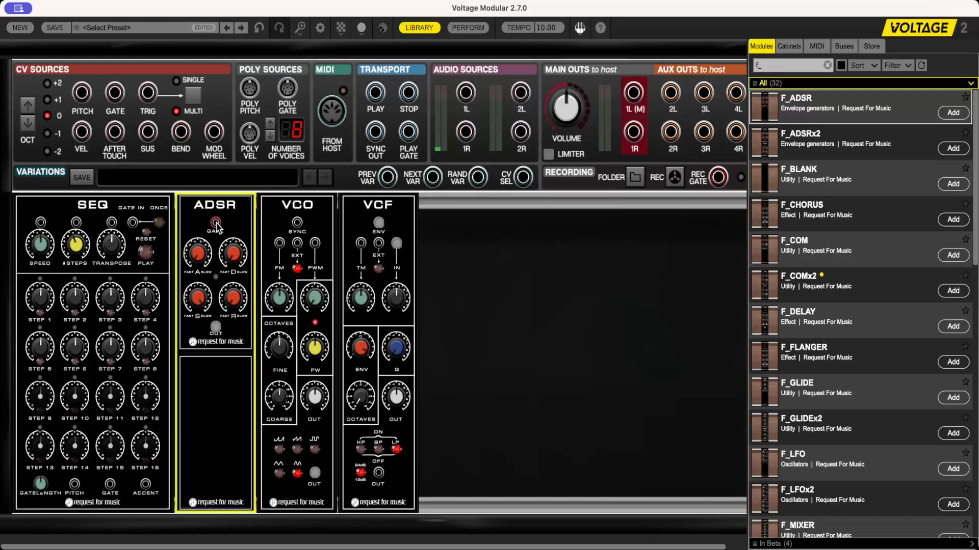
{"action": "left_click_drag", "start_coordinate": [216, 222], "coordinate": [110, 484]}
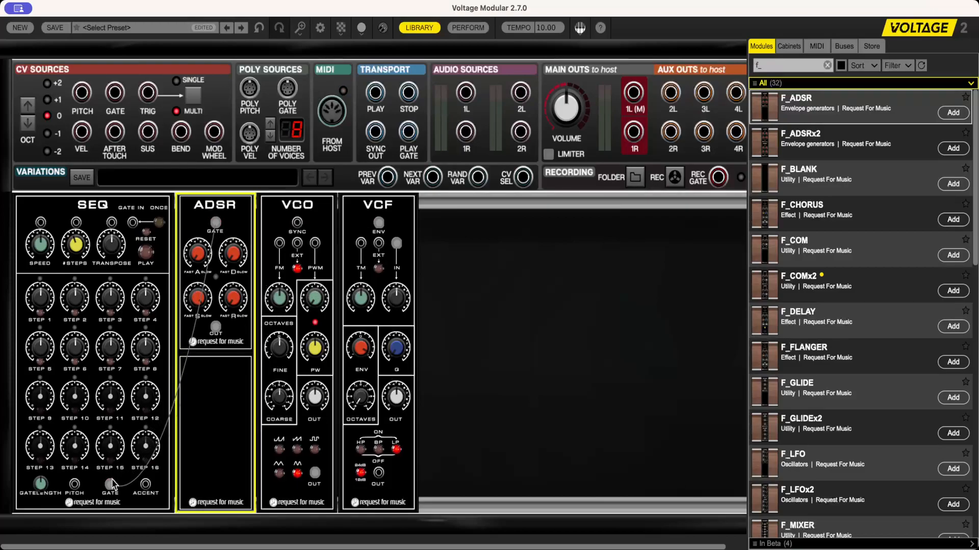
Select the sawtooth waveform on the VCO and patch the VCF output to main out 1L
{"action": "left_click", "coordinate": [296, 449]}
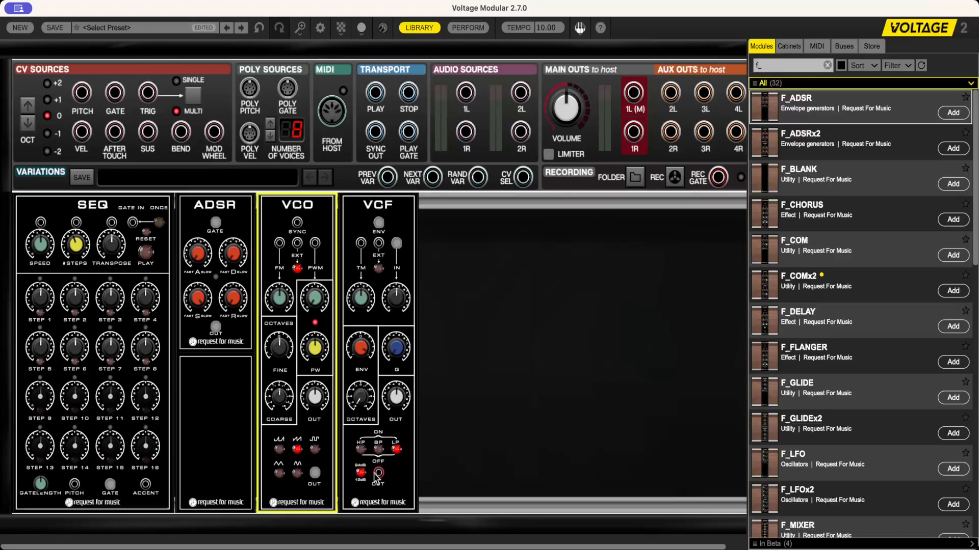
{"action": "left_click_drag", "start_coordinate": [378, 474], "coordinate": [633, 93]}
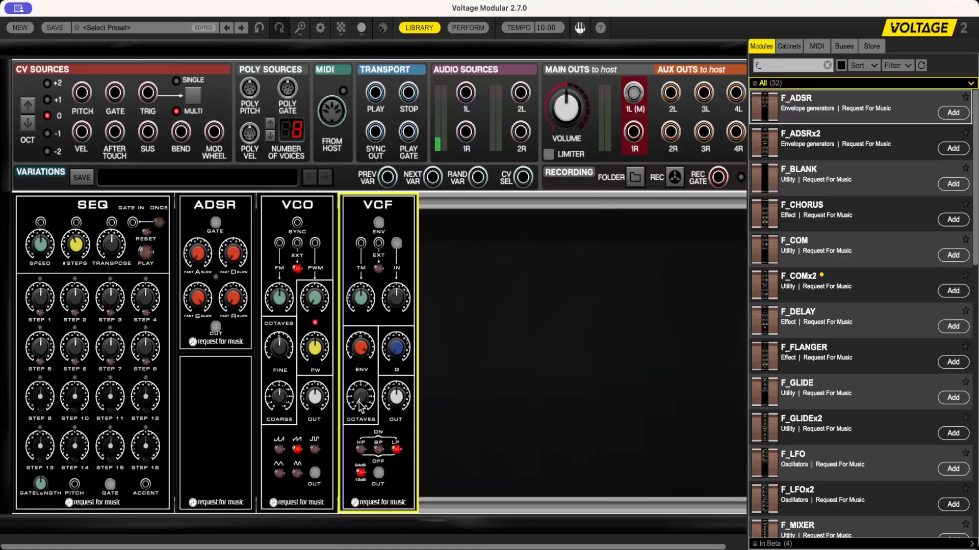
Sweep the VCF's octaves up and back down, and raise the main output volume
{"action": "left_click_drag", "start_coordinate": [361, 406], "coordinate": [382, 336]}
{"action": "left_click_drag", "start_coordinate": [563, 102], "coordinate": [565, 78]}
{"action": "left_click_drag", "start_coordinate": [364, 380], "coordinate": [377, 486]}
{"action": "mouse_move", "coordinate": [361, 350]}
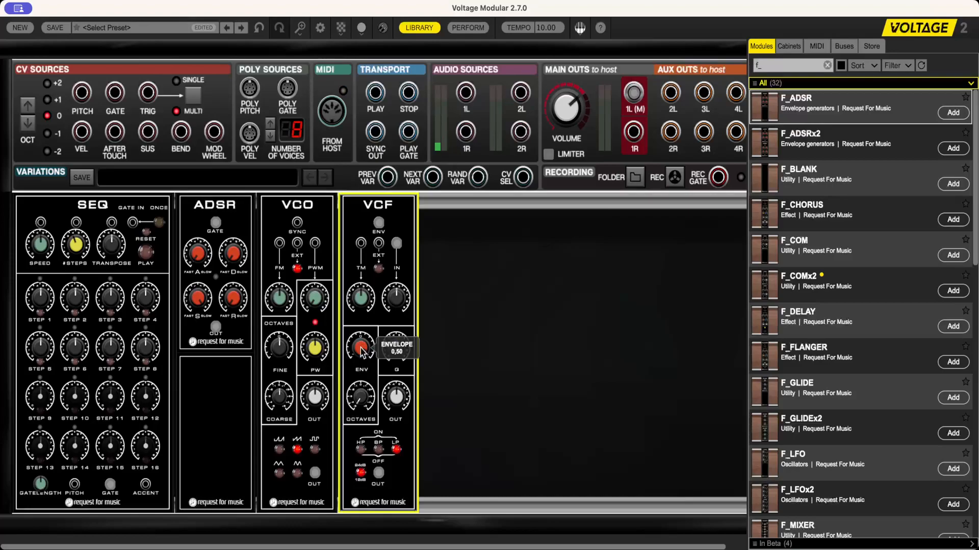
Patch the SEQ pitch output to the VCO's EXT input and raise the pitches of steps 2, 3 and 4
{"action": "left_click_drag", "start_coordinate": [74, 482], "coordinate": [297, 249]}
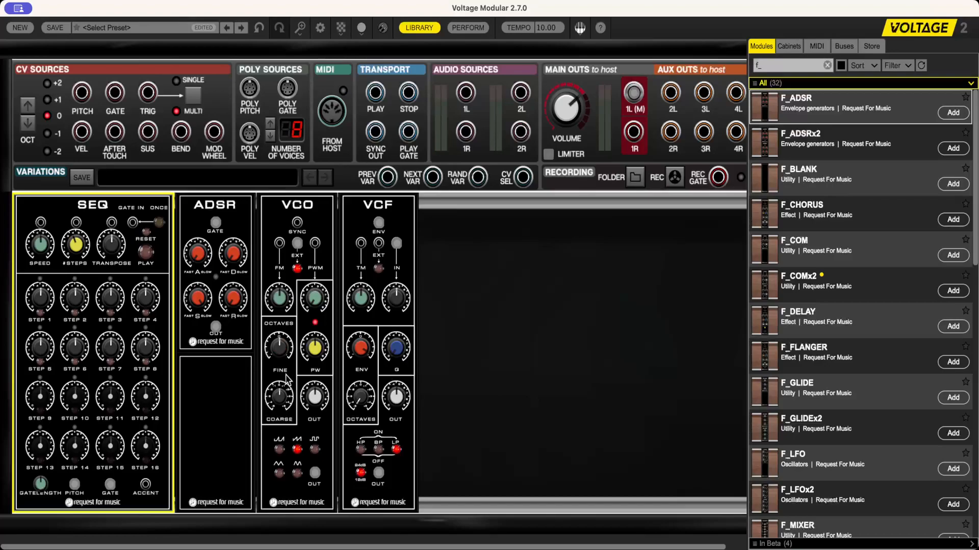
{"action": "mouse_move", "coordinate": [43, 298]}
{"action": "left_click_drag", "start_coordinate": [83, 296], "coordinate": [86, 263]}
{"action": "left_click_drag", "start_coordinate": [111, 305], "coordinate": [117, 247]}
{"action": "mouse_move", "coordinate": [114, 306]}
{"action": "left_click_drag", "start_coordinate": [144, 305], "coordinate": [147, 256]}
Start playback of the SEQ module and check the step 1 pitch
{"action": "left_click", "coordinate": [145, 252]}
{"action": "left_click", "coordinate": [145, 252]}
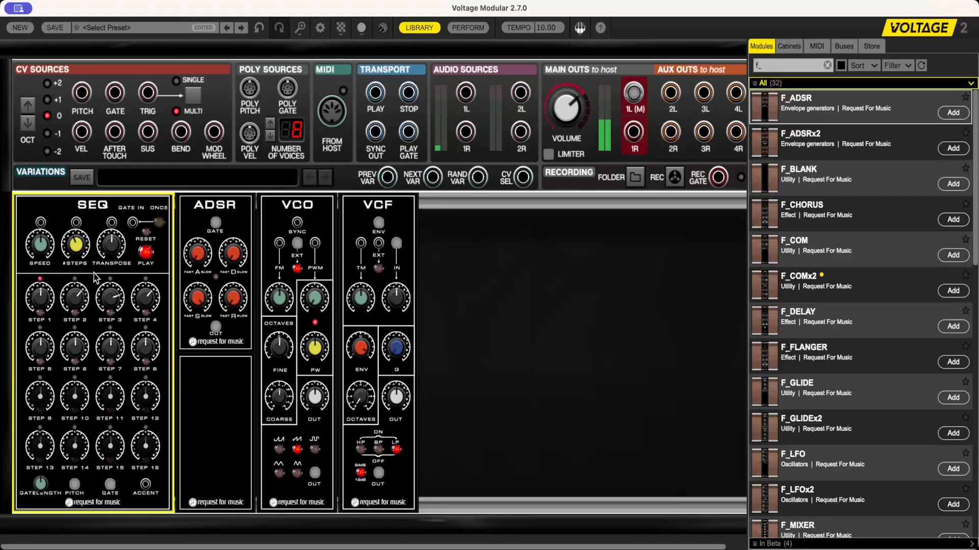
{"action": "left_click_drag", "start_coordinate": [49, 305], "coordinate": [50, 309]}
Try different sustain levels on the ADSR and slow down the SEQ speed
{"action": "left_click", "coordinate": [206, 300]}
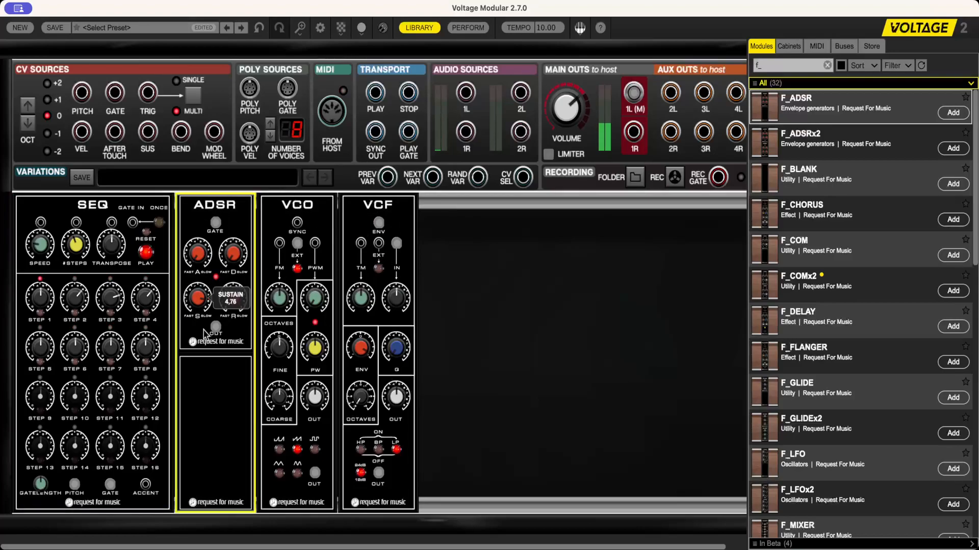
{"action": "left_click_drag", "start_coordinate": [228, 428], "coordinate": [228, 287]}
{"action": "left_click", "coordinate": [37, 251]}
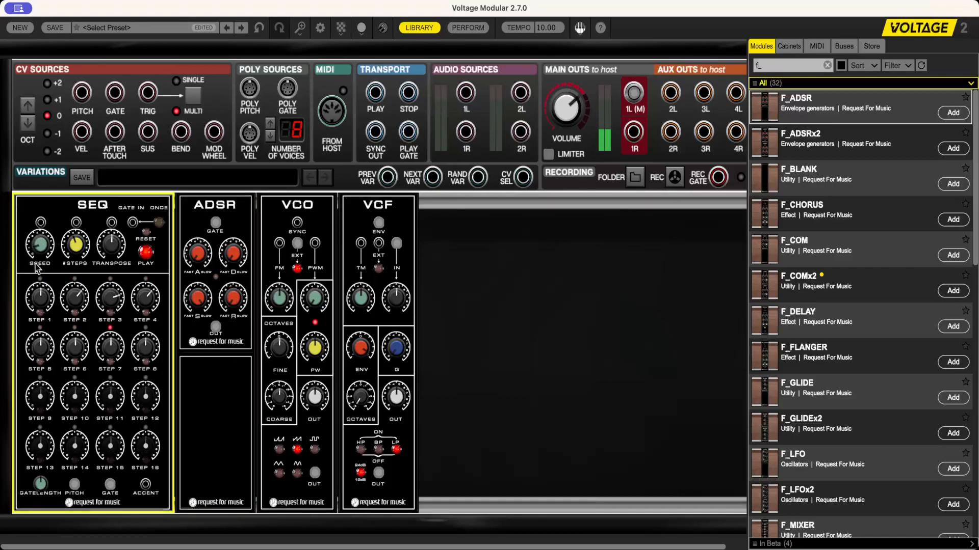
{"action": "left_click_drag", "start_coordinate": [38, 237], "coordinate": [39, 250]}
Reduce the VCF's envelope amount to about 0.01
{"action": "left_click", "coordinate": [361, 348]}
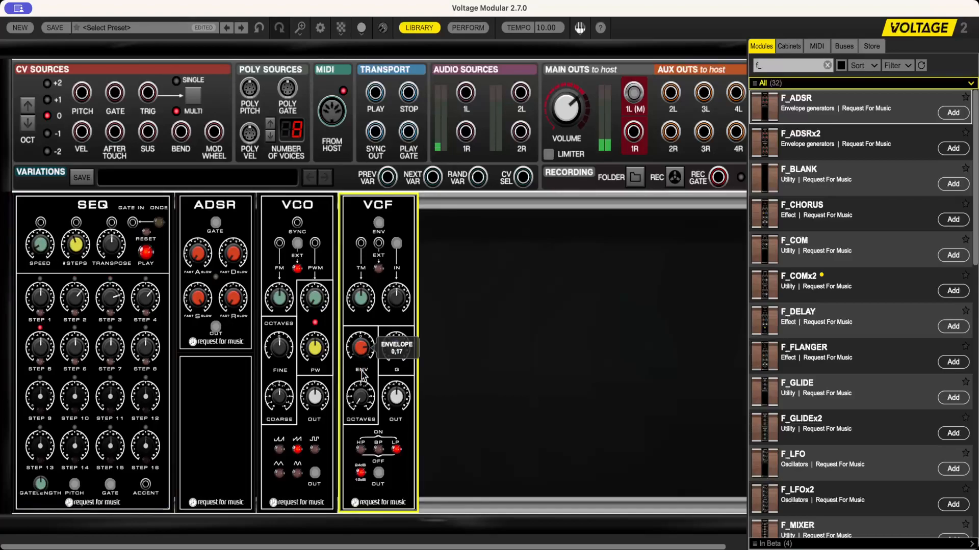
{"action": "left_click_drag", "start_coordinate": [364, 388], "coordinate": [366, 412]}
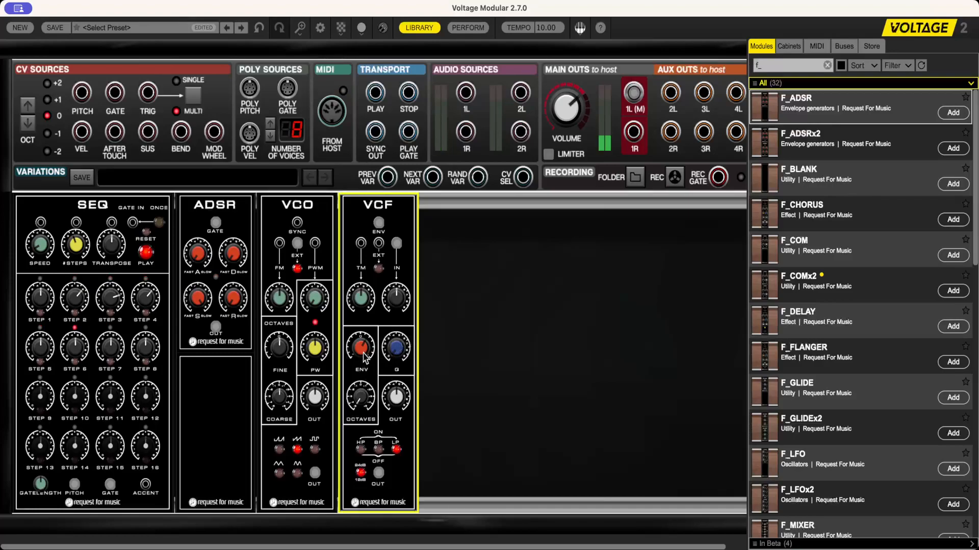
{"action": "mouse_move", "coordinate": [363, 349]}
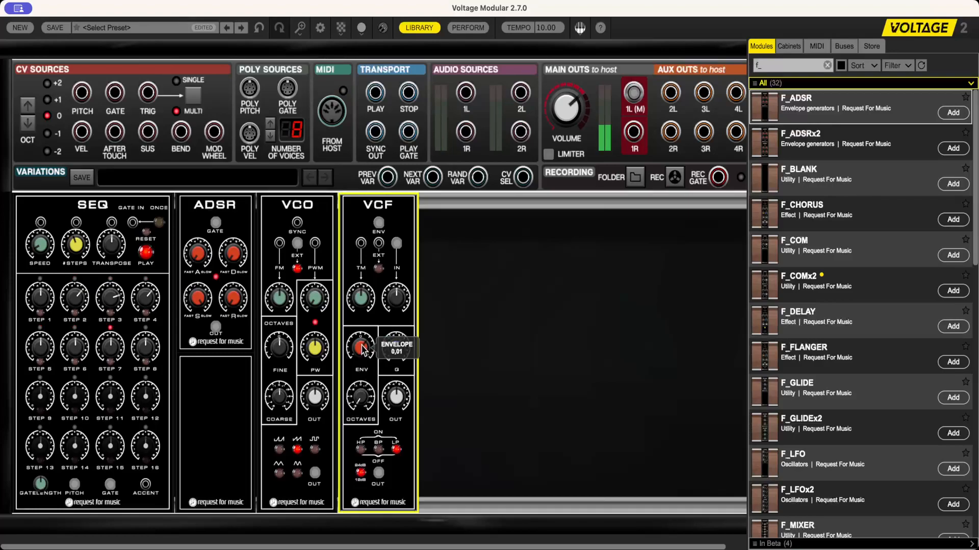
Adjust the ADSR's attack and sustain, and raise the VCF's envelope amount again
{"action": "left_click", "coordinate": [196, 259]}
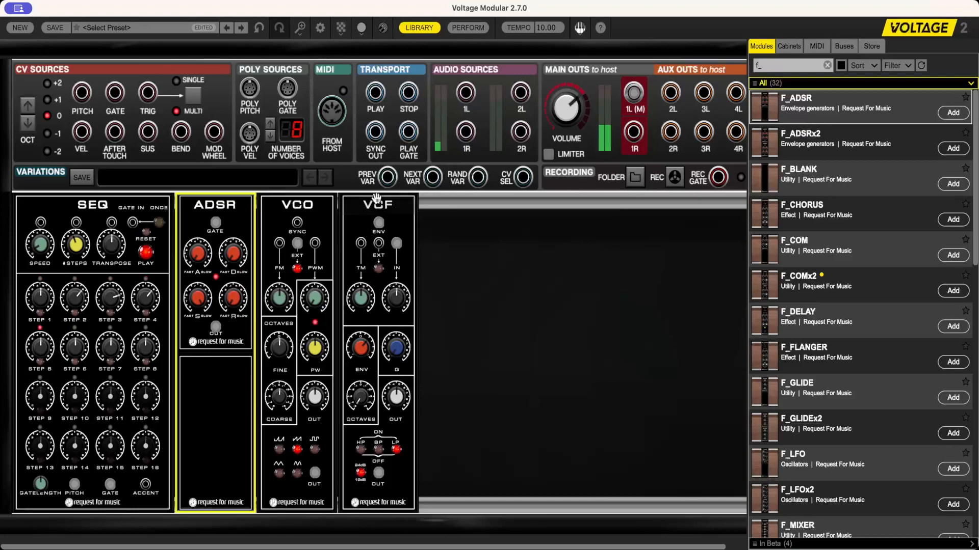
{"action": "left_click_drag", "start_coordinate": [201, 295], "coordinate": [222, 397]}
{"action": "left_click", "coordinate": [366, 356]}
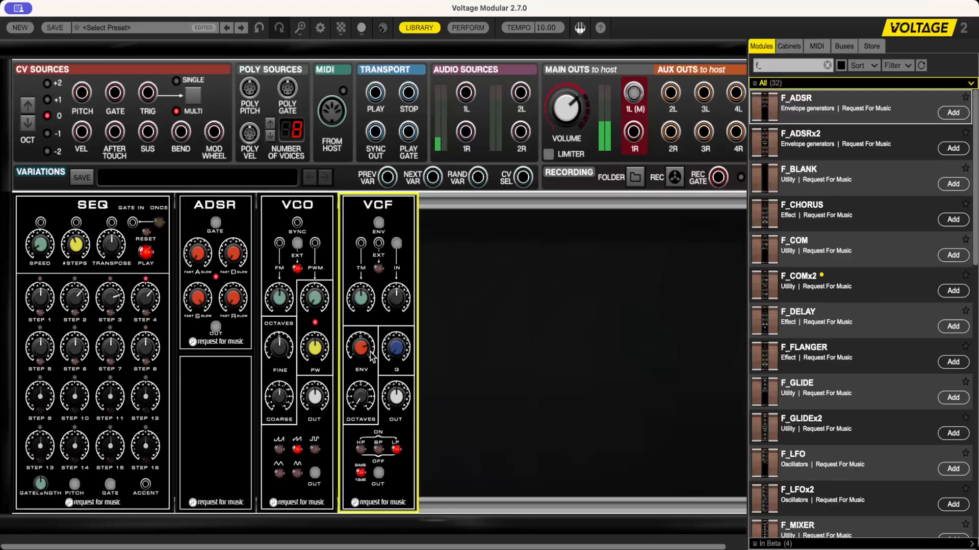
{"action": "mouse_move", "coordinate": [370, 353]}
Lower the ADSR's sustain and lengthen its release to about 4192
{"action": "left_click", "coordinate": [196, 300]}
{"action": "left_click_drag", "start_coordinate": [197, 301], "coordinate": [233, 448]}
{"action": "left_click_drag", "start_coordinate": [237, 257], "coordinate": [237, 187]}
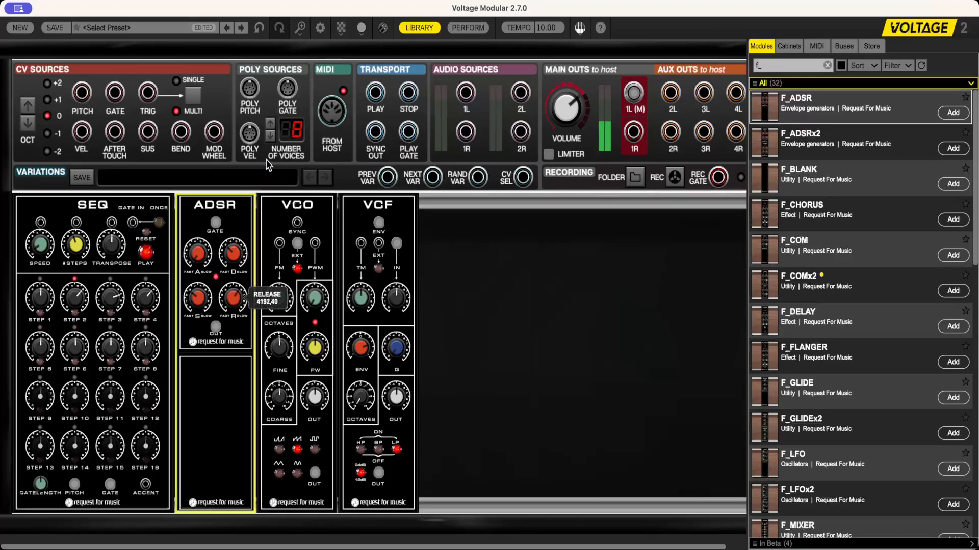
Set the VCF's envelope amount to about 0.16 and fine-tune the ADSR's release and decay against the SEQ speed
{"action": "left_click", "coordinate": [360, 348]}
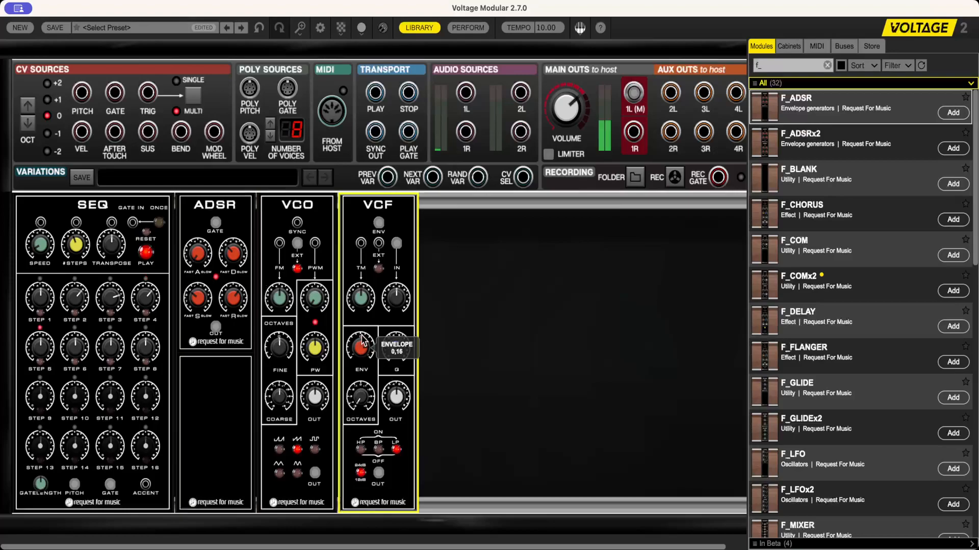
{"action": "left_click", "coordinate": [235, 304]}
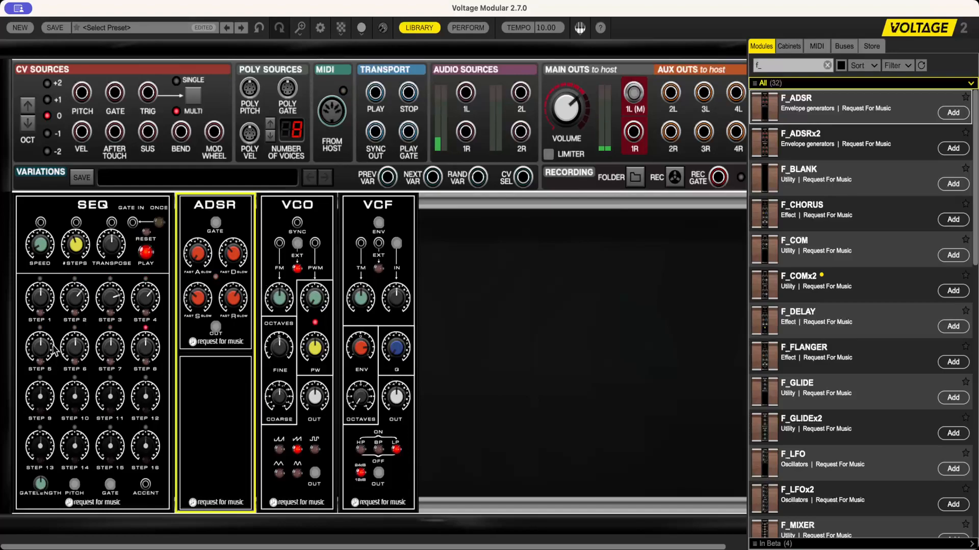
{"action": "left_click", "coordinate": [41, 246]}
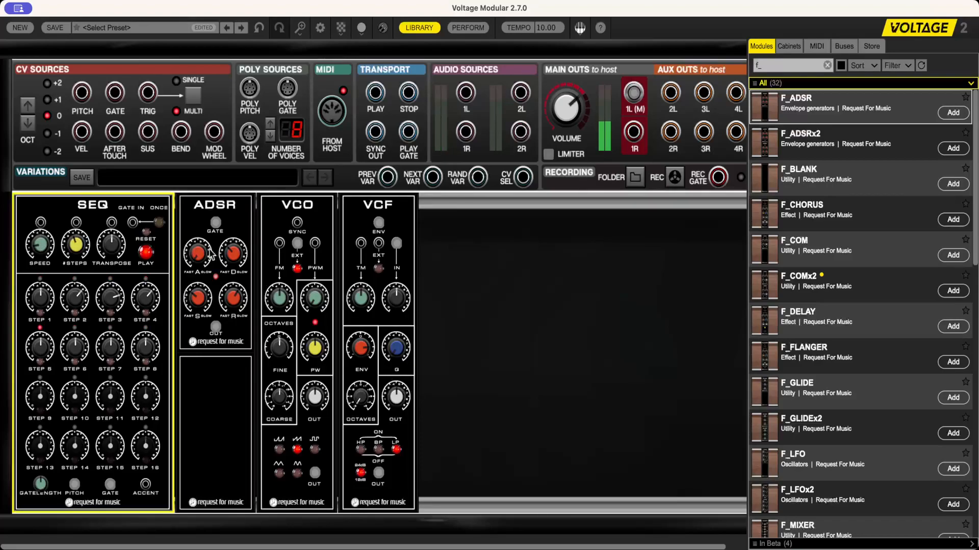
{"action": "left_click", "coordinate": [233, 257]}
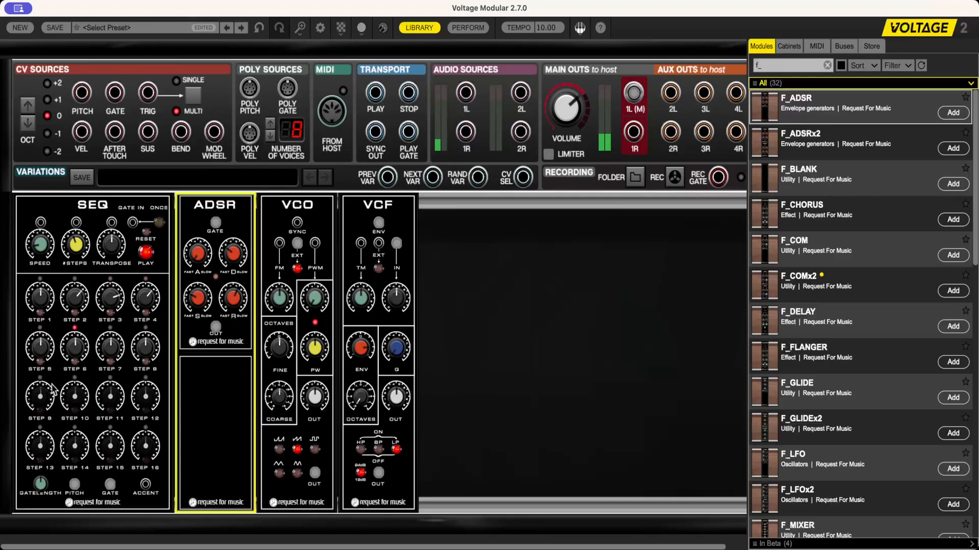
Raise the SEQ's number of steps to 16 and switch steps 3, 4, 6–8, 10, 12 and 14–16 to their purple state
{"action": "left_click", "coordinate": [70, 256]}
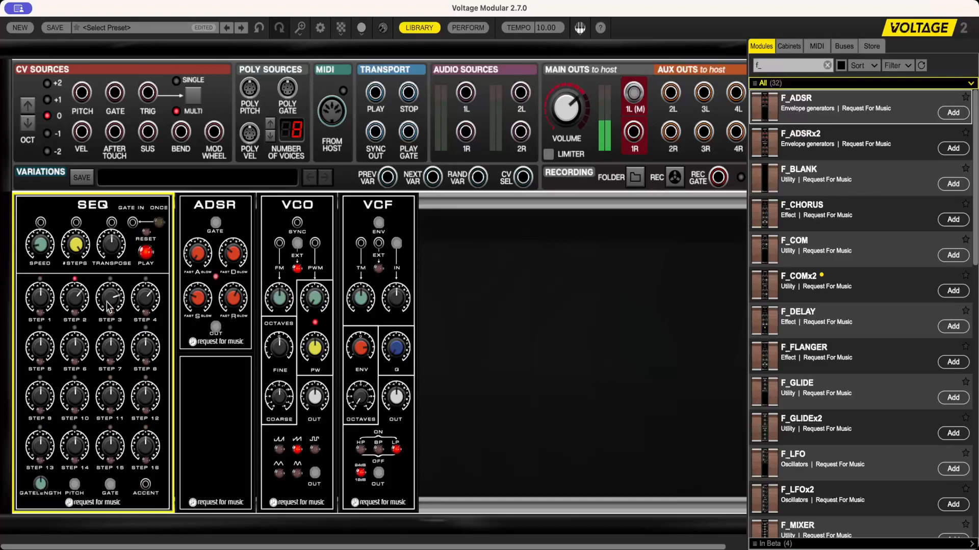
{"action": "mouse_move", "coordinate": [116, 302]}
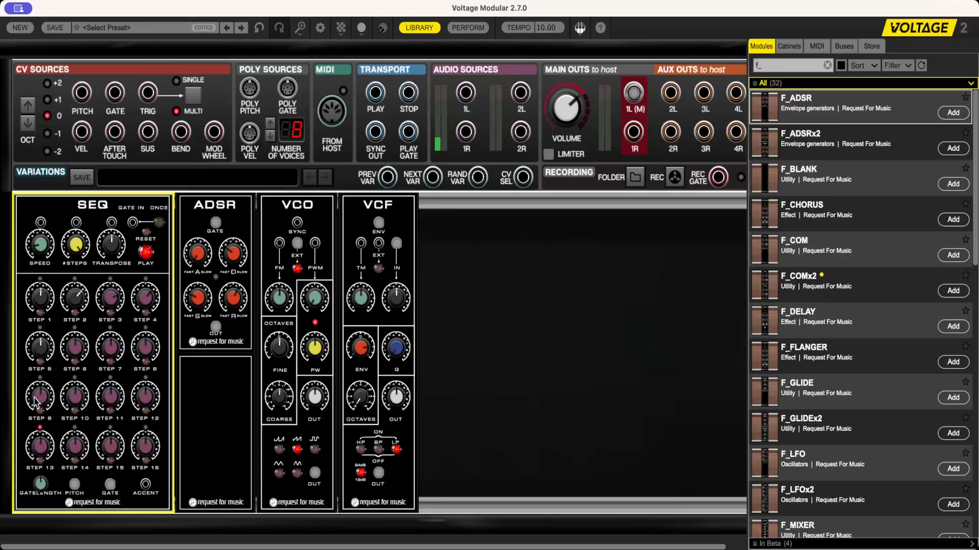
{"action": "left_click", "coordinate": [45, 451]}
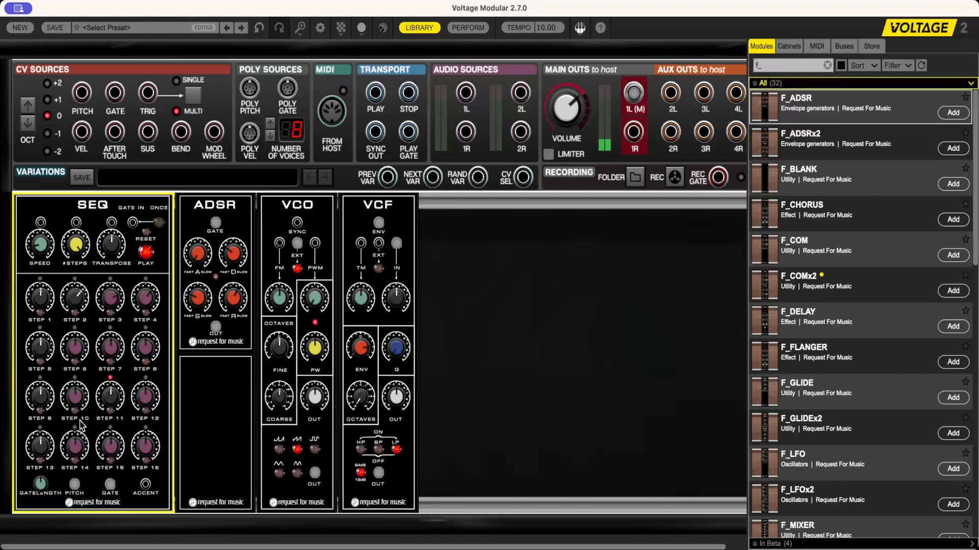
Increase the SEQ speed and readjust the ADSR, shortening its release
{"action": "mouse_move", "coordinate": [37, 238]}
{"action": "left_click_drag", "start_coordinate": [37, 236], "coordinate": [43, 227]}
{"action": "left_click", "coordinate": [194, 301]}
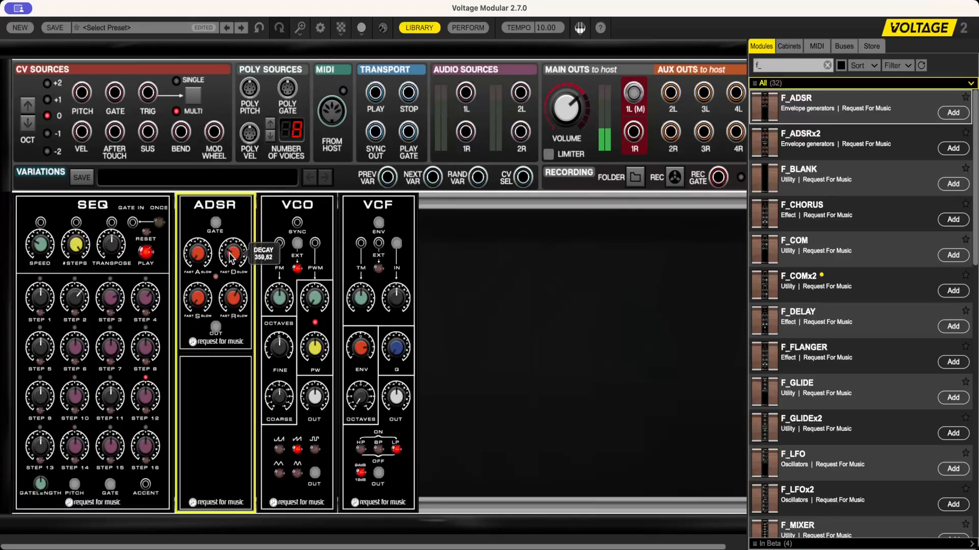
{"action": "left_click_drag", "start_coordinate": [230, 297], "coordinate": [235, 339]}
{"action": "mouse_move", "coordinate": [233, 295]}
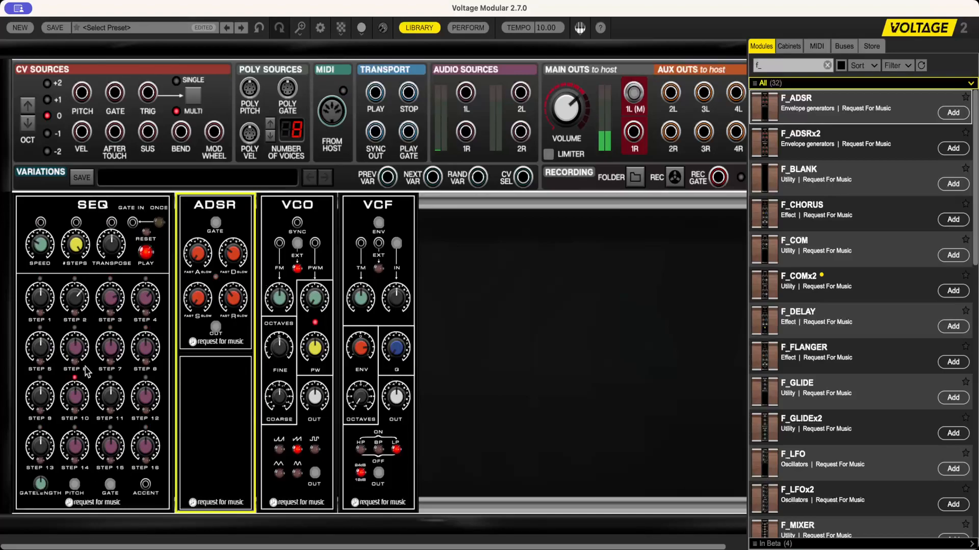
Insert a second F_SEQ module ahead of the first and patch its gate output to the original SEQ's gate input
{"action": "mouse_move", "coordinate": [113, 489]}
{"action": "scroll", "coordinate": [775, 497], "scroll_direction": "down", "scroll_amount": 3}
{"action": "scroll", "coordinate": [772, 502], "scroll_direction": "down", "scroll_amount": 5}
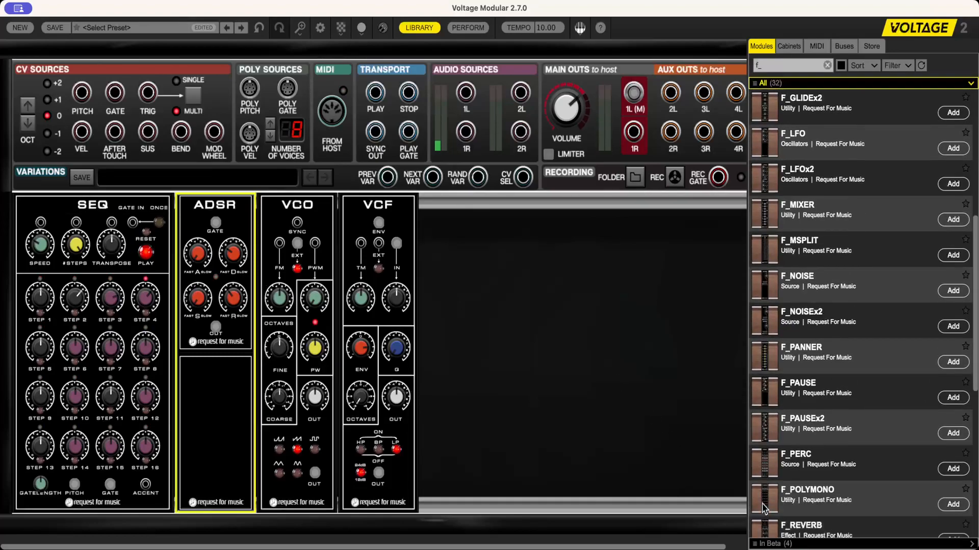
{"action": "left_click_drag", "start_coordinate": [764, 489], "coordinate": [147, 386]}
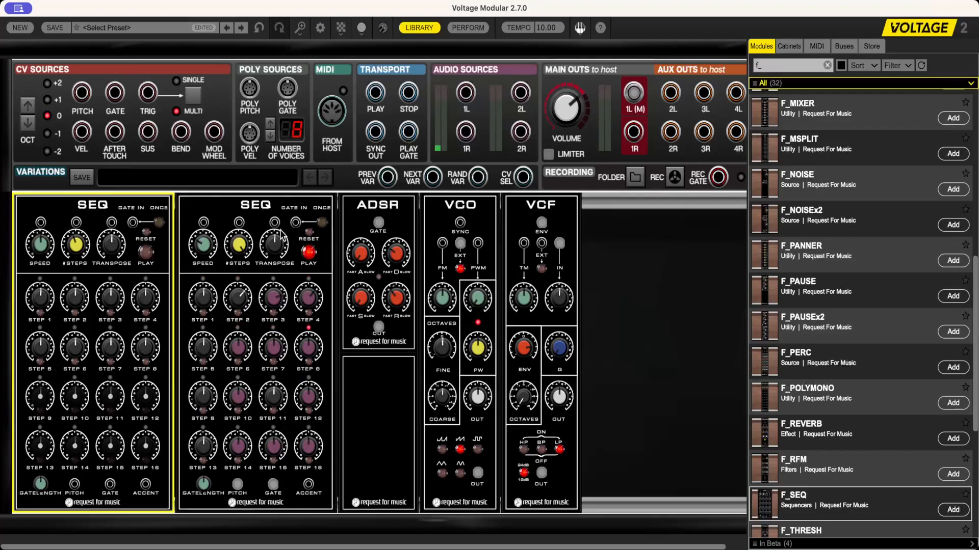
{"action": "left_click_drag", "start_coordinate": [295, 223], "coordinate": [110, 486]}
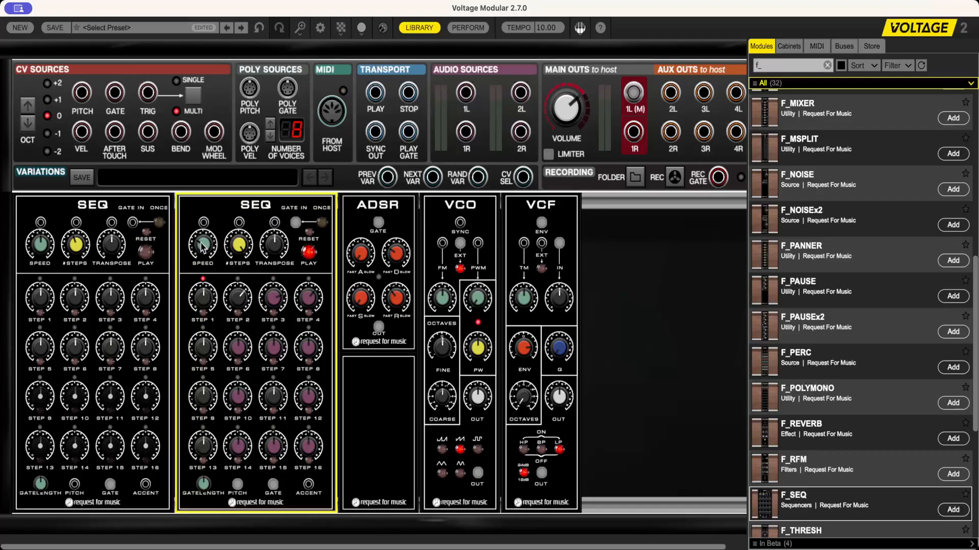
Match the new SEQ's speed to the original's tempo of 69.06 and start it playing
{"action": "mouse_move", "coordinate": [202, 248]}
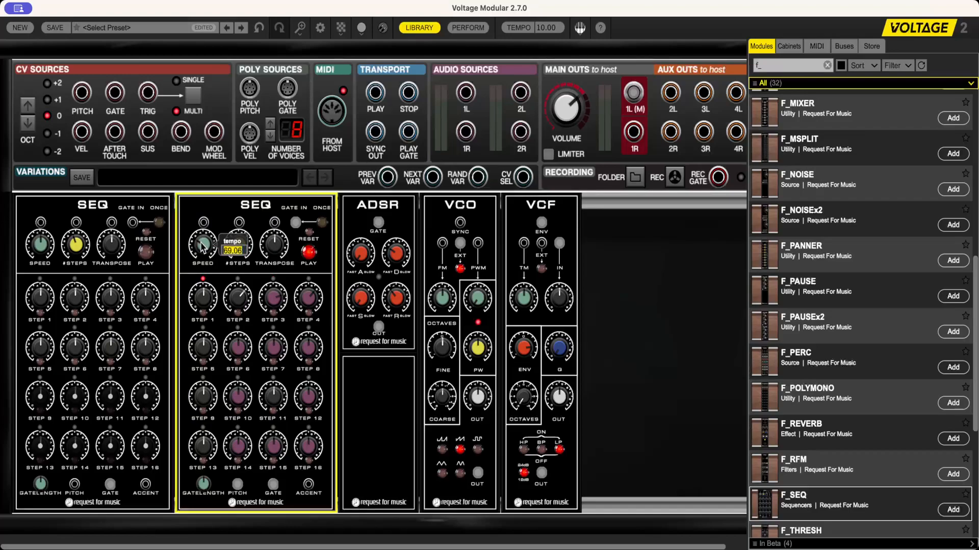
{"action": "left_click", "coordinate": [56, 251]}
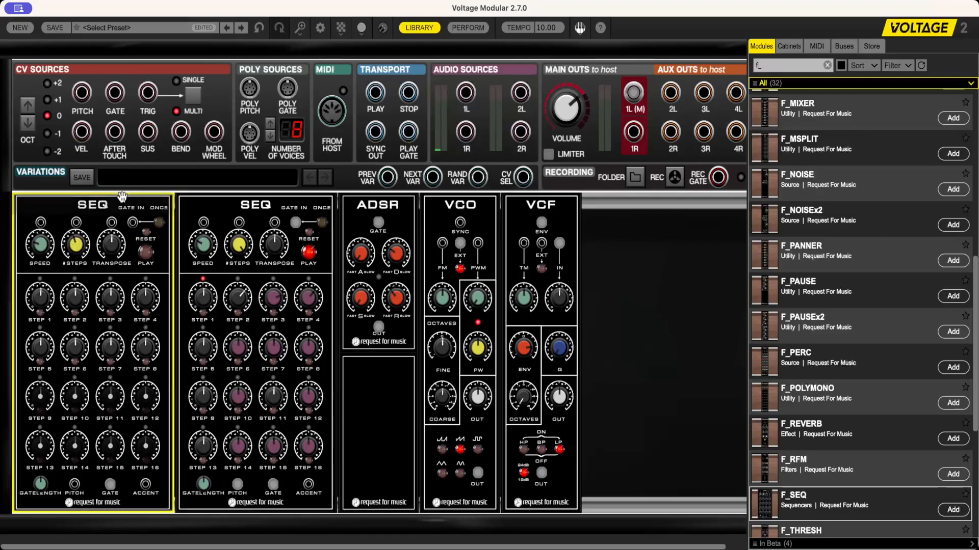
{"action": "left_click", "coordinate": [145, 252]}
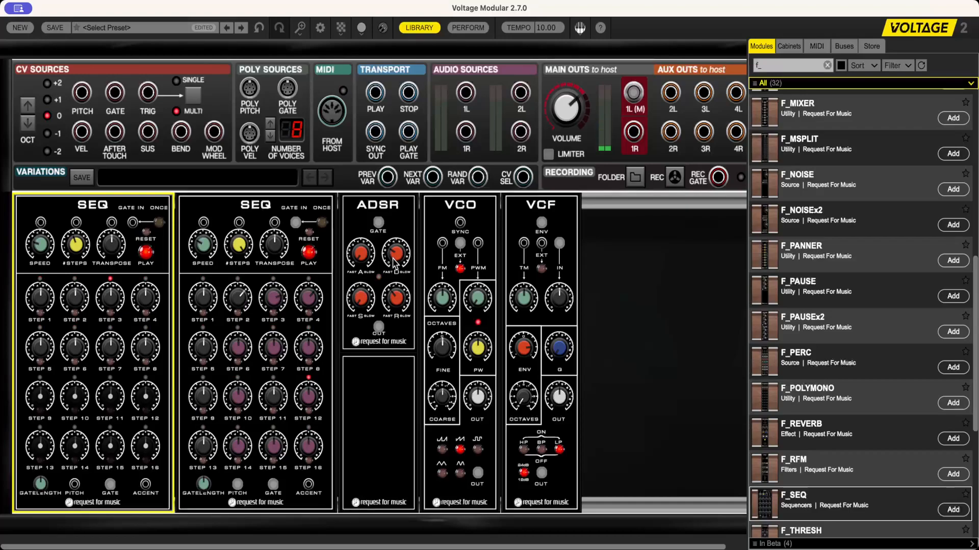
Readjust the ADSR's sustain, decay and release, and set the VCF's cutoff frequency to 0.01 with a readjusted envelope amount
{"action": "left_click", "coordinate": [362, 296]}
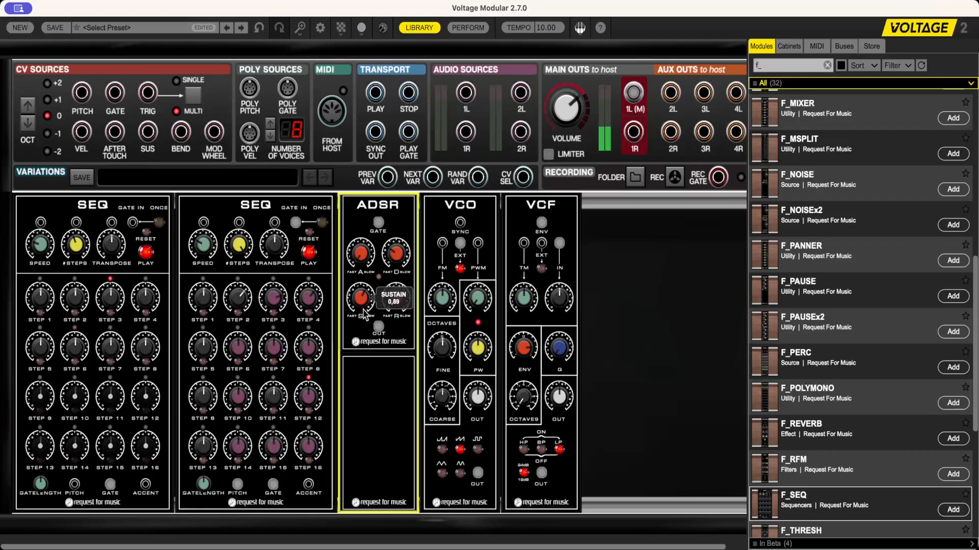
{"action": "left_click", "coordinate": [525, 399]}
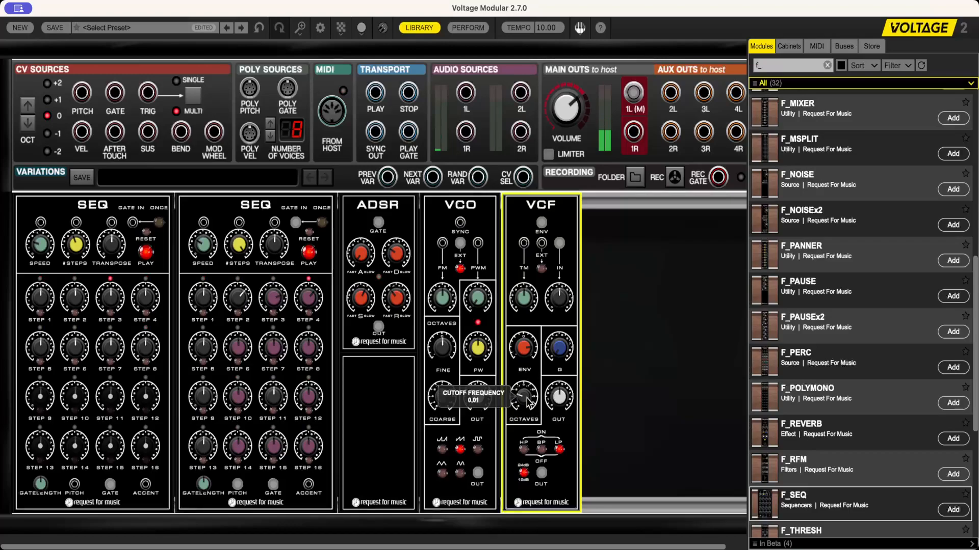
{"action": "left_click", "coordinate": [400, 252]}
{"action": "left_click_drag", "start_coordinate": [398, 247], "coordinate": [400, 224]}
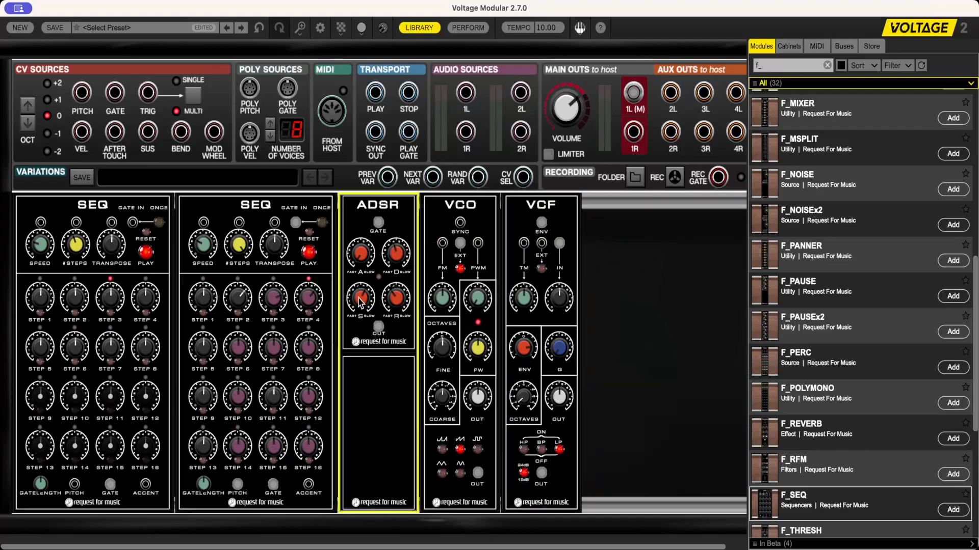
{"action": "mouse_move", "coordinate": [397, 297]}
{"action": "left_mouse_down"}
{"action": "mouse_move", "coordinate": [402, 270]}
{"action": "mouse_move", "coordinate": [401, 288]}
{"action": "left_mouse_up"}
{"action": "left_click_drag", "start_coordinate": [526, 347], "coordinate": [529, 363]}
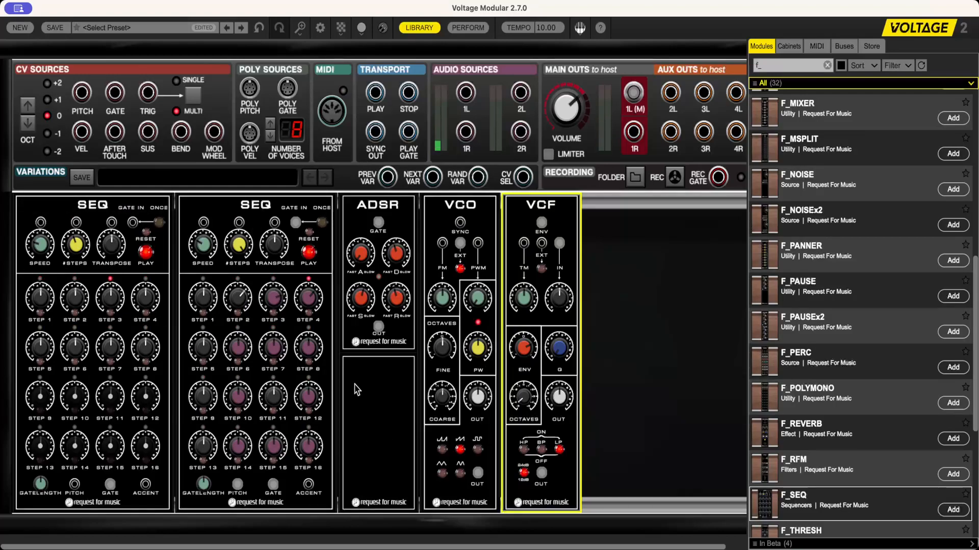
Readjust the speed of the gating SEQ and move that module into a new empty cabinet below the first one
{"action": "left_click", "coordinate": [44, 254]}
{"action": "left_click_drag", "start_coordinate": [45, 252], "coordinate": [54, 229]}
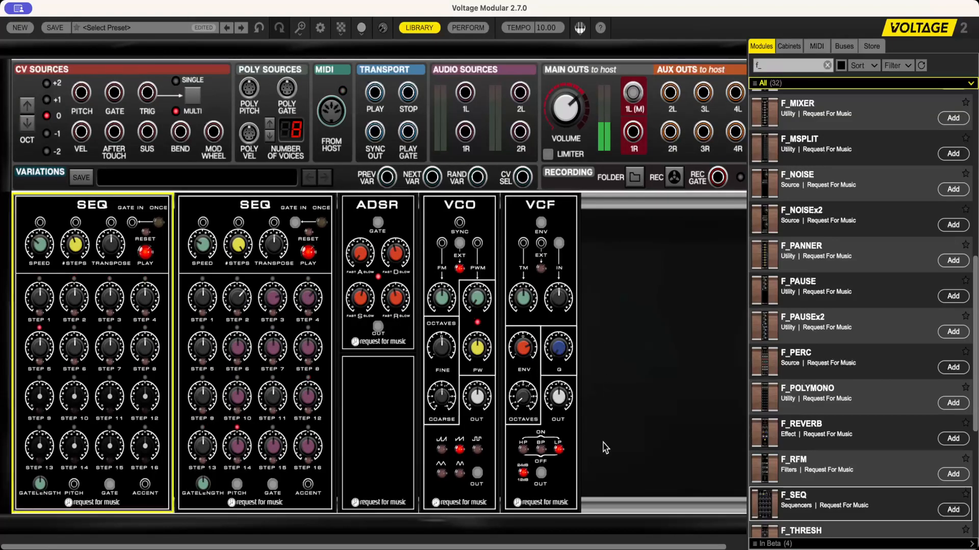
{"action": "right_click", "coordinate": [640, 521]}
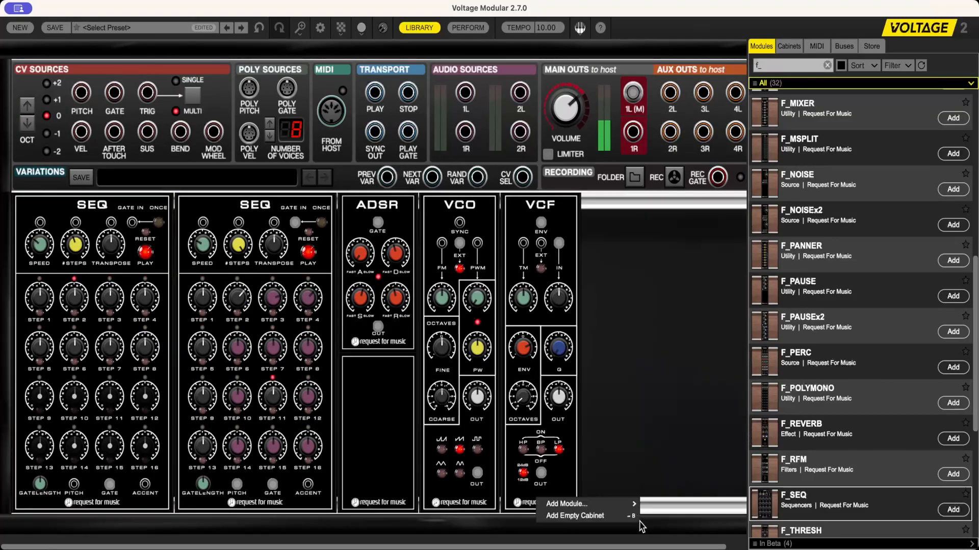
{"action": "left_click", "coordinate": [575, 516]}
{"action": "left_click_drag", "start_coordinate": [113, 205], "coordinate": [116, 438]}
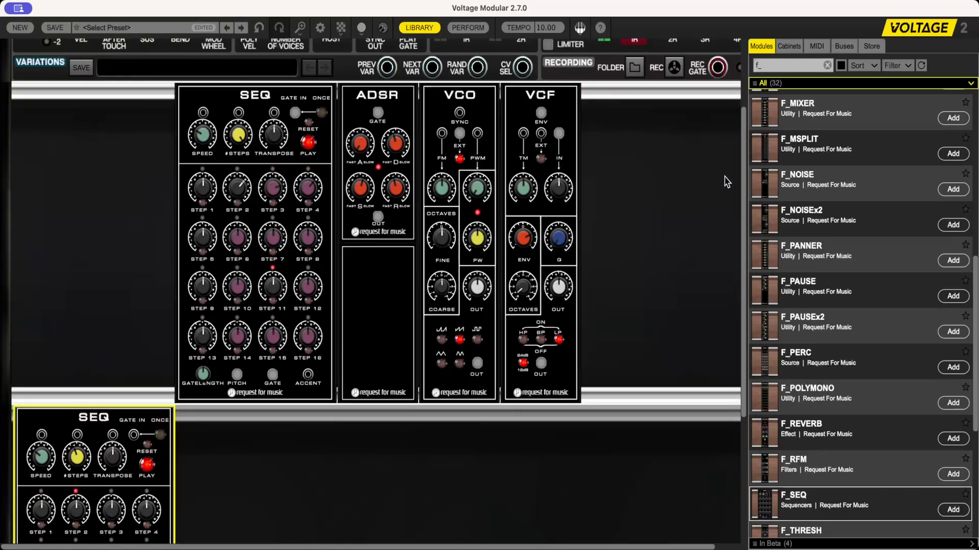
Place an F_BLANK module at the start of the upper cabinet and label it "bass -->"
{"action": "scroll", "coordinate": [770, 267], "scroll_direction": "up", "scroll_amount": 10}
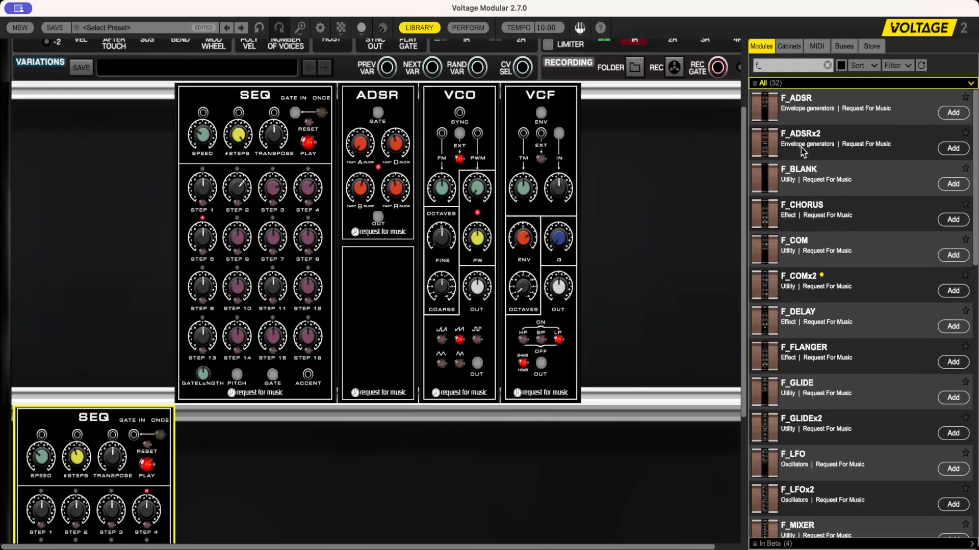
{"action": "left_click_drag", "start_coordinate": [789, 163], "coordinate": [84, 93]}
{"action": "left_click", "coordinate": [43, 114]}
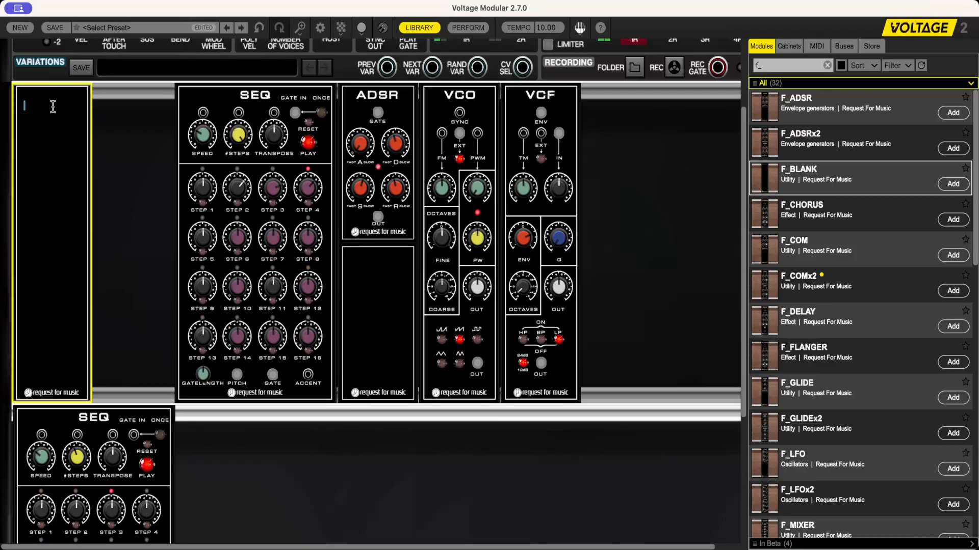
{"action": "mouse_move", "coordinate": [284, 143]}
{"action": "left_click", "coordinate": [137, 145]}
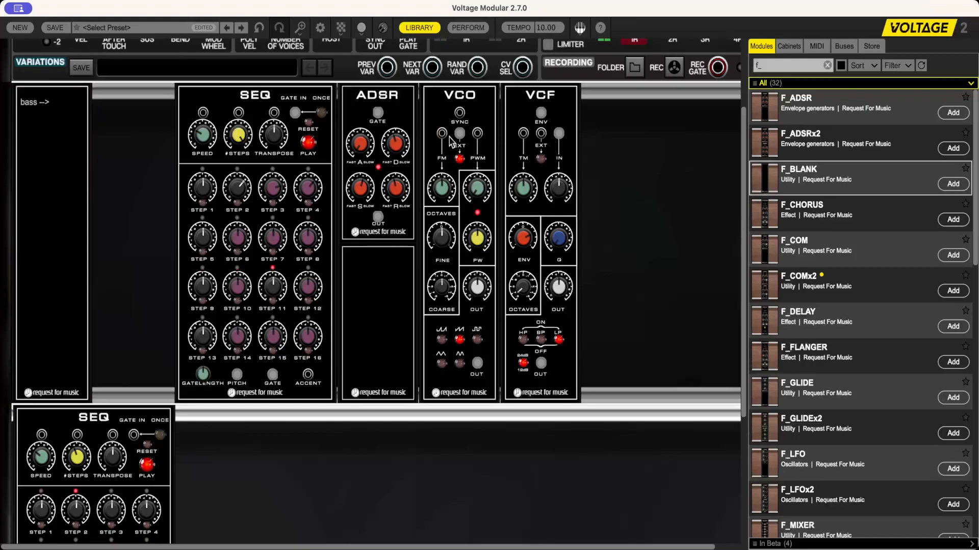
Turn on automatic left alignment for the modules in the upper cabinet
{"action": "right_click", "coordinate": [604, 133]}
{"action": "mouse_move", "coordinate": [489, 227]}
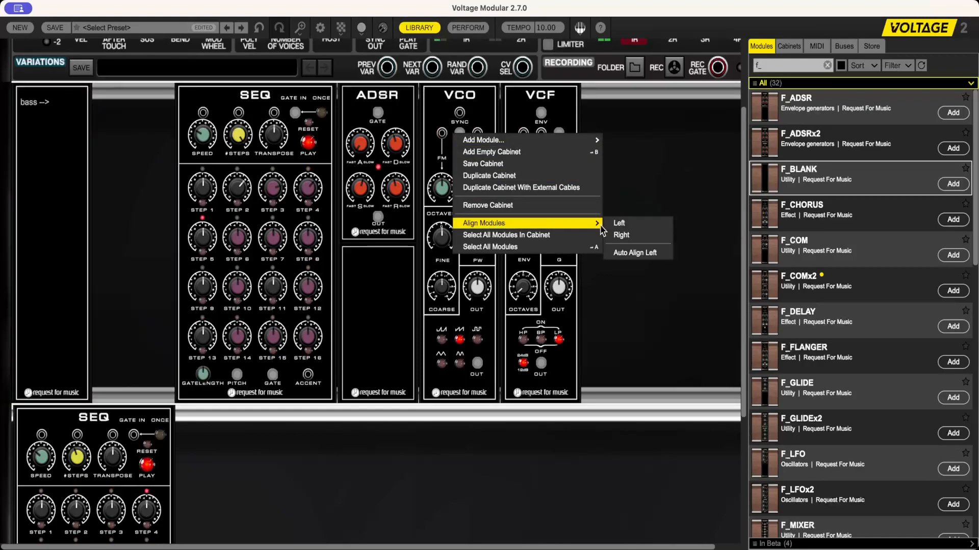
{"action": "left_click", "coordinate": [618, 253]}
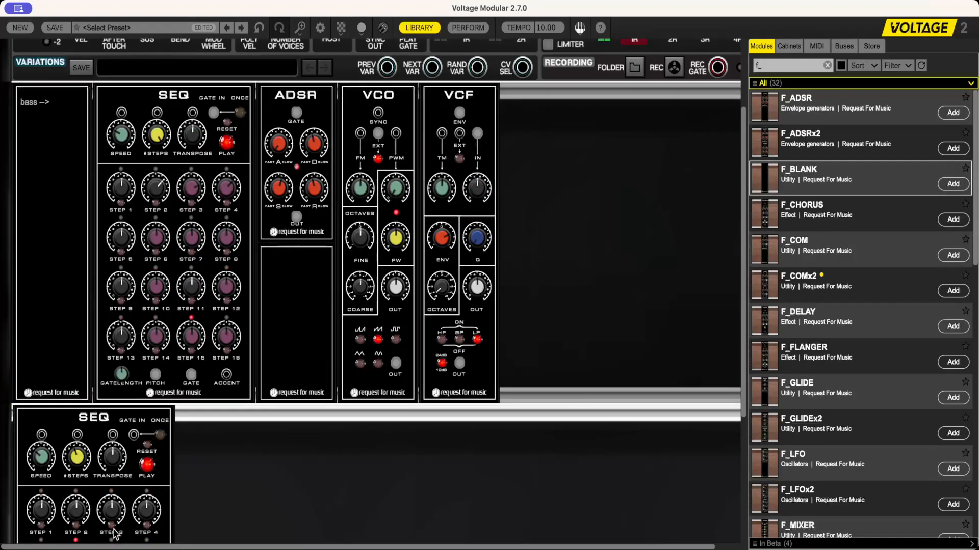
Insert an F_BLANK module ahead of the SEQ in the lower cabinet and label it "controller -->"
{"action": "left_click_drag", "start_coordinate": [768, 168], "coordinate": [71, 428]}
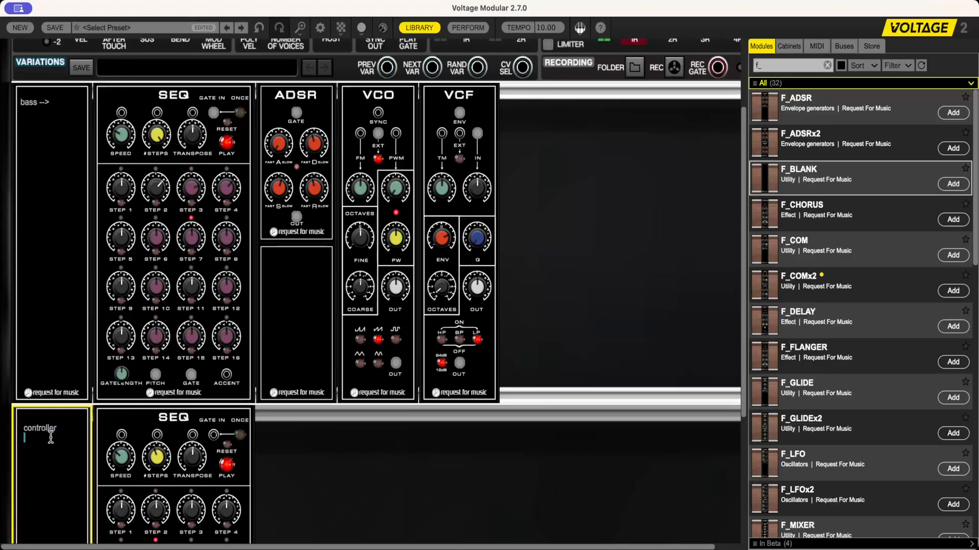
{"action": "left_click", "coordinate": [313, 443]}
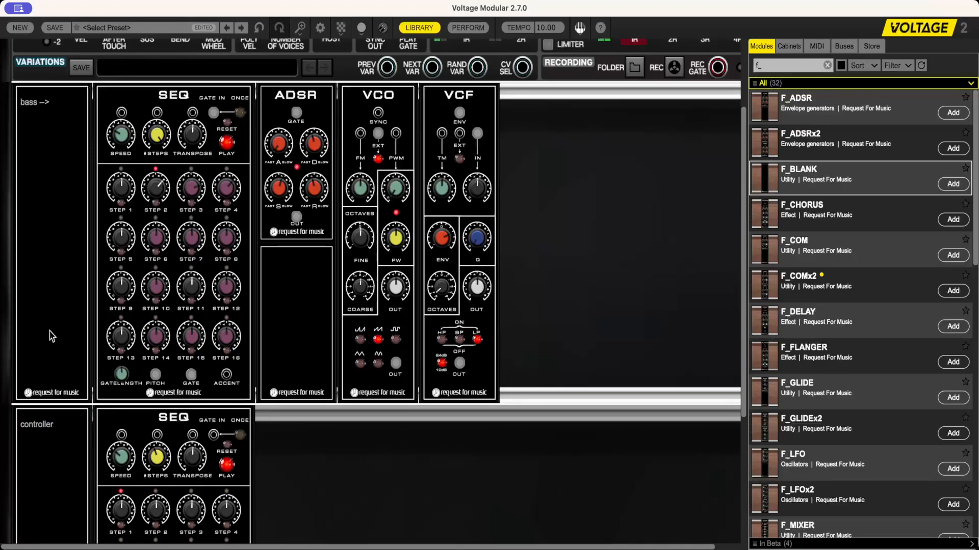
{"action": "left_click", "coordinate": [66, 432]}
{"action": "left_click", "coordinate": [62, 427]}
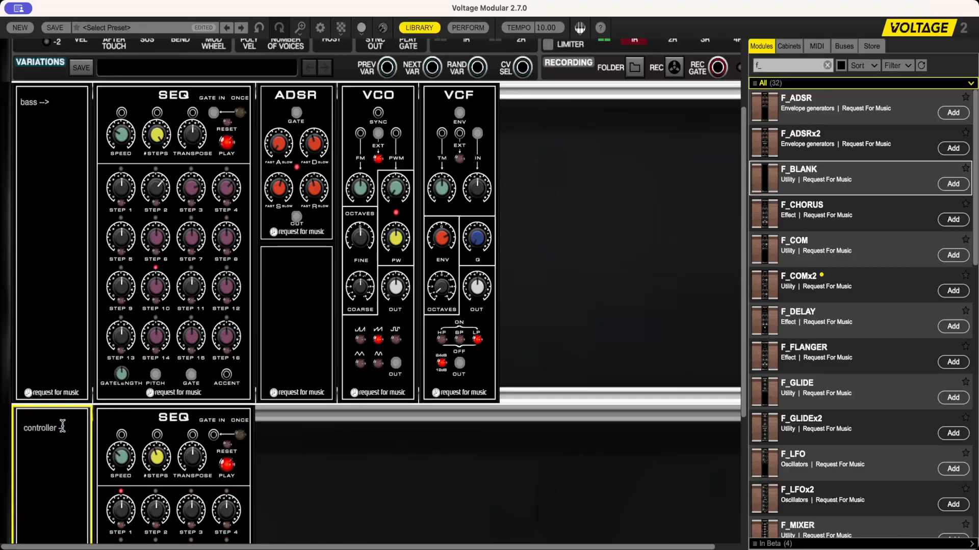
{"action": "left_click", "coordinate": [318, 434]}
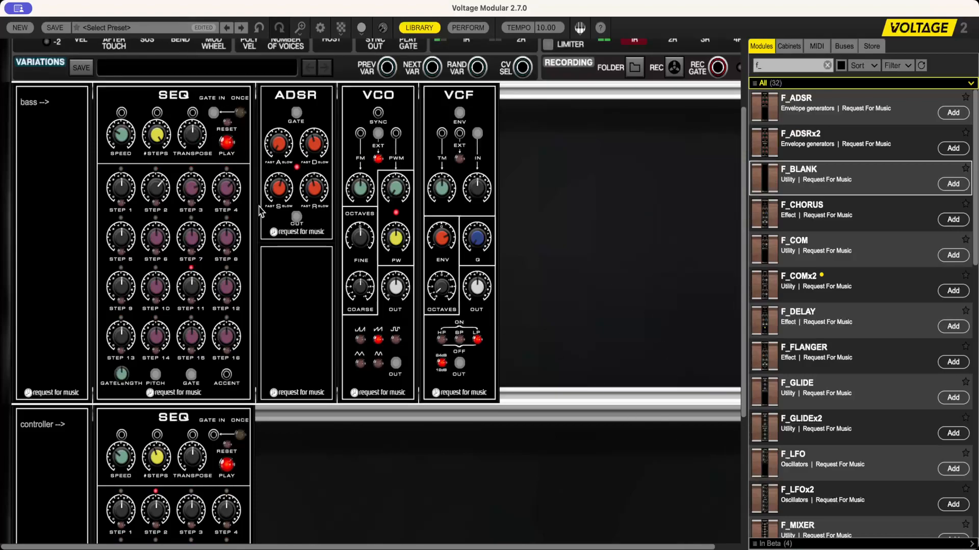
Add a new F_SEQ after the bass VCF and insert an F_BLANK labelled "melody -->" ahead of it
{"action": "scroll", "coordinate": [836, 425], "scroll_direction": "down", "scroll_amount": 10}
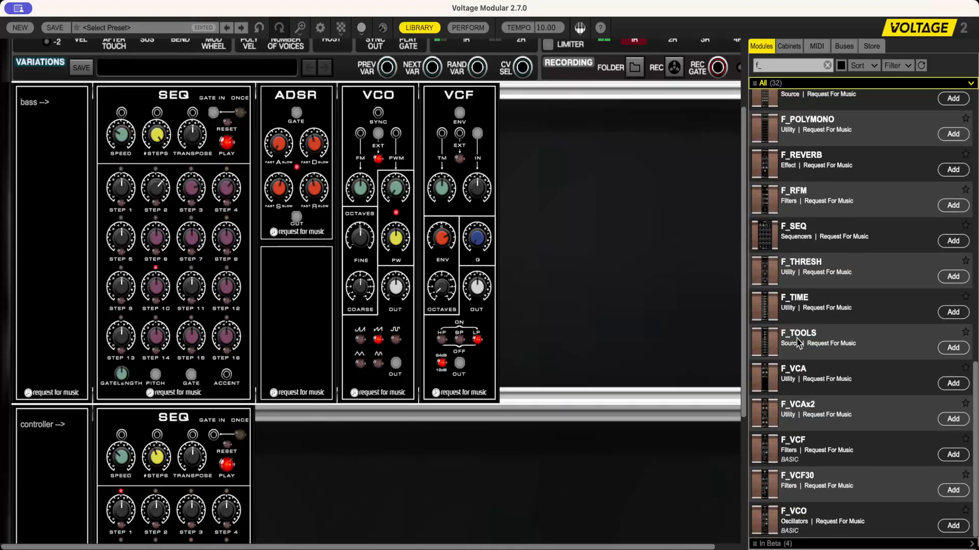
{"action": "left_click_drag", "start_coordinate": [775, 229], "coordinate": [680, 112]}
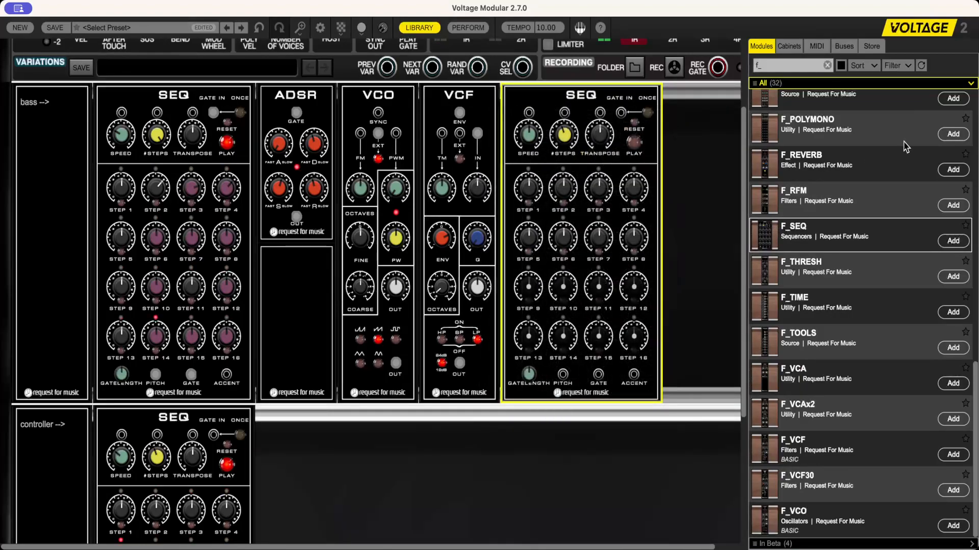
{"action": "scroll", "coordinate": [846, 164], "scroll_direction": "up", "scroll_amount": 15}
{"action": "left_click_drag", "start_coordinate": [785, 176], "coordinate": [557, 125]}
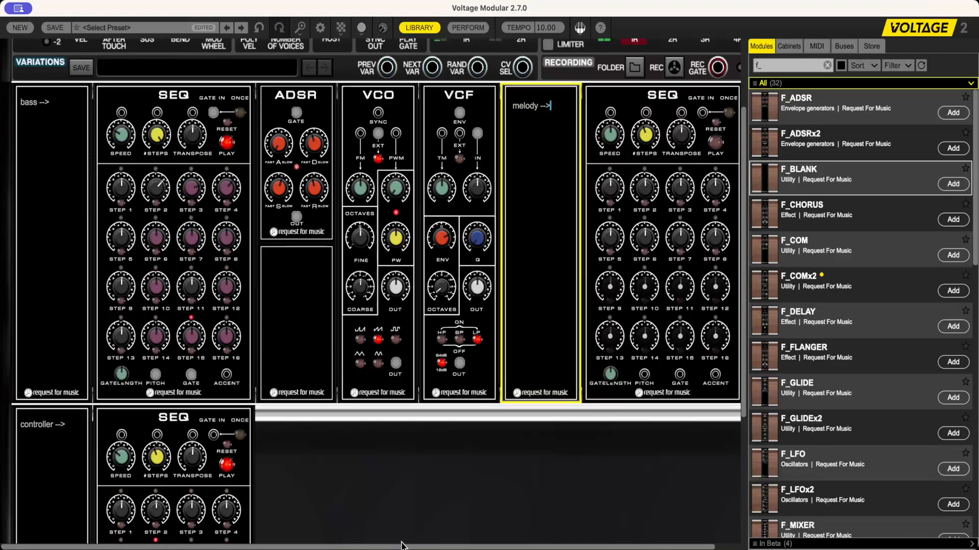
Add an F_VCO and an F_VCF after the melody SEQ, and insert an F_ADSR between the SEQ and the VCO
{"action": "scroll", "coordinate": [455, 543], "scroll_direction": "down", "scroll_amount": 2}
{"action": "scroll", "coordinate": [458, 542], "scroll_direction": "down", "scroll_amount": 8}
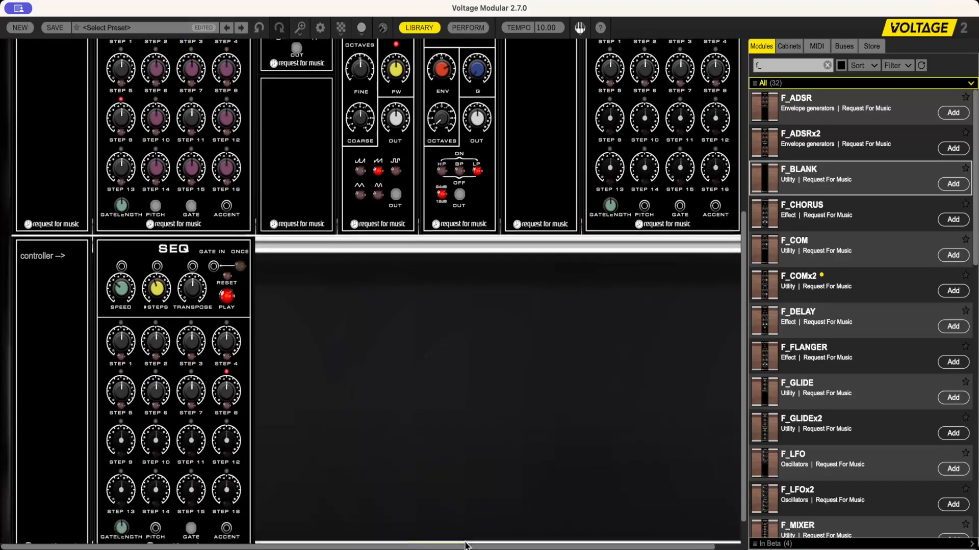
{"action": "scroll", "coordinate": [408, 306], "scroll_direction": "up", "scroll_amount": 14}
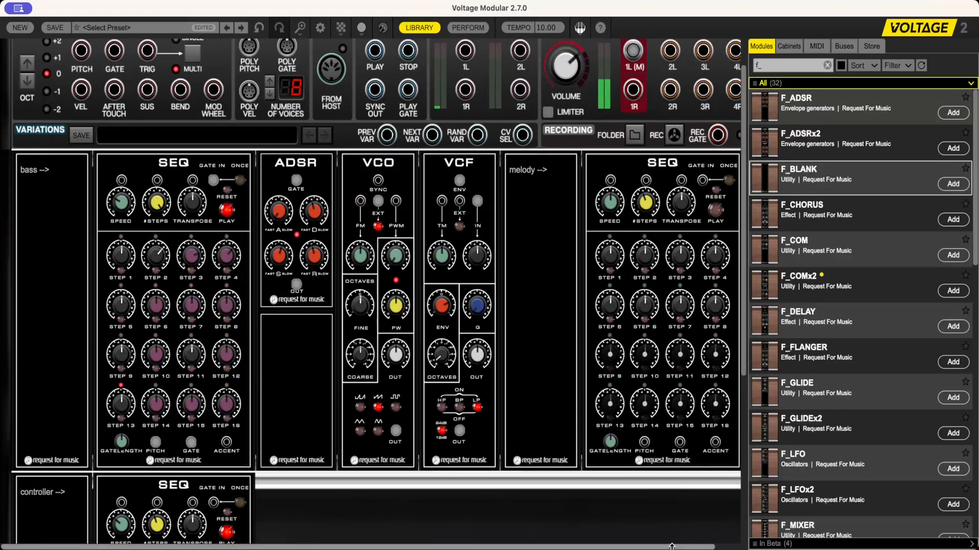
{"action": "left_click_drag", "start_coordinate": [673, 547], "coordinate": [724, 548]}
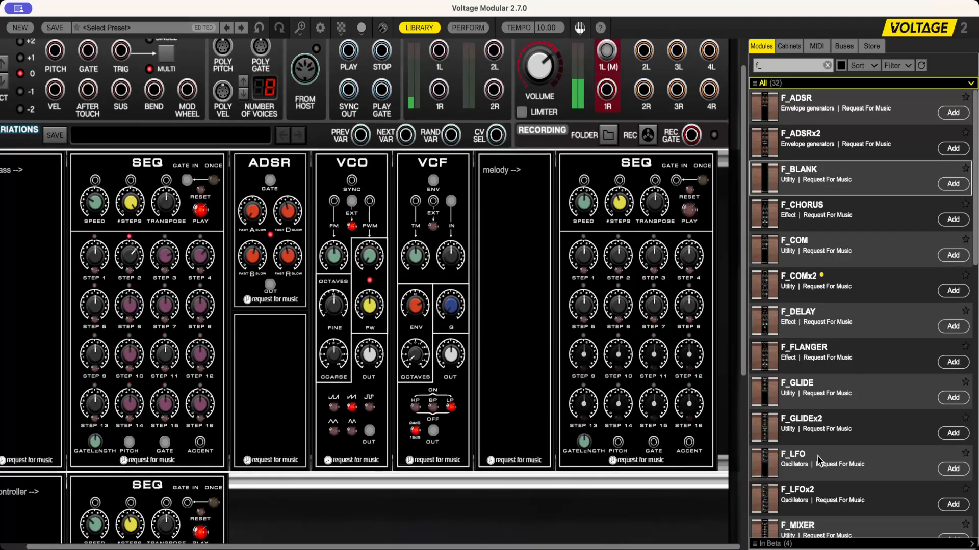
{"action": "scroll", "coordinate": [814, 455], "scroll_direction": "down", "scroll_amount": 10}
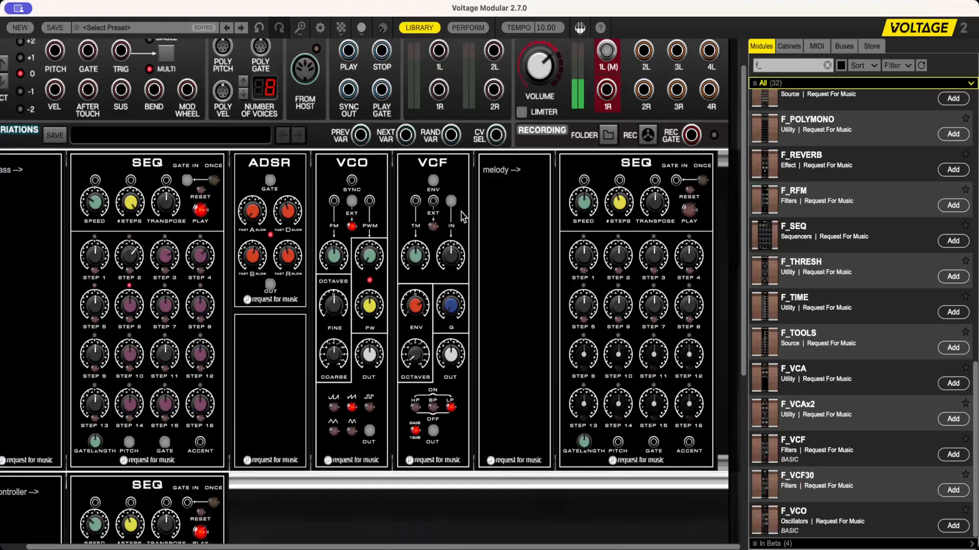
{"action": "key", "text": "super+minus"}
{"action": "key", "text": "super+minus"}
{"action": "key", "text": "super+minus"}
{"action": "key", "text": "super+minus"}
{"action": "key", "text": "super+minus"}
{"action": "key", "text": "super+minus"}
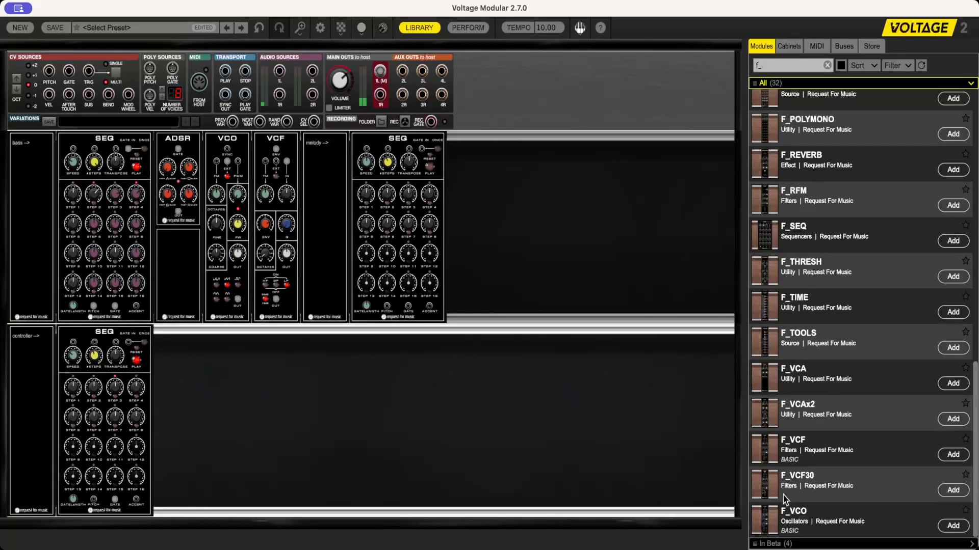
{"action": "left_click_drag", "start_coordinate": [774, 521], "coordinate": [556, 148]}
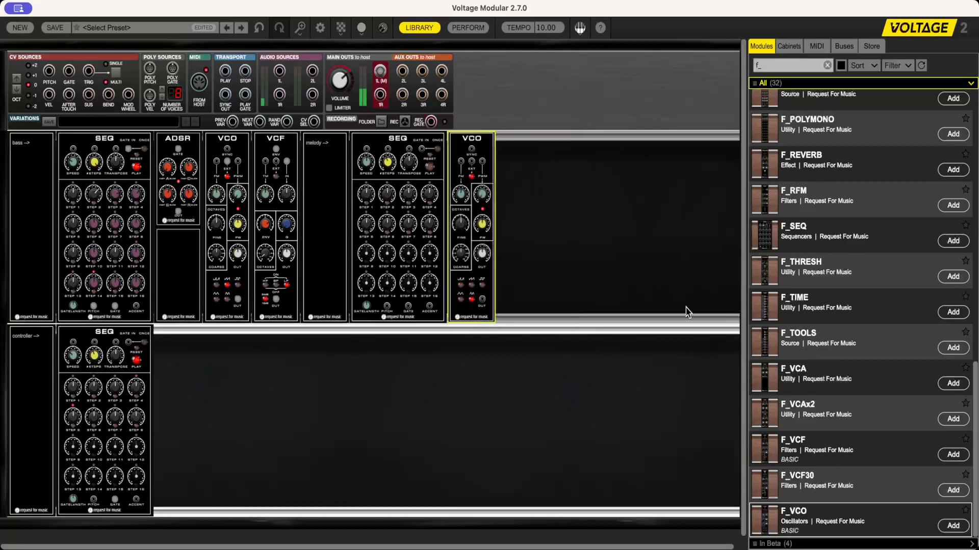
{"action": "scroll", "coordinate": [763, 108], "scroll_direction": "up", "scroll_amount": 1}
{"action": "left_click_drag", "start_coordinate": [762, 479], "coordinate": [560, 163]}
{"action": "scroll", "coordinate": [841, 212], "scroll_direction": "up", "scroll_amount": 10}
{"action": "left_click_drag", "start_coordinate": [775, 103], "coordinate": [462, 334]}
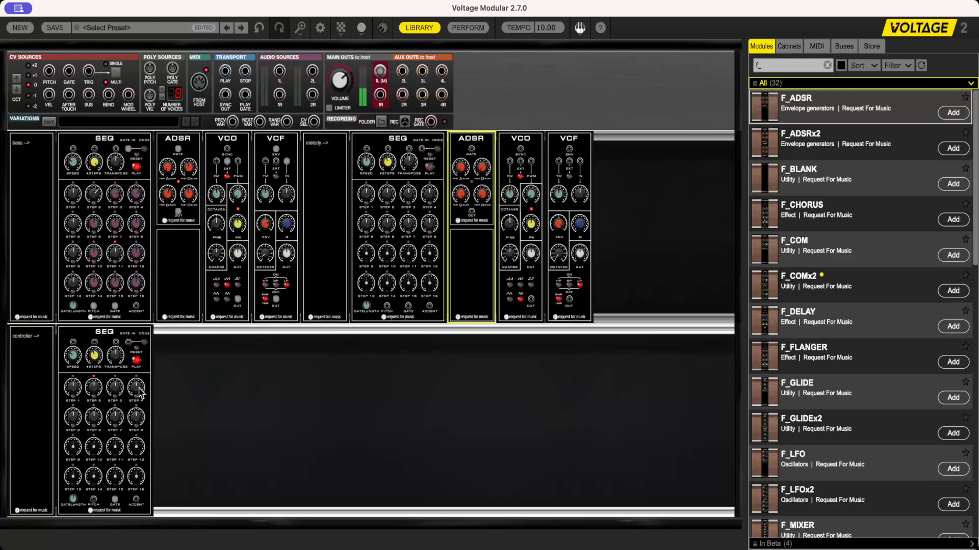
Patch the controller SEQ's gate output to the melody SEQ's gate input and set the melody SEQ to play with the controller stopped
{"action": "left_click_drag", "start_coordinate": [422, 148], "coordinate": [117, 497]}
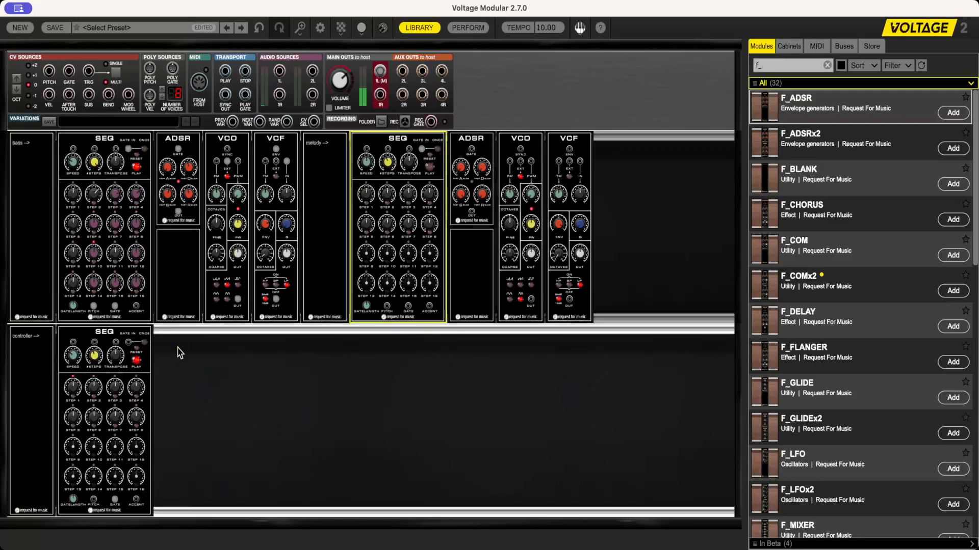
{"action": "left_click", "coordinate": [137, 362]}
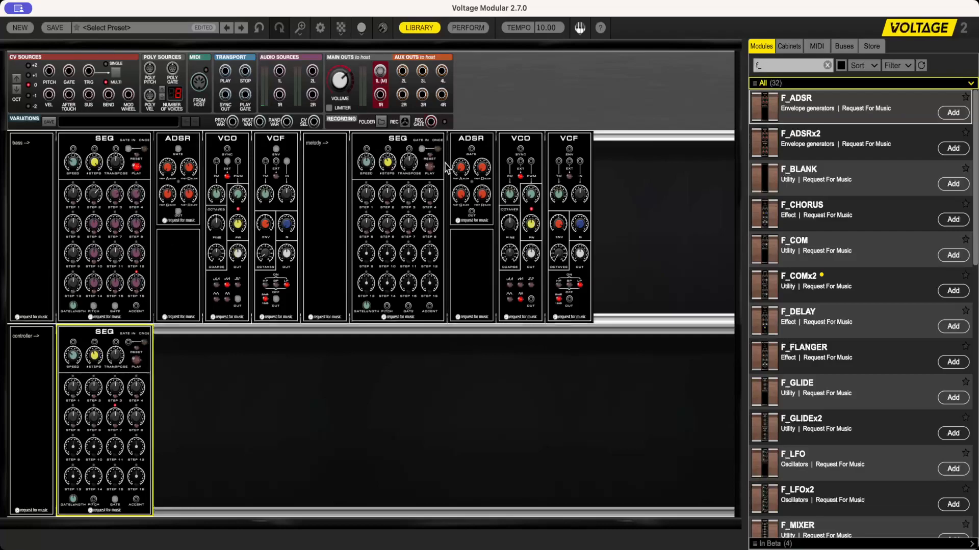
{"action": "left_click", "coordinate": [428, 169]}
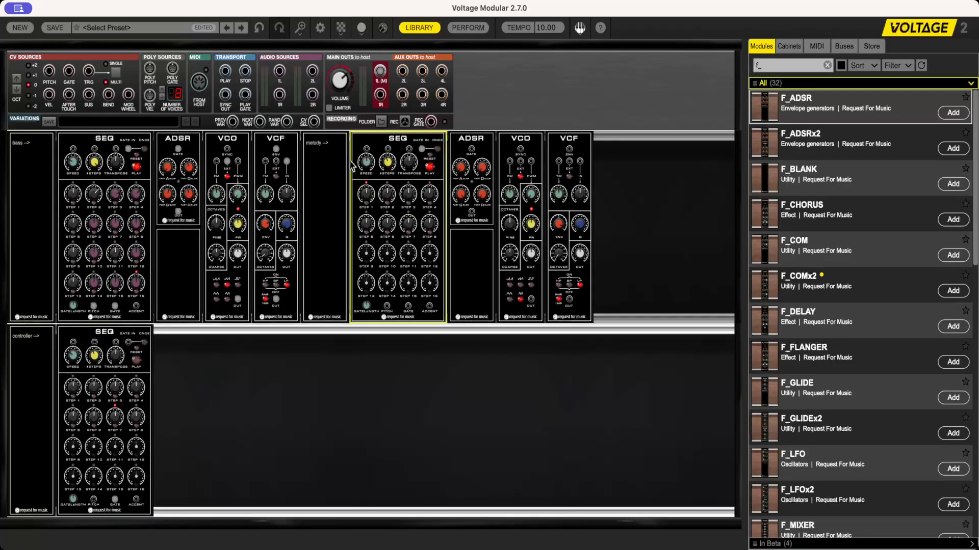
Reset the bass, controller and melody SEQs to their first step
{"action": "left_click", "coordinate": [137, 162]}
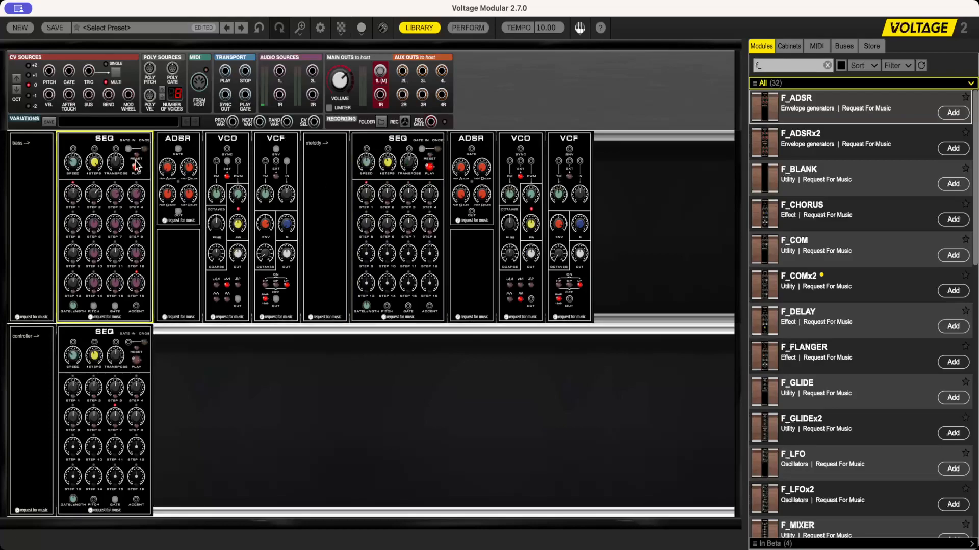
{"action": "left_click", "coordinate": [137, 351]}
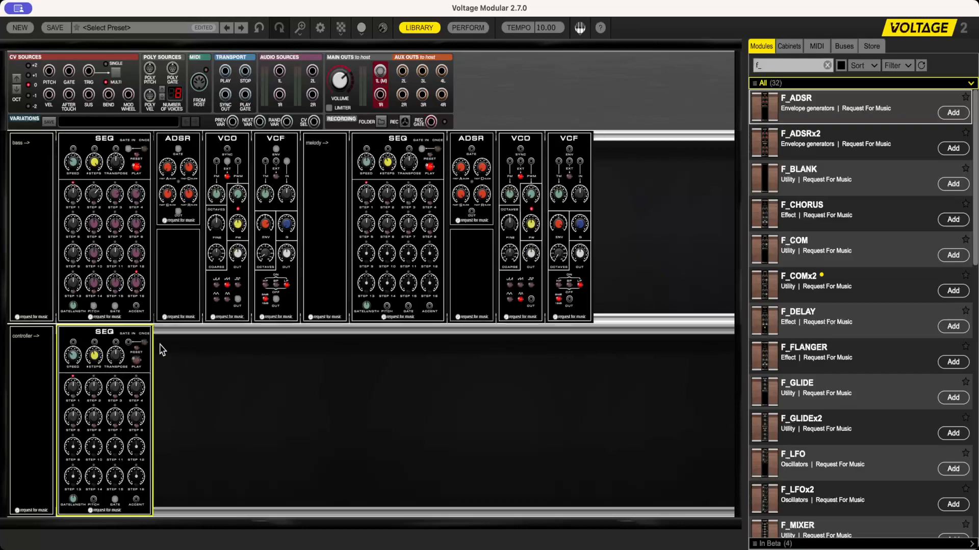
{"action": "left_click", "coordinate": [434, 160]}
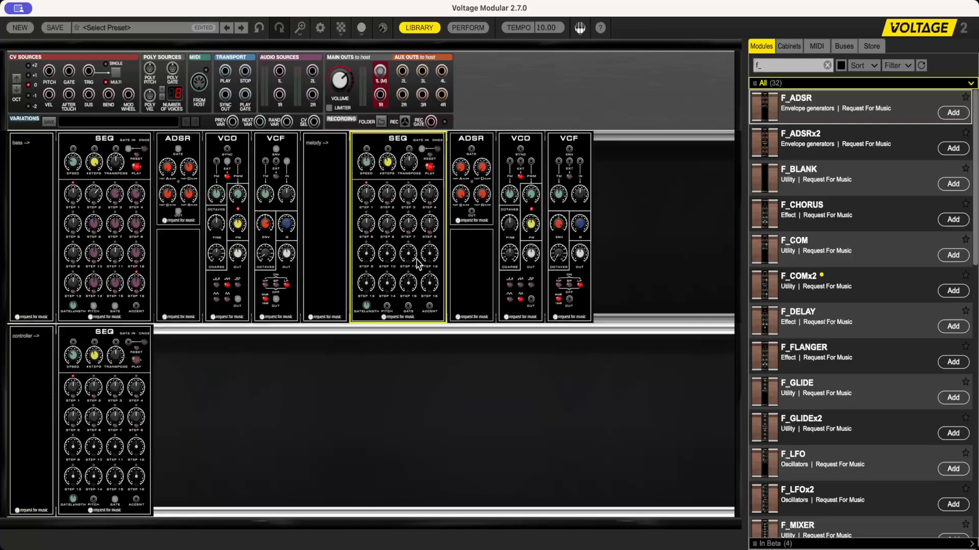
Patch the melody SEQ's pitch output to the melody VCO's EXT input and set that VCO to the triangle waveform
{"action": "mouse_move", "coordinate": [429, 203]}
{"action": "scroll", "coordinate": [585, 268], "scroll_direction": "up", "scroll_amount": 3}
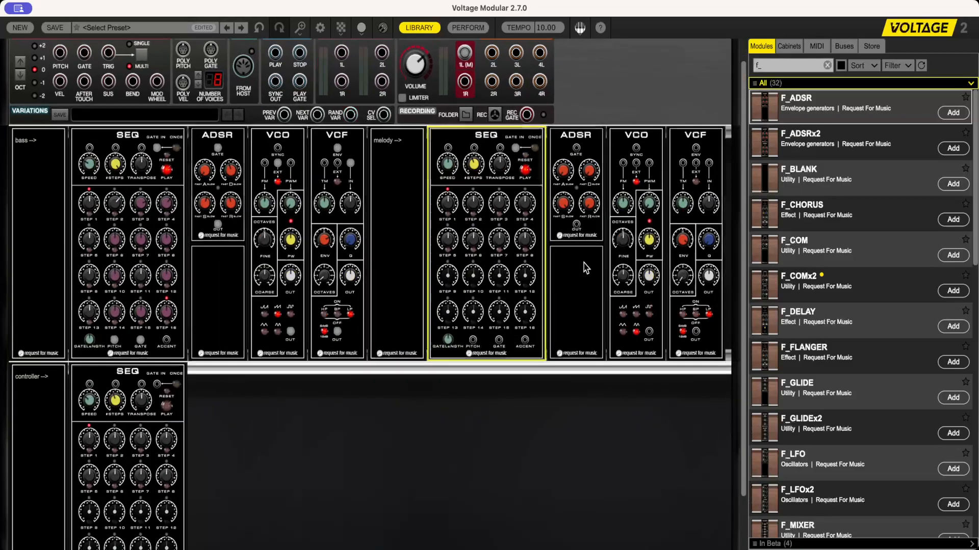
{"action": "scroll", "coordinate": [586, 269], "scroll_direction": "up", "scroll_amount": 1}
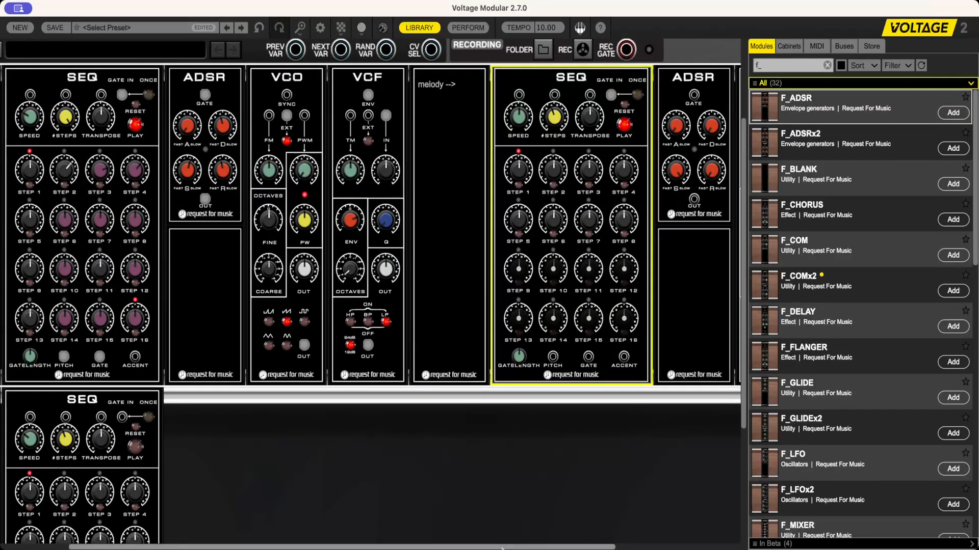
{"action": "left_click_drag", "start_coordinate": [503, 548], "coordinate": [628, 548]}
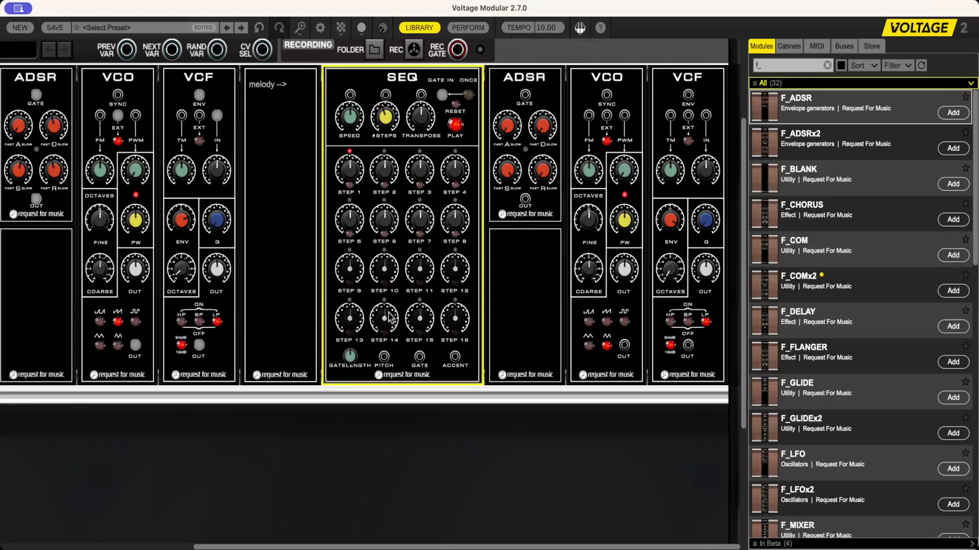
{"action": "left_click_drag", "start_coordinate": [384, 356], "coordinate": [608, 116]}
{"action": "left_click", "coordinate": [590, 347]}
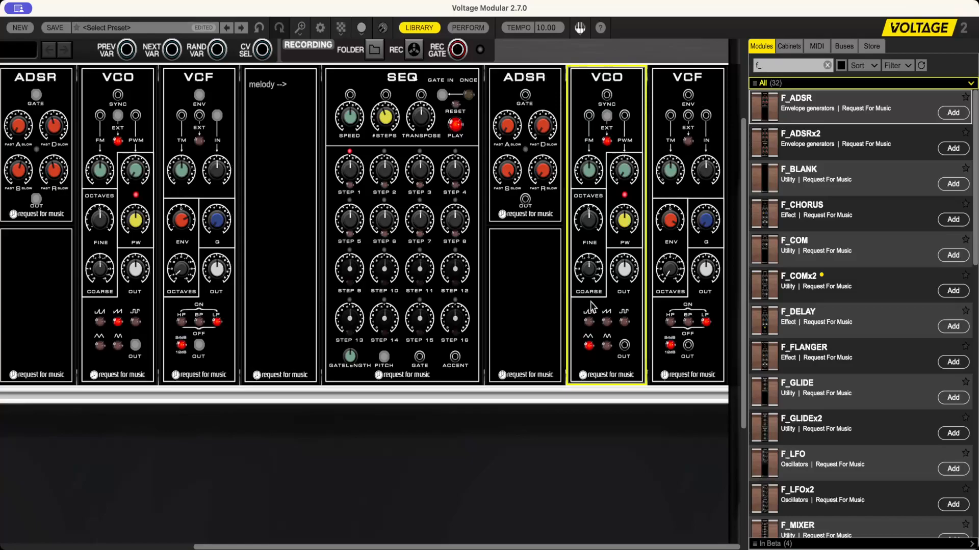
Set the melody ADSR's decay to about 55, raise its release, and patch the melody SEQ's gate output to its gate input
{"action": "left_click", "coordinate": [508, 175]}
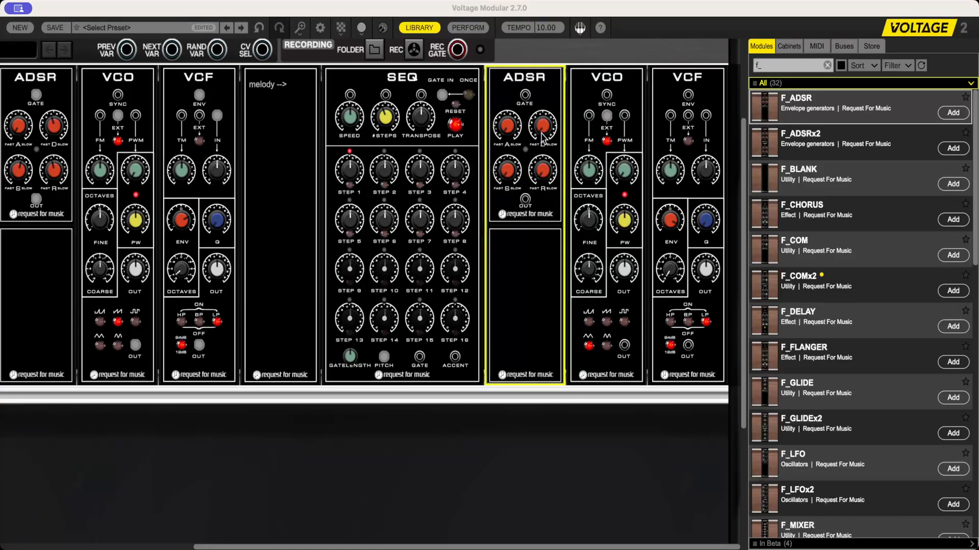
{"action": "left_click_drag", "start_coordinate": [542, 131], "coordinate": [538, 87]}
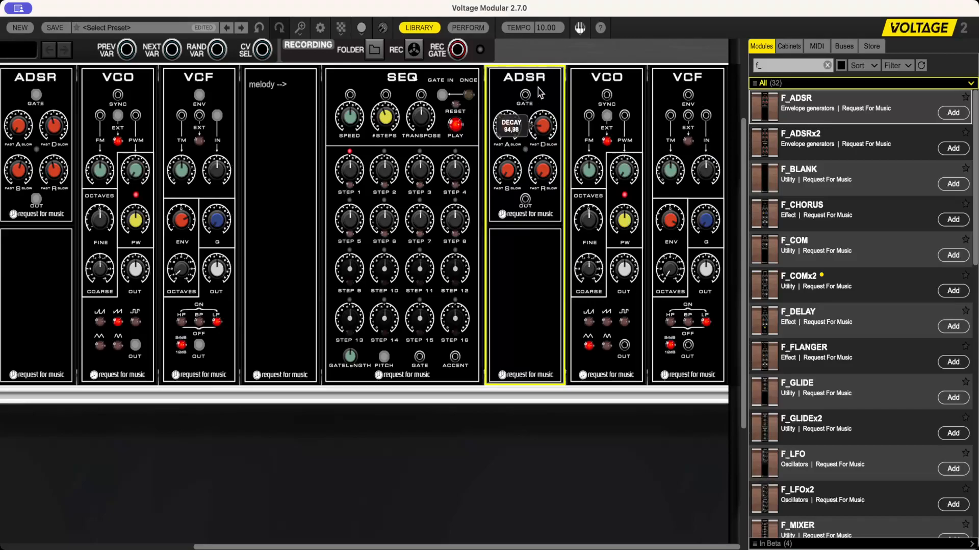
{"action": "left_click_drag", "start_coordinate": [545, 169], "coordinate": [553, 119]}
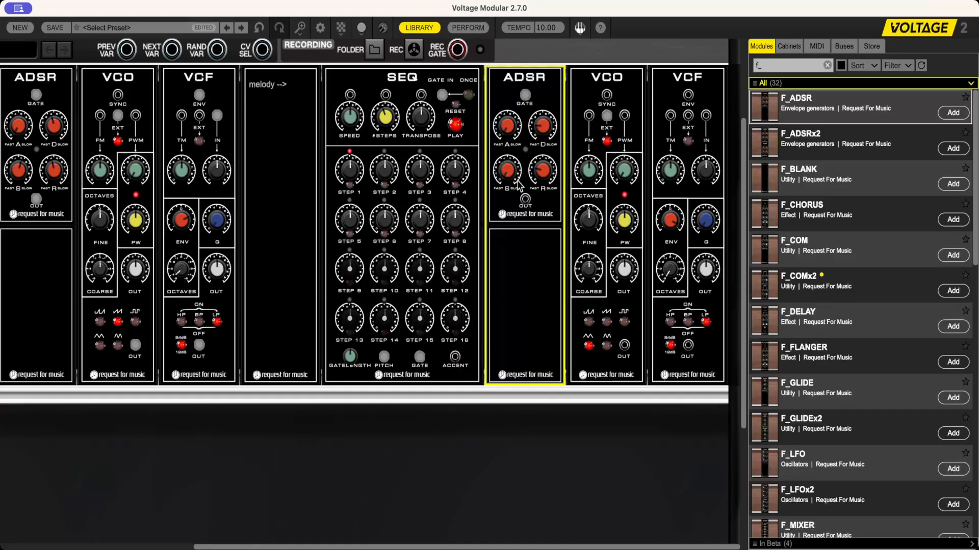
Patch the melody ADSR's output to the melody VCF's ENV input and the melody VCO's output to the VCF's audio input
{"action": "left_click_drag", "start_coordinate": [525, 200], "coordinate": [624, 352]}
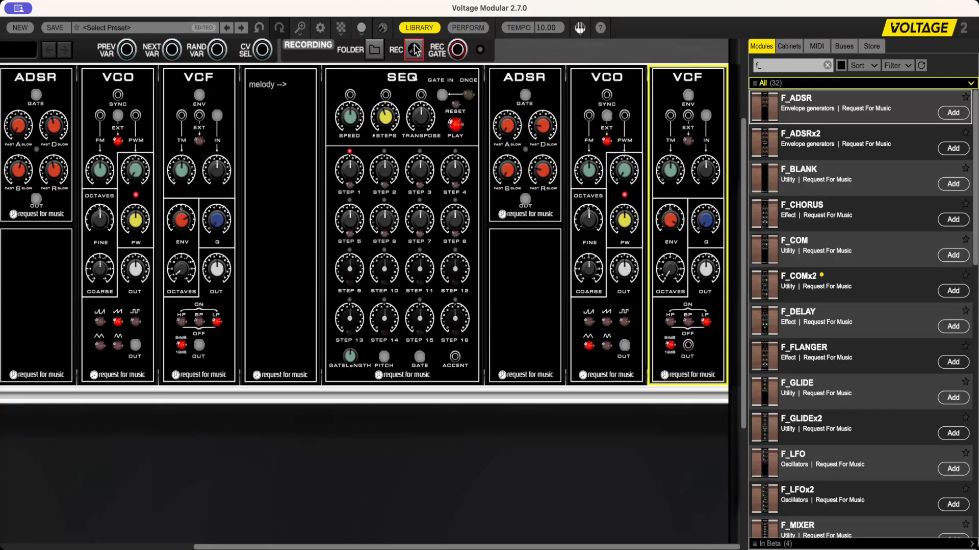
{"action": "scroll", "coordinate": [423, 127], "scroll_direction": "up", "scroll_amount": 5}
{"action": "left_click_drag", "start_coordinate": [199, 472], "coordinate": [370, 124]}
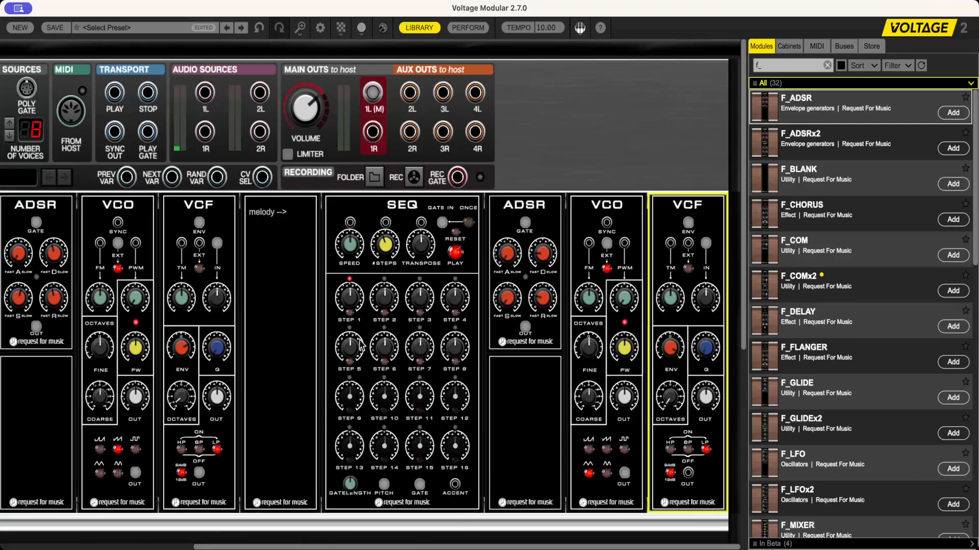
{"action": "mouse_move", "coordinate": [361, 345]}
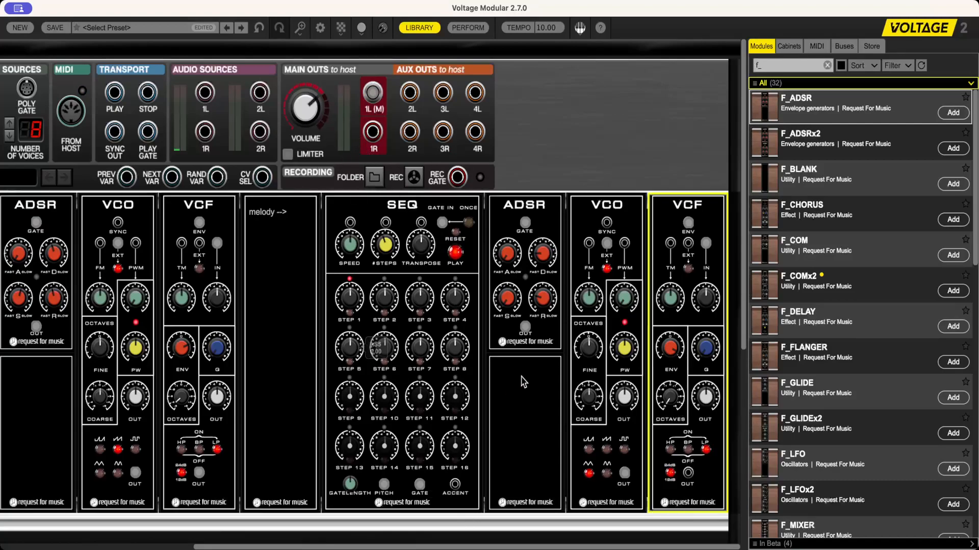
Add an empty cabinet above the bass and melody voices and place an F_PANNER in it
{"action": "right_click", "coordinate": [732, 221]}
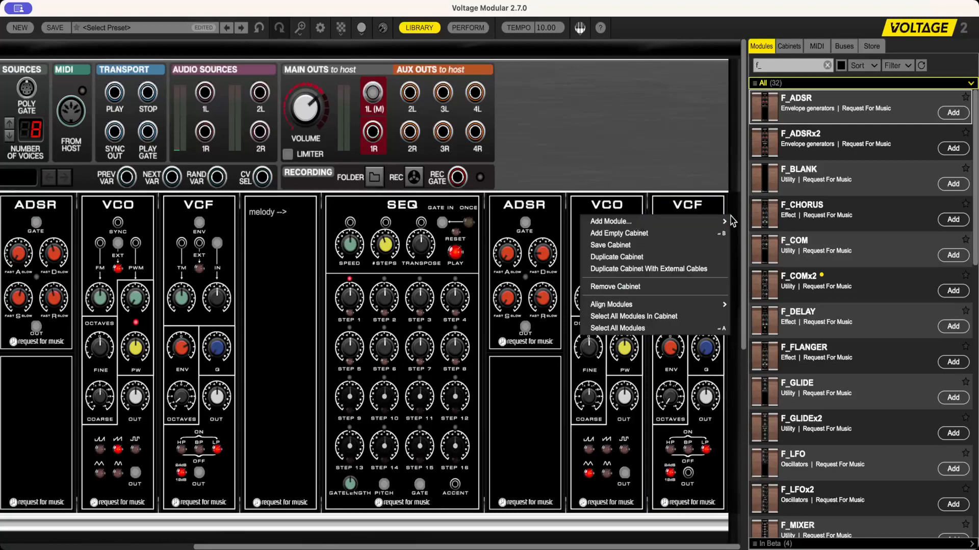
{"action": "left_click", "coordinate": [643, 234]}
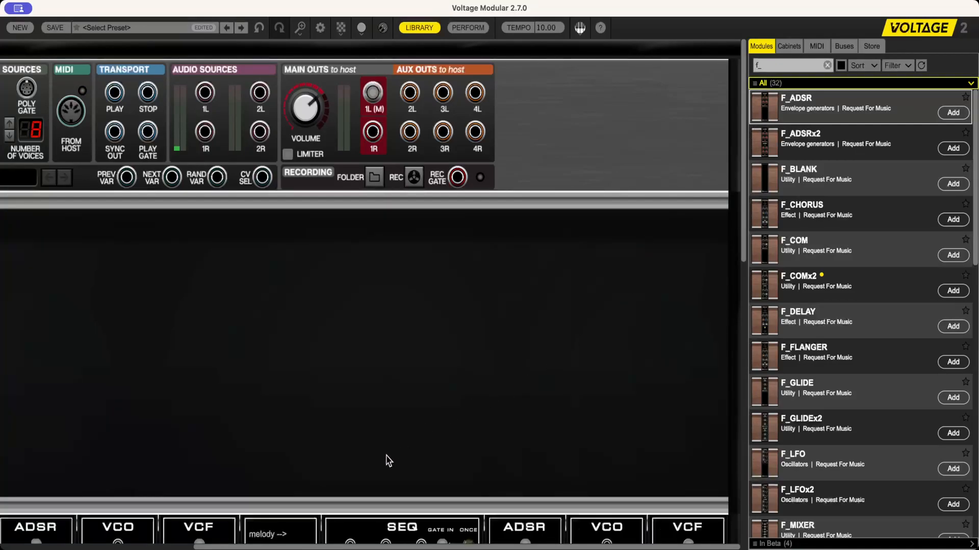
{"action": "scroll", "coordinate": [394, 357], "scroll_direction": "down", "scroll_amount": 2}
{"action": "scroll", "coordinate": [391, 363], "scroll_direction": "down", "scroll_amount": 10}
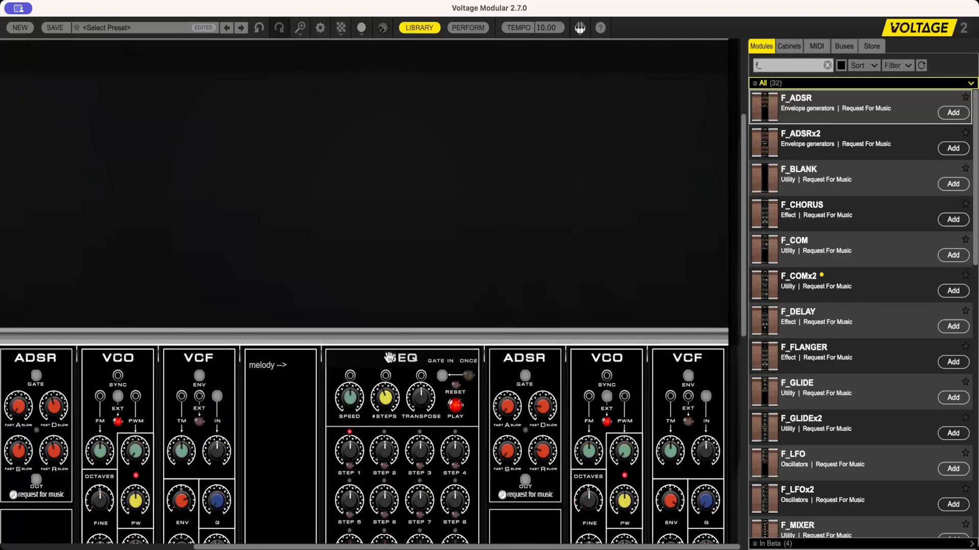
{"action": "scroll", "coordinate": [391, 363], "scroll_direction": "down", "scroll_amount": 1}
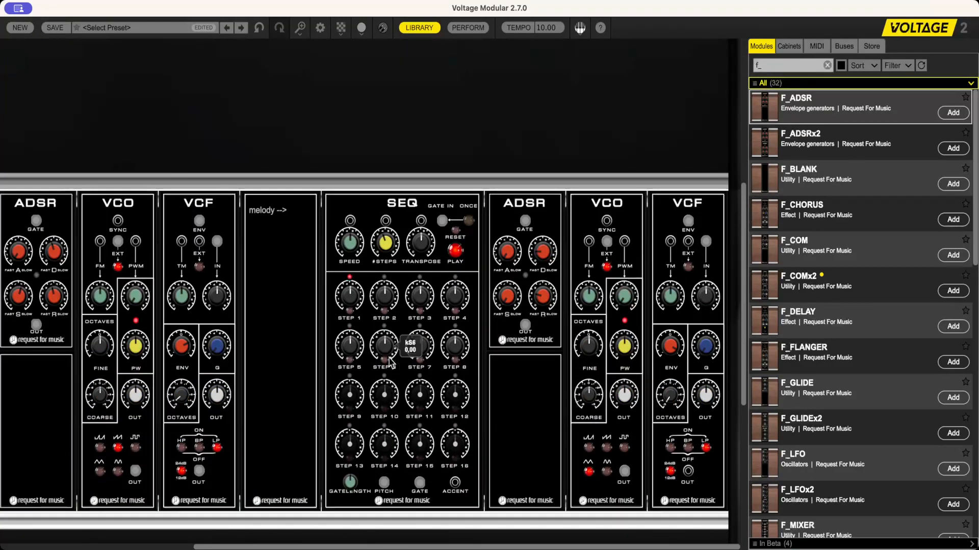
{"action": "scroll", "coordinate": [391, 363], "scroll_direction": "up", "scroll_amount": 9}
{"action": "scroll", "coordinate": [831, 342], "scroll_direction": "down", "scroll_amount": 10}
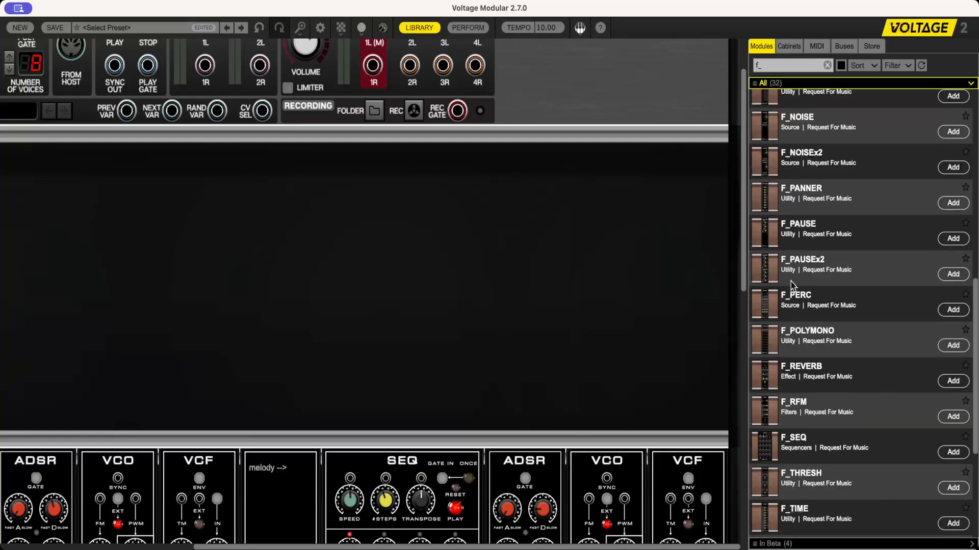
{"action": "left_click_drag", "start_coordinate": [777, 205], "coordinate": [335, 212]}
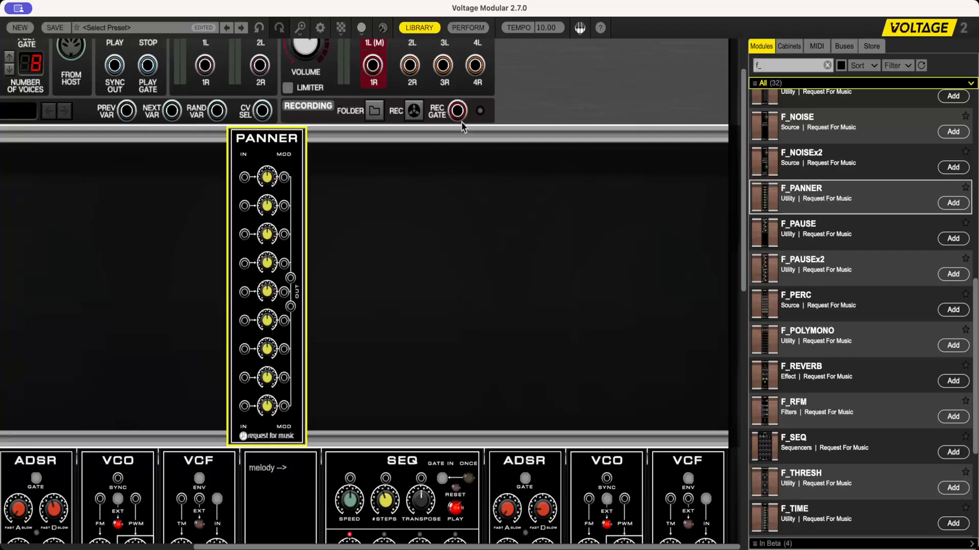
Move the bass voice's output cable from main out 1L (M) to the PANNER's first input
{"action": "scroll", "coordinate": [470, 120], "scroll_direction": "up", "scroll_amount": 2}
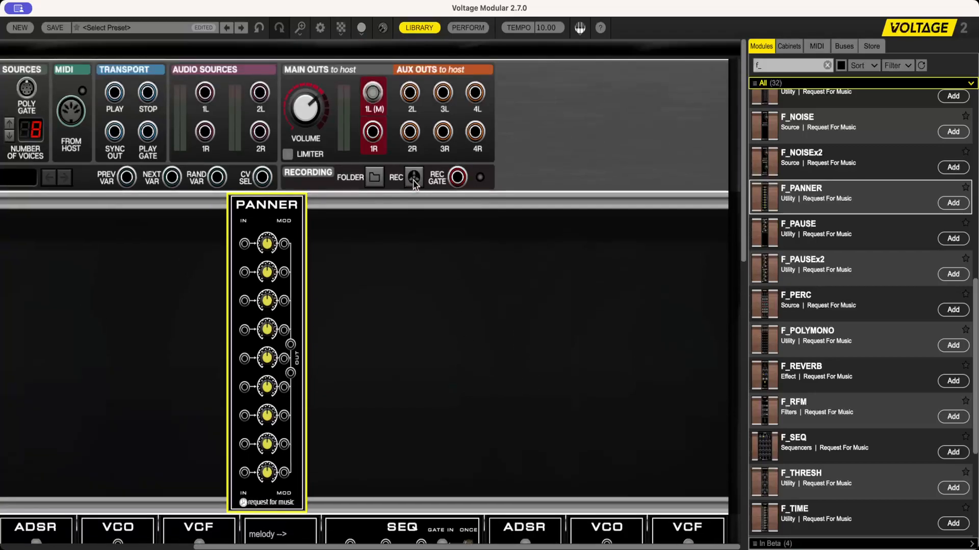
{"action": "left_click", "coordinate": [370, 99]}
{"action": "left_click_drag", "start_coordinate": [372, 99], "coordinate": [245, 245]}
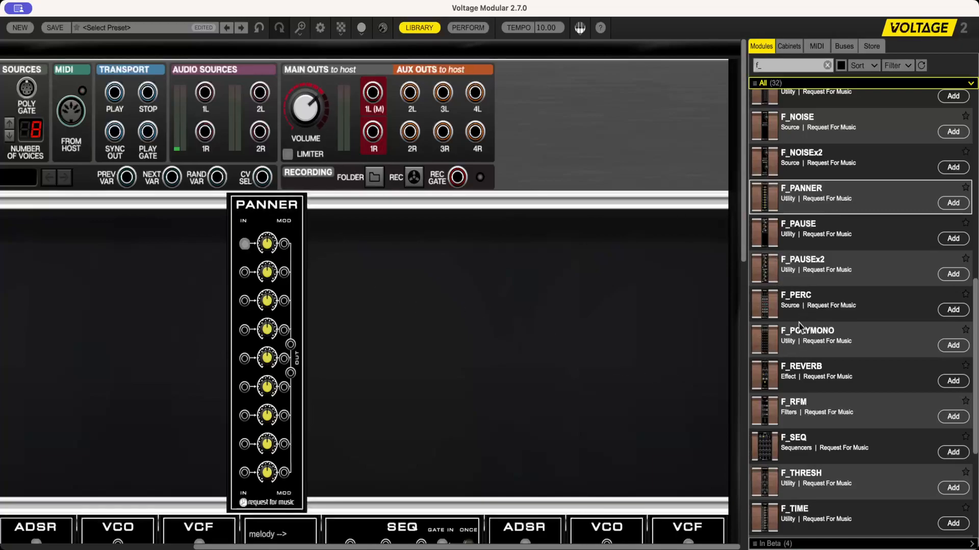
Add an F_REVERB beside the PANNER and insert an F_DELAY between the two modules
{"action": "left_click_drag", "start_coordinate": [780, 372], "coordinate": [451, 203]}
{"action": "scroll", "coordinate": [792, 236], "scroll_direction": "up", "scroll_amount": 10}
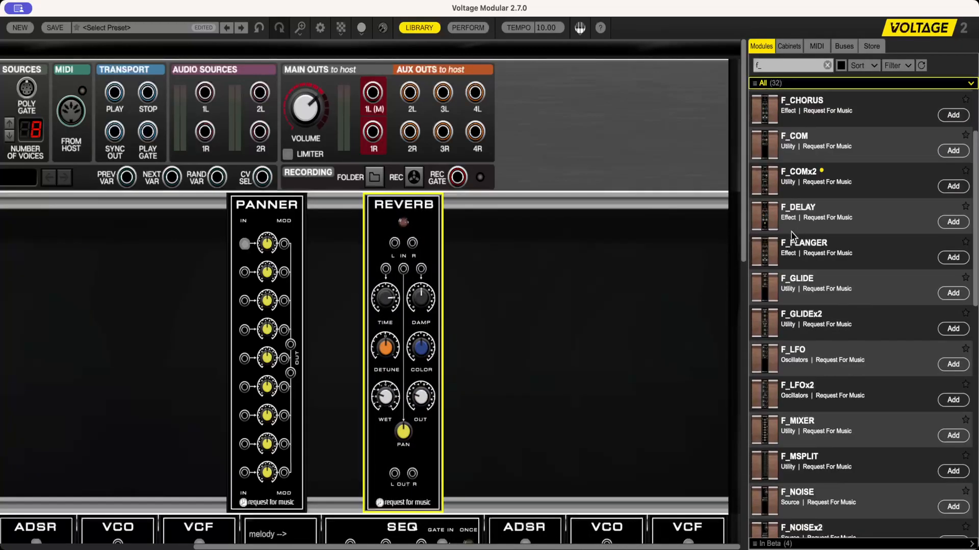
{"action": "left_click_drag", "start_coordinate": [772, 320], "coordinate": [385, 204]}
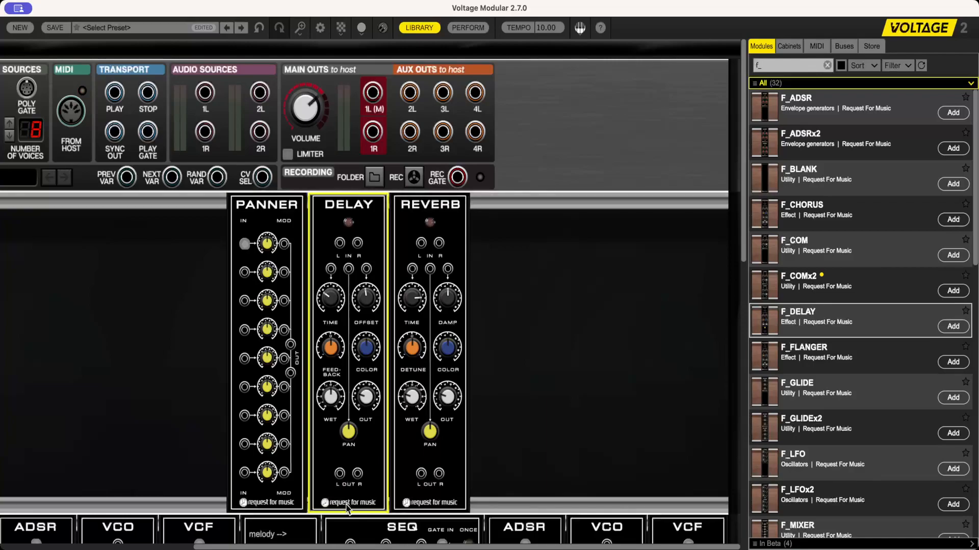
Route the PANNER's outputs in stereo through the DELAY and REVERB to main outs 1L and 1R, and switch on both effects
{"action": "left_click_drag", "start_coordinate": [290, 344], "coordinate": [344, 250]}
{"action": "left_click_drag", "start_coordinate": [290, 373], "coordinate": [357, 244]}
{"action": "mouse_move", "coordinate": [339, 473]}
{"action": "left_mouse_down"}
{"action": "mouse_move", "coordinate": [421, 243]}
{"action": "mouse_move", "coordinate": [407, 367]}
{"action": "mouse_move", "coordinate": [358, 474]}
{"action": "left_mouse_up"}
{"action": "left_click_drag", "start_coordinate": [420, 474], "coordinate": [372, 93]}
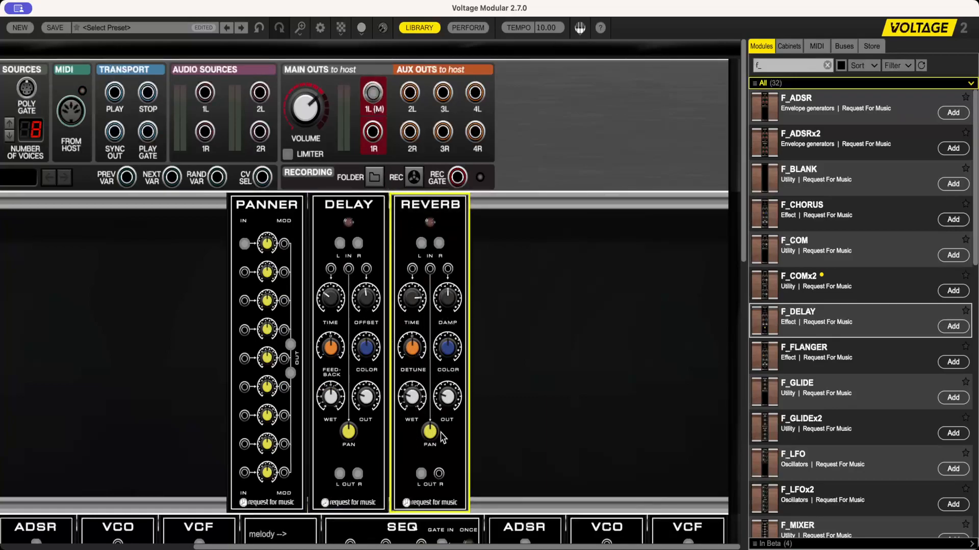
{"action": "left_click_drag", "start_coordinate": [439, 473], "coordinate": [373, 132]}
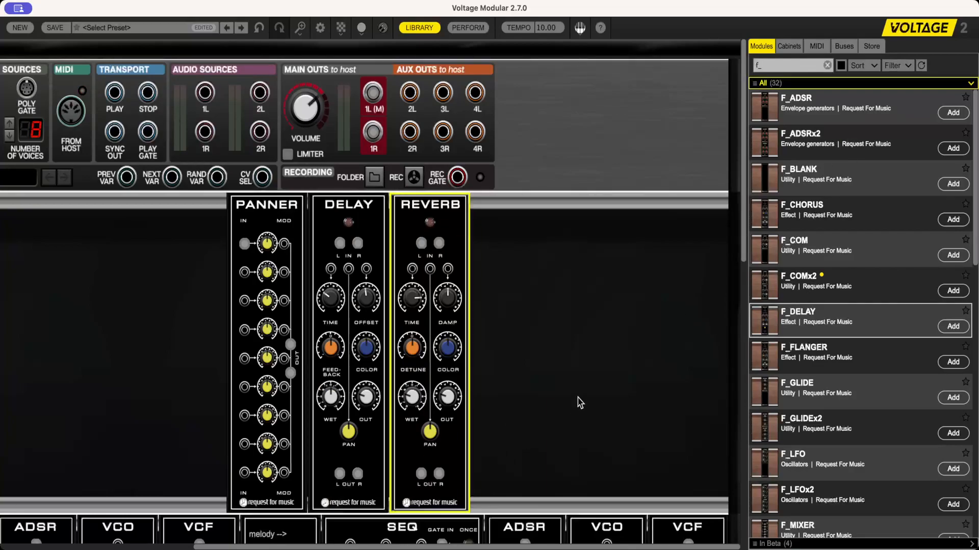
{"action": "left_click", "coordinate": [349, 228]}
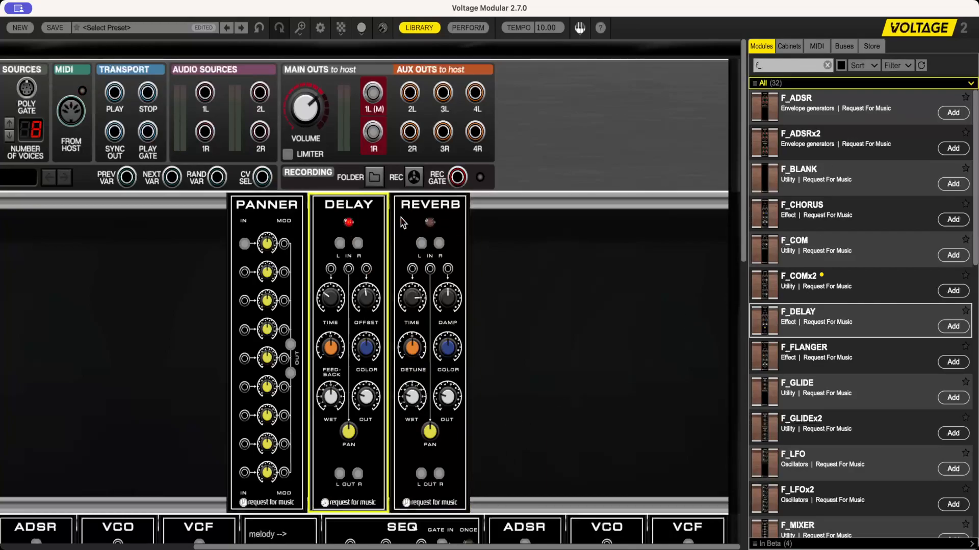
{"action": "left_click", "coordinate": [428, 224]}
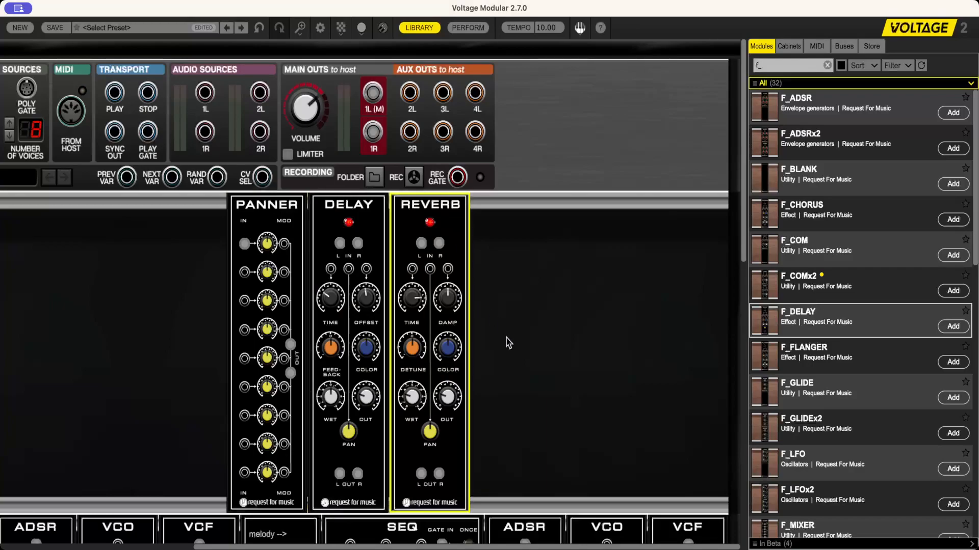
Patch the melody VCF's output to the PANNER's second input
{"action": "scroll", "coordinate": [509, 343], "scroll_direction": "down", "scroll_amount": 5}
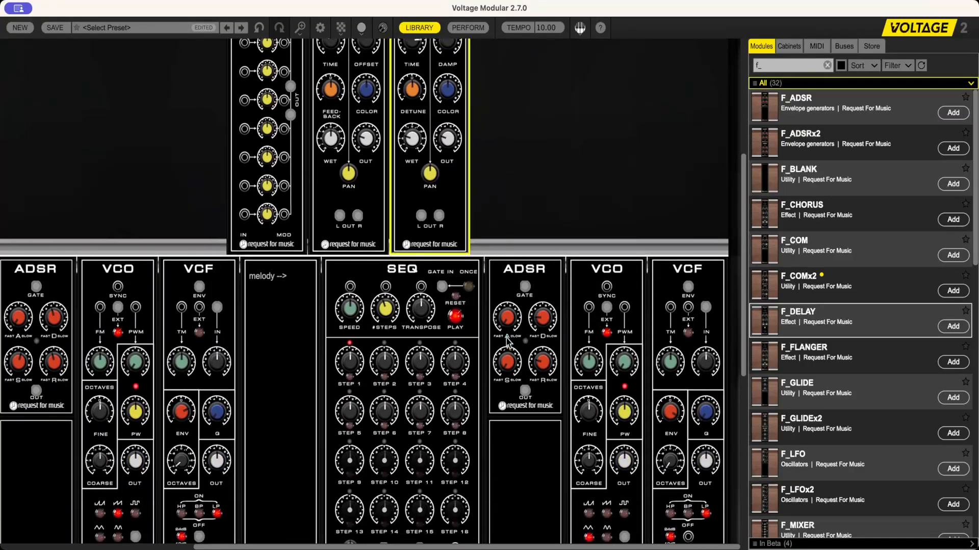
{"action": "scroll", "coordinate": [506, 342], "scroll_direction": "down", "scroll_amount": 1}
{"action": "left_click_drag", "start_coordinate": [688, 486], "coordinate": [242, 198]}
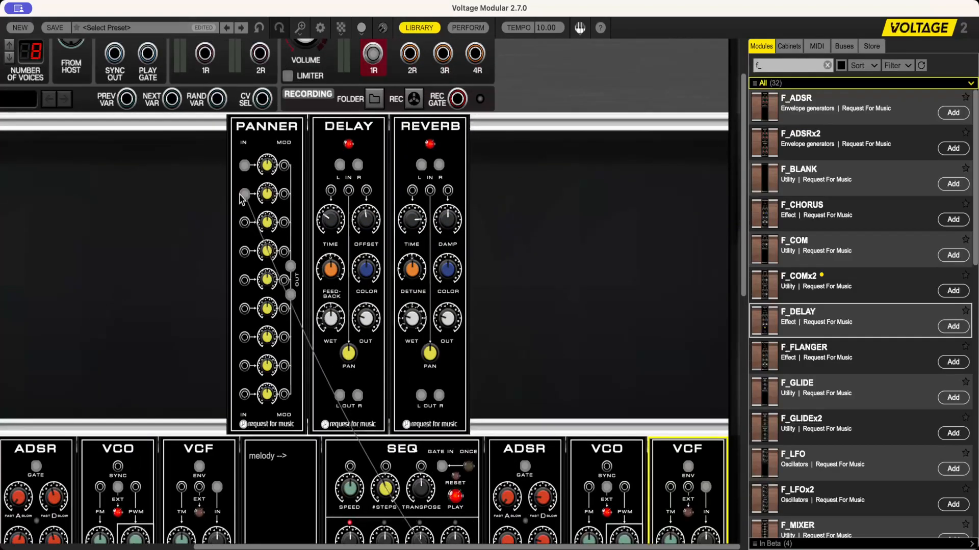
Reset the controller, bass and melody SEQs to their starting positions
{"action": "scroll", "coordinate": [346, 371], "scroll_direction": "down", "scroll_amount": 5}
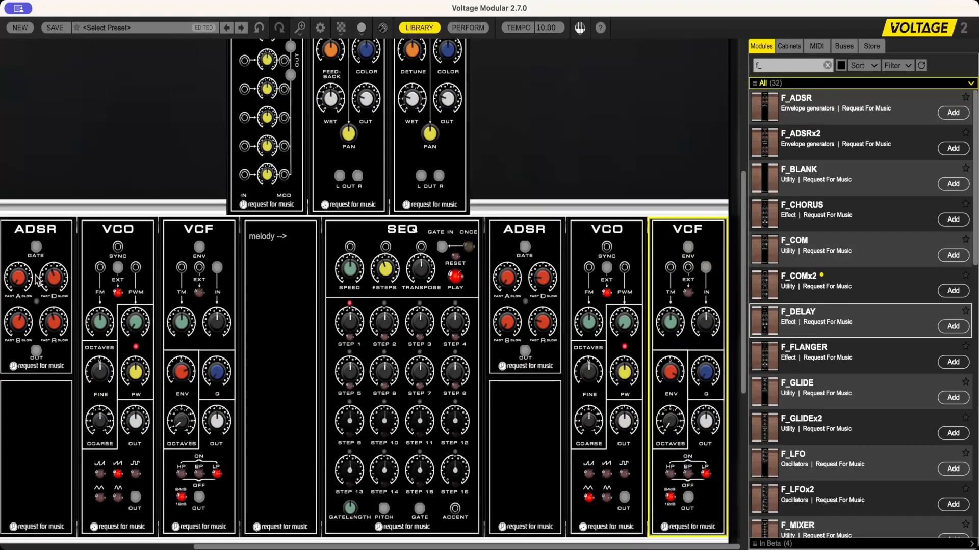
{"action": "scroll", "coordinate": [407, 275], "scroll_direction": "down", "scroll_amount": 1}
{"action": "mouse_move", "coordinate": [356, 265]}
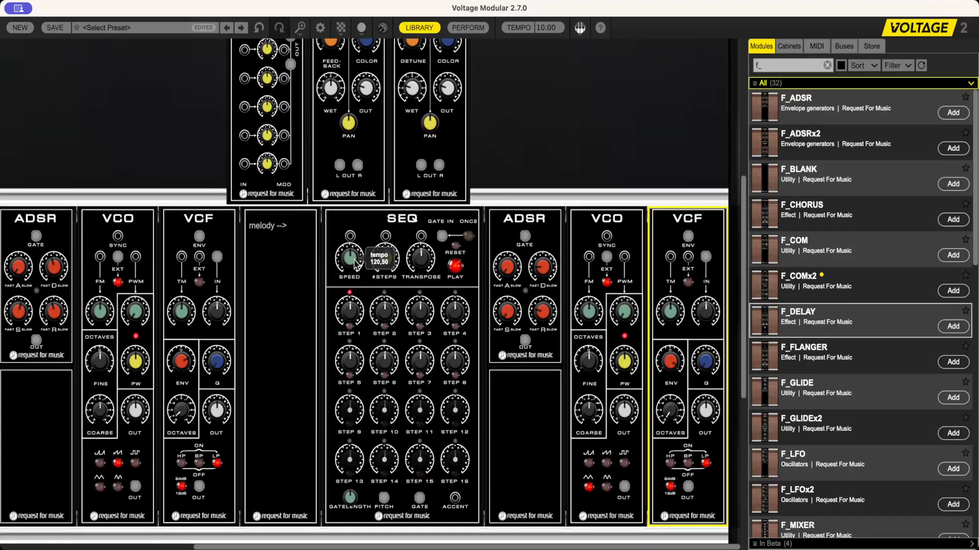
{"action": "scroll", "coordinate": [355, 265], "scroll_direction": "down", "scroll_amount": 5}
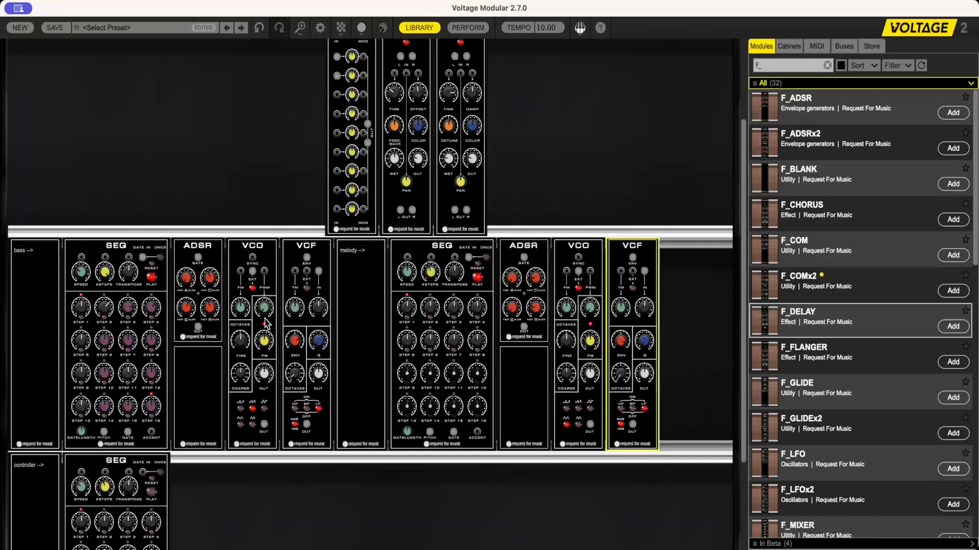
{"action": "scroll", "coordinate": [265, 322], "scroll_direction": "down", "scroll_amount": 1}
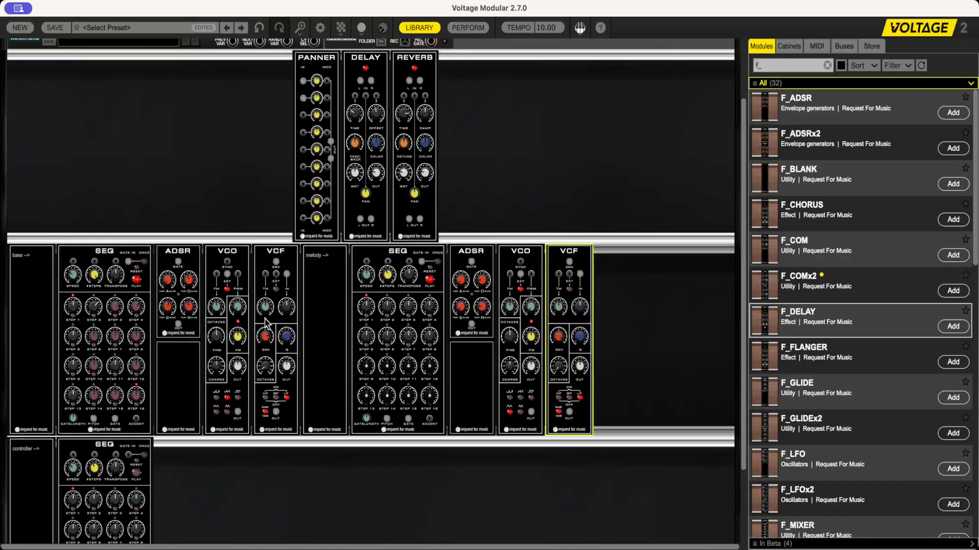
{"action": "scroll", "coordinate": [266, 322], "scroll_direction": "down", "scroll_amount": 2}
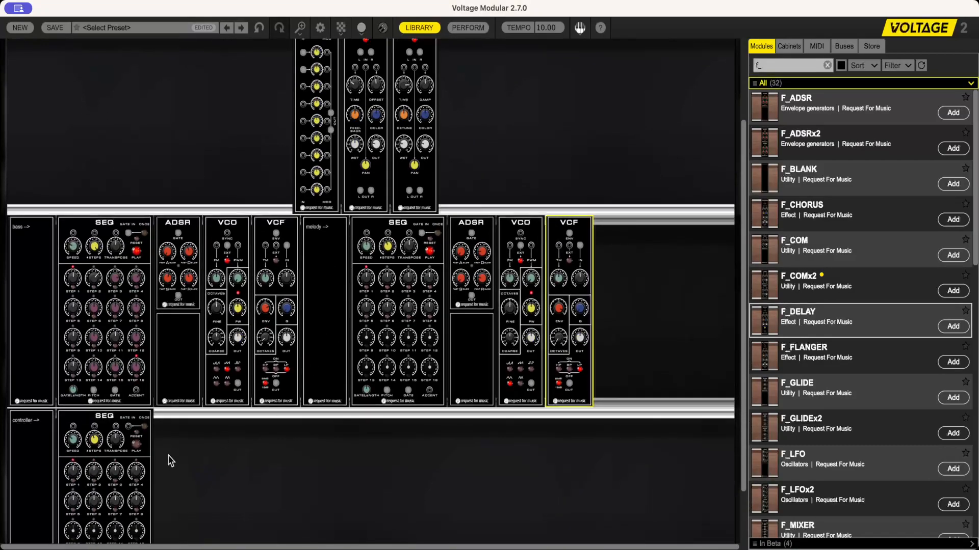
{"action": "left_click", "coordinate": [139, 437]}
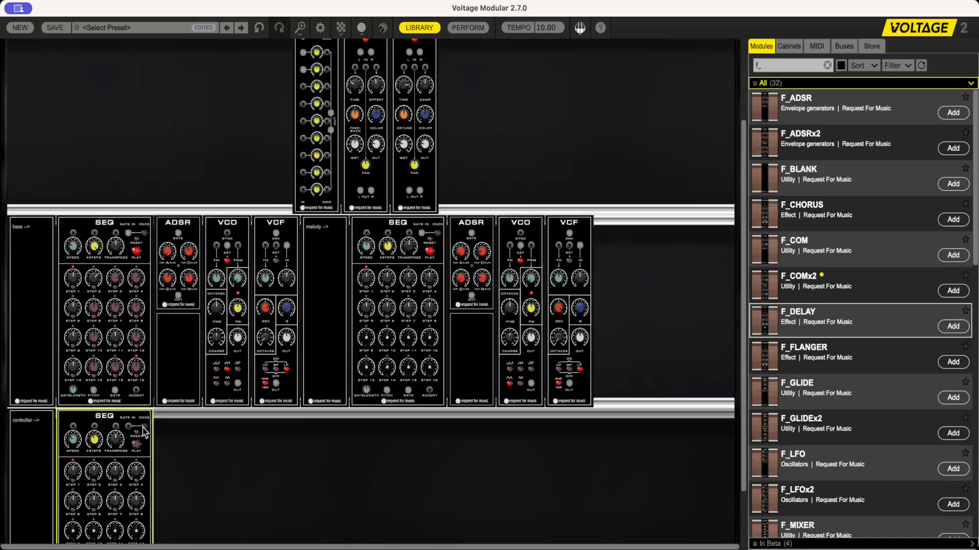
{"action": "left_click", "coordinate": [138, 248]}
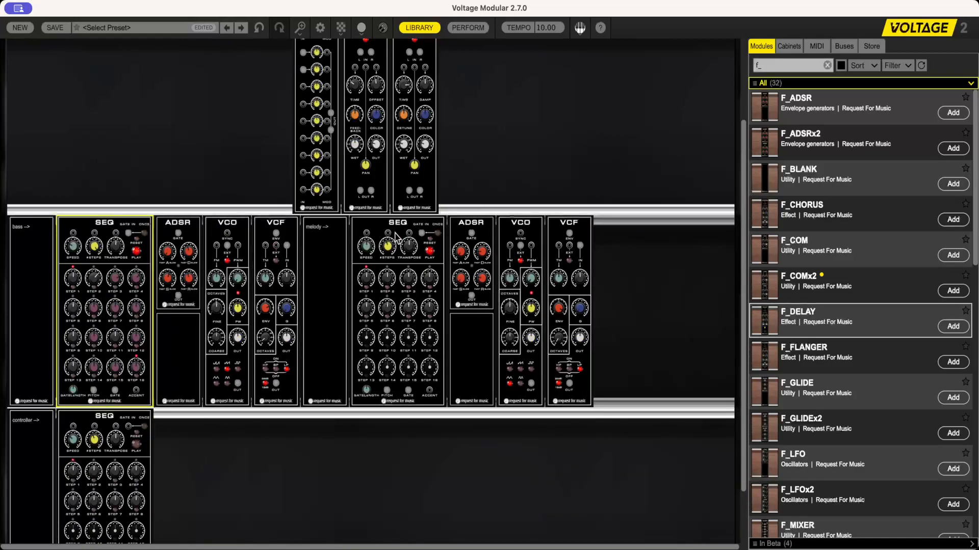
{"action": "left_click", "coordinate": [428, 239]}
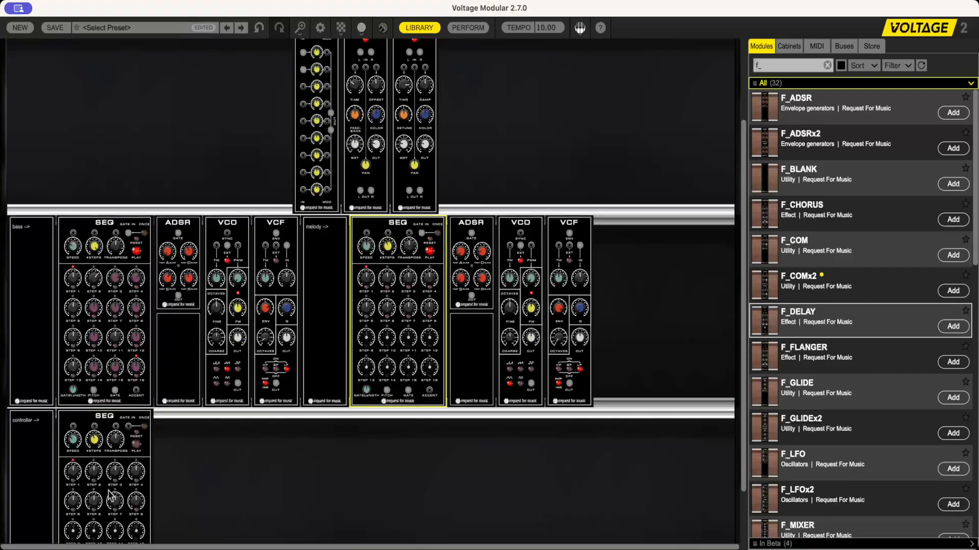
{"action": "scroll", "coordinate": [134, 469], "scroll_direction": "down", "scroll_amount": 3}
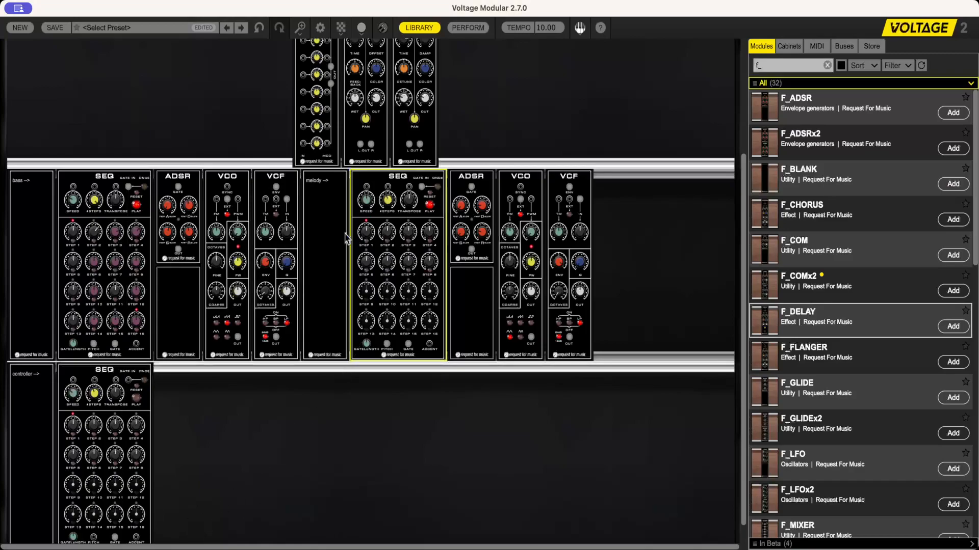
Pan the melody voice off-centre on the PANNER's second channel
{"action": "scroll", "coordinate": [310, 301], "scroll_direction": "up", "scroll_amount": 6}
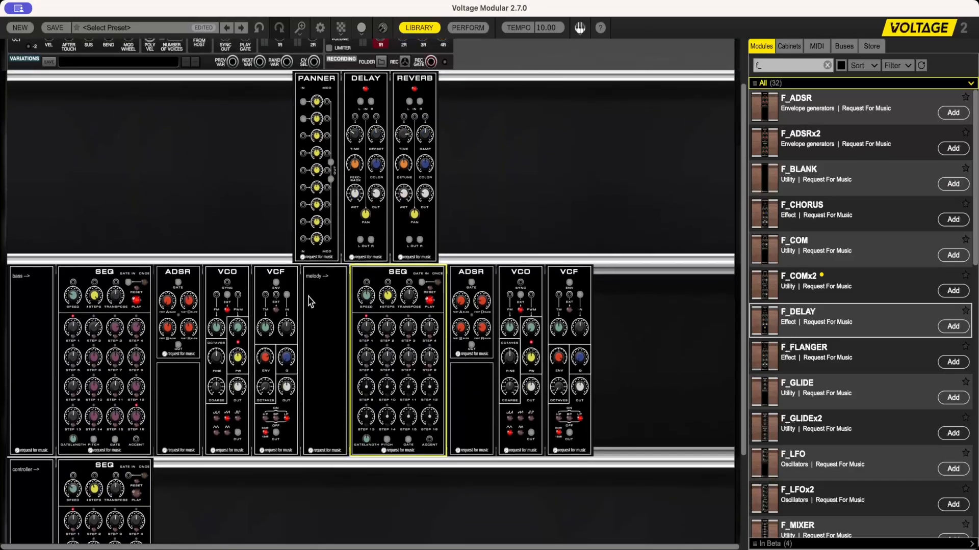
{"action": "scroll", "coordinate": [310, 301], "scroll_direction": "up", "scroll_amount": 1}
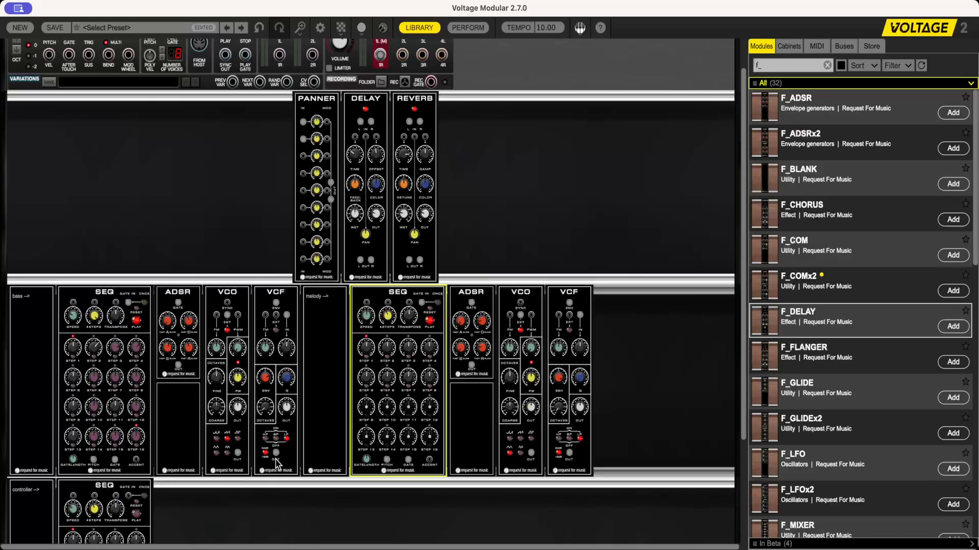
{"action": "mouse_move", "coordinate": [320, 124]}
{"action": "mouse_move", "coordinate": [570, 453]}
{"action": "left_mouse_down"}
{"action": "mouse_move", "coordinate": [584, 447]}
{"action": "mouse_move", "coordinate": [552, 447]}
{"action": "left_mouse_up"}
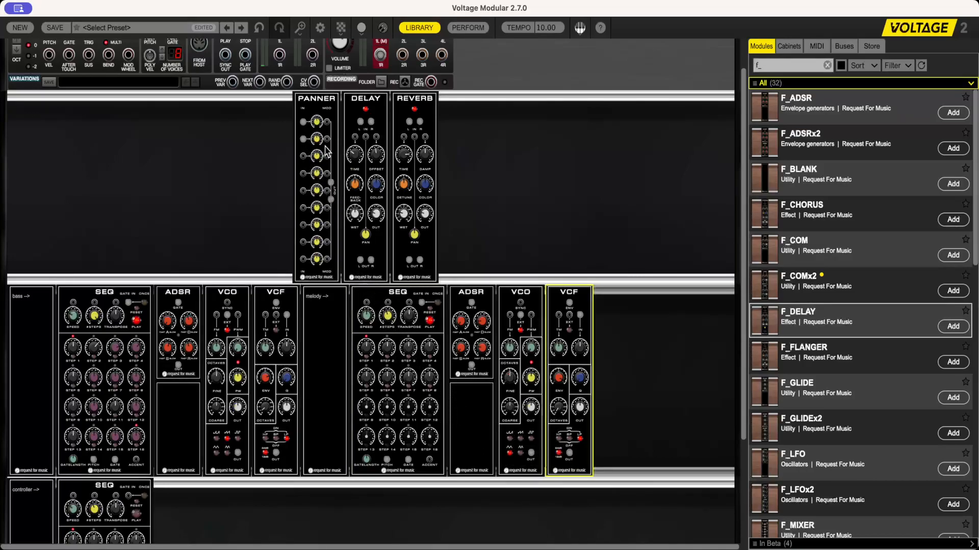
{"action": "left_click", "coordinate": [327, 108]}
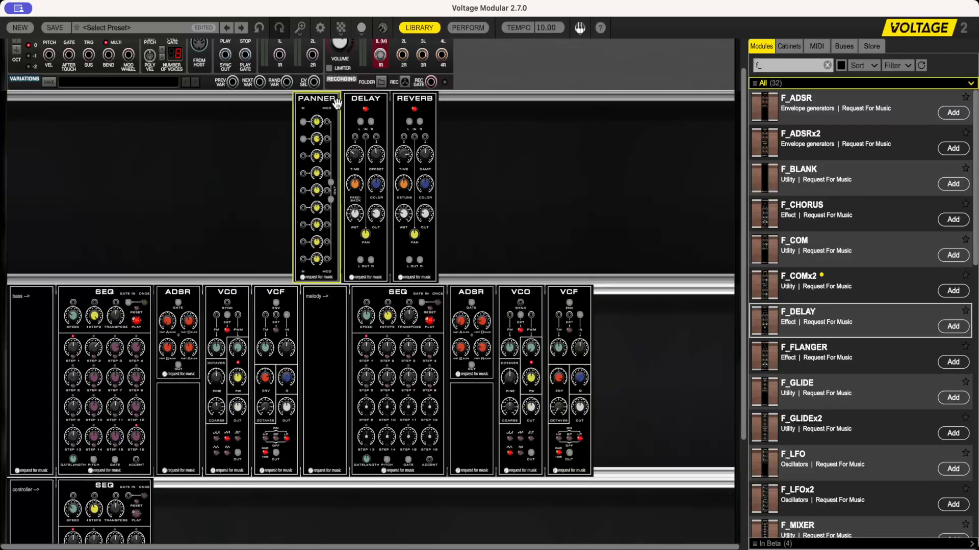
Start playback on the controller SEQ
{"action": "left_click", "coordinate": [137, 517]}
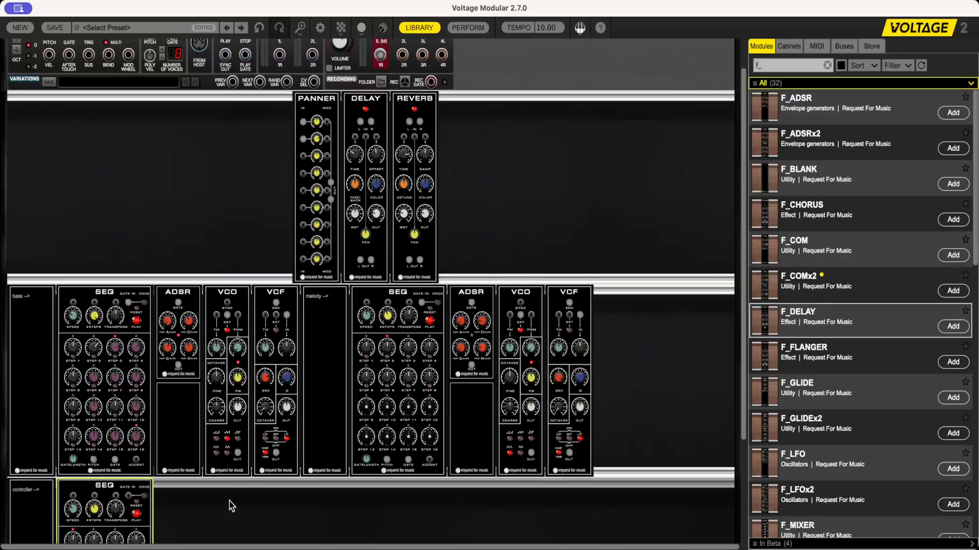
{"action": "scroll", "coordinate": [360, 97], "scroll_direction": "up", "scroll_amount": 2}
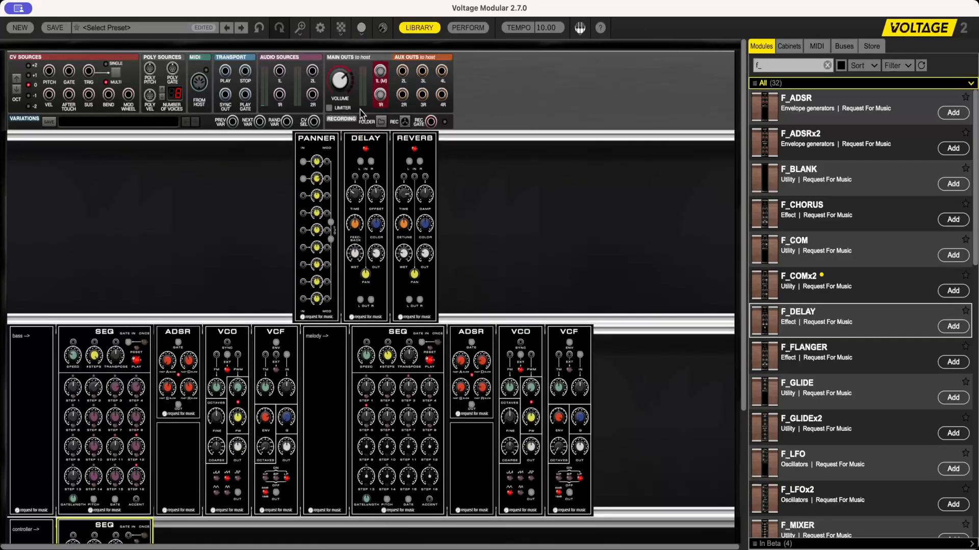
{"action": "left_click", "coordinate": [435, 135]}
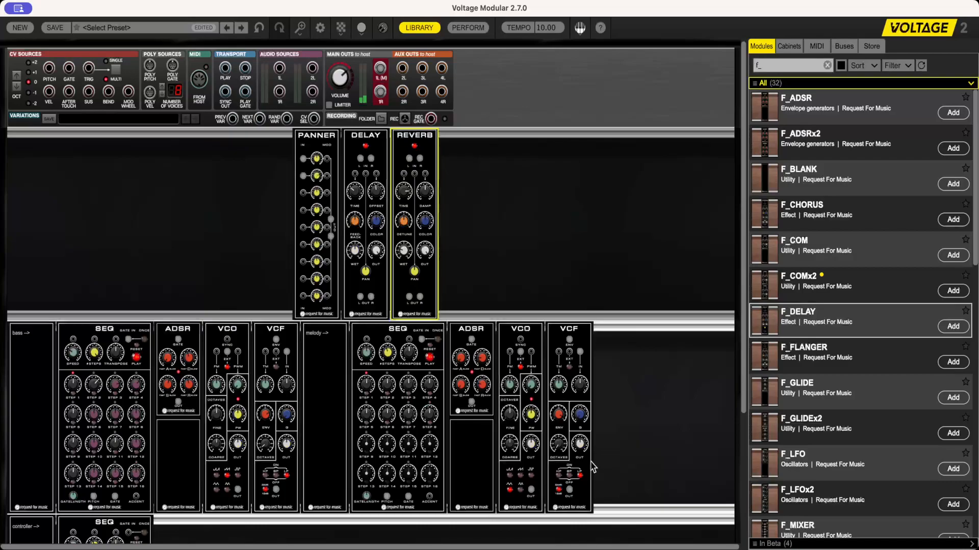
Set the melody VCF's output level to about 0.83 and the bass VCF's output level to about 0.89
{"action": "left_click", "coordinate": [581, 445]}
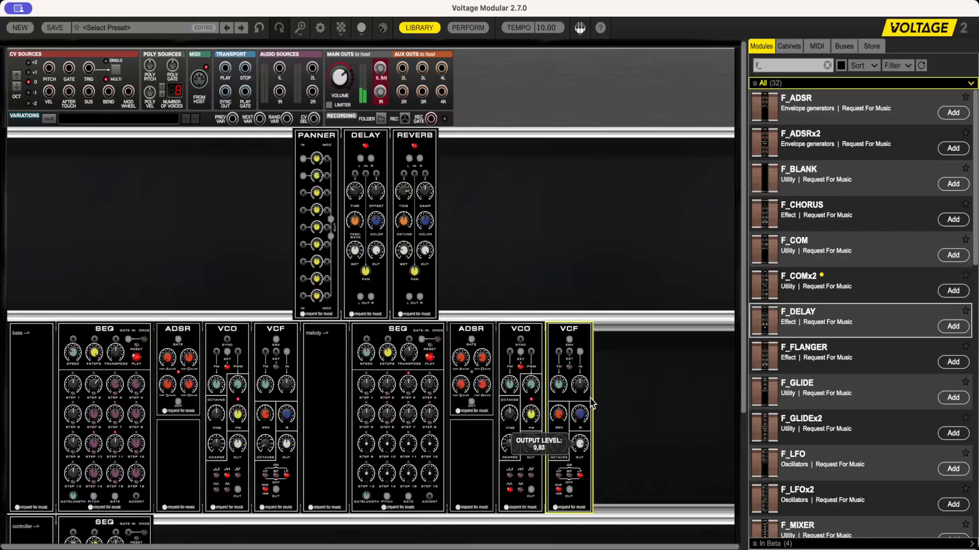
{"action": "scroll", "coordinate": [240, 441], "scroll_direction": "down", "scroll_amount": 3}
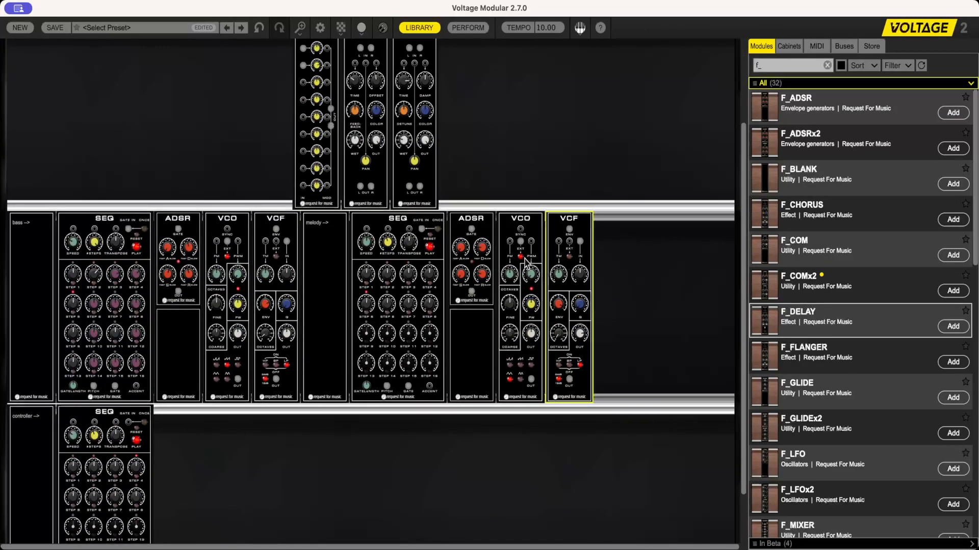
{"action": "scroll", "coordinate": [166, 456], "scroll_direction": "down", "scroll_amount": 1}
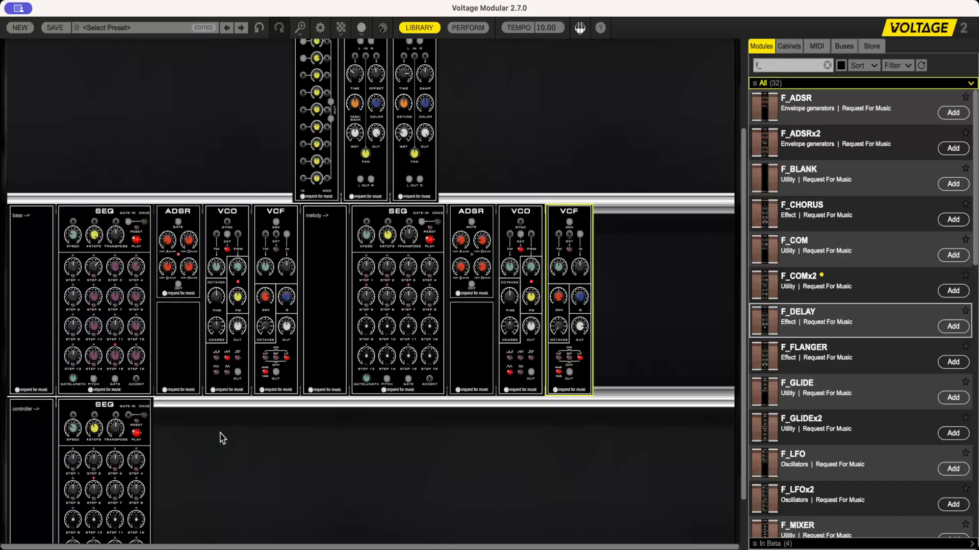
{"action": "left_click", "coordinate": [287, 329]}
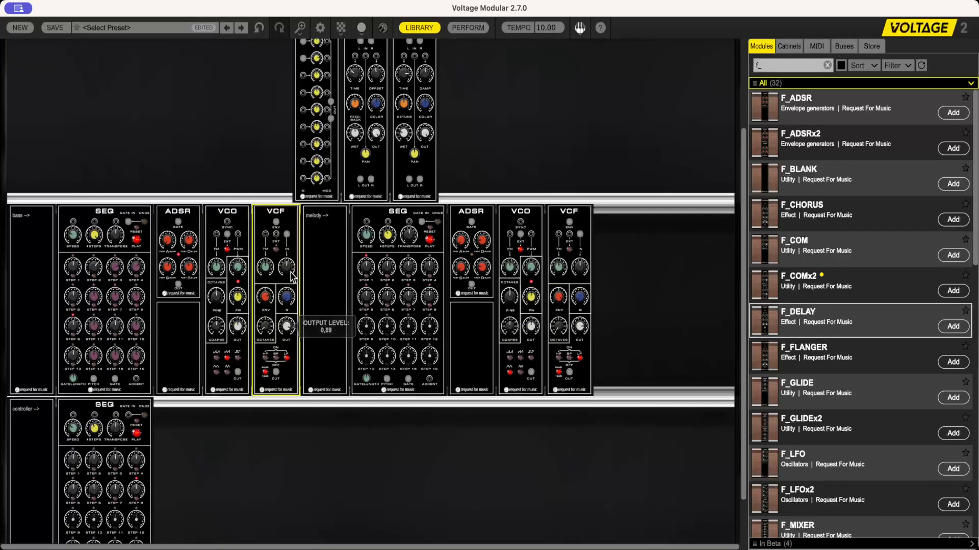
Reduce the REVERB's wet level slightly
{"action": "scroll", "coordinate": [425, 127], "scroll_direction": "up", "scroll_amount": 3}
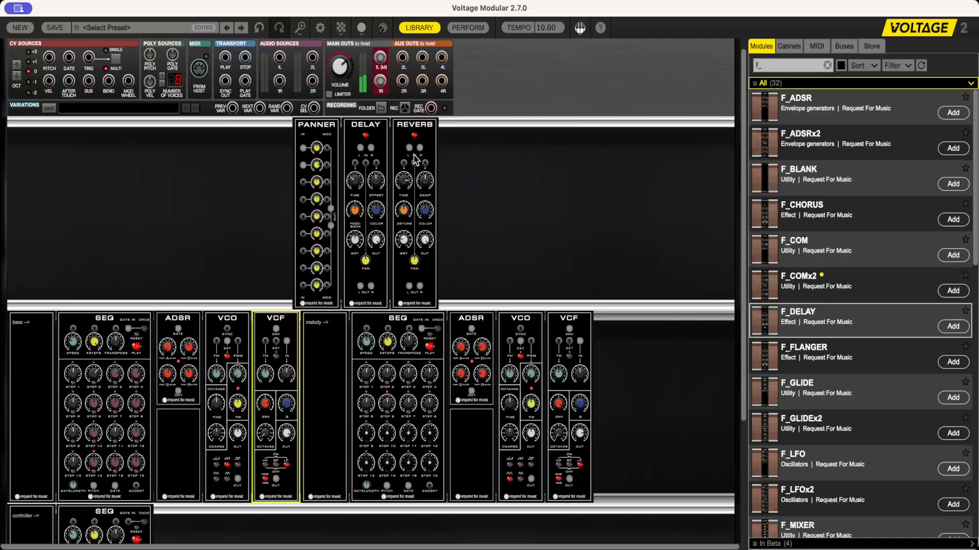
{"action": "scroll", "coordinate": [416, 160], "scroll_direction": "up", "scroll_amount": 5}
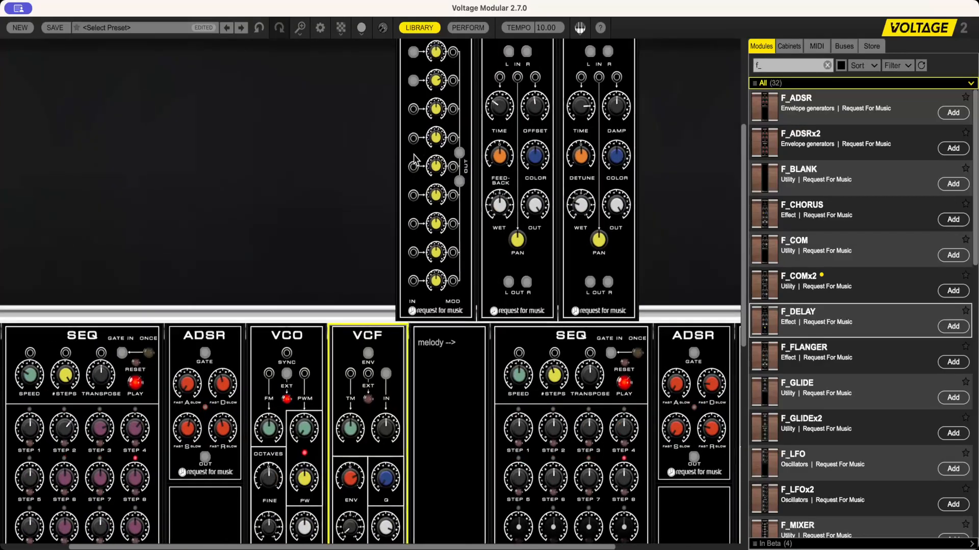
{"action": "left_click_drag", "start_coordinate": [586, 209], "coordinate": [585, 229]}
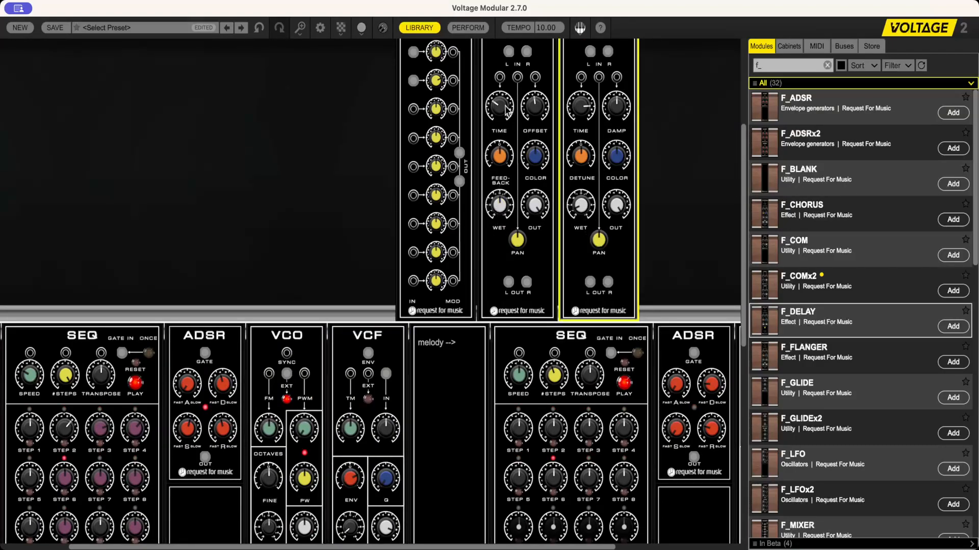
Set the DELAY's time to about 172.53 ms and lower its feedback and wet level
{"action": "left_click_drag", "start_coordinate": [504, 109], "coordinate": [503, 115]}
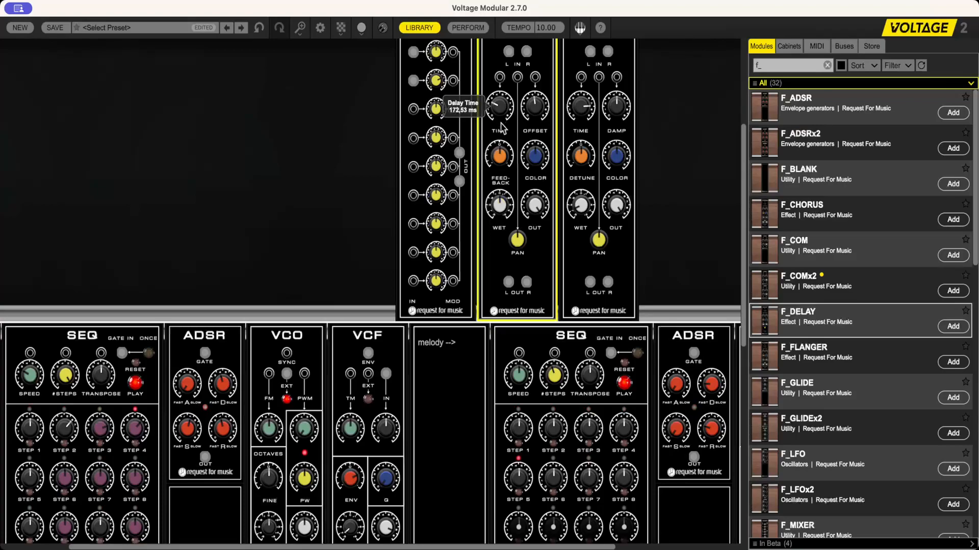
{"action": "left_click_drag", "start_coordinate": [504, 122], "coordinate": [504, 140]}
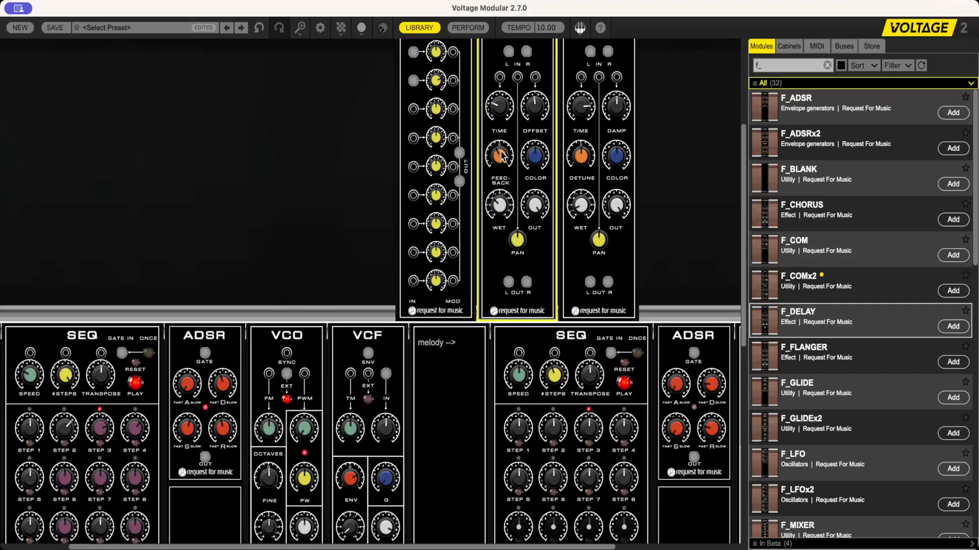
{"action": "left_click_drag", "start_coordinate": [503, 205], "coordinate": [505, 232]}
{"action": "left_click", "coordinate": [613, 159]}
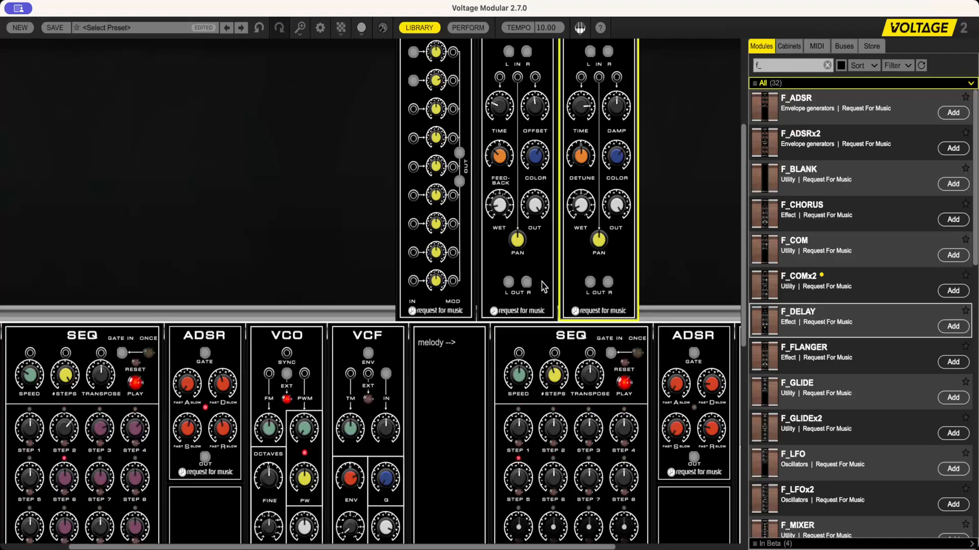
Raise the main outs volume
{"action": "scroll", "coordinate": [607, 193], "scroll_direction": "up", "scroll_amount": 3}
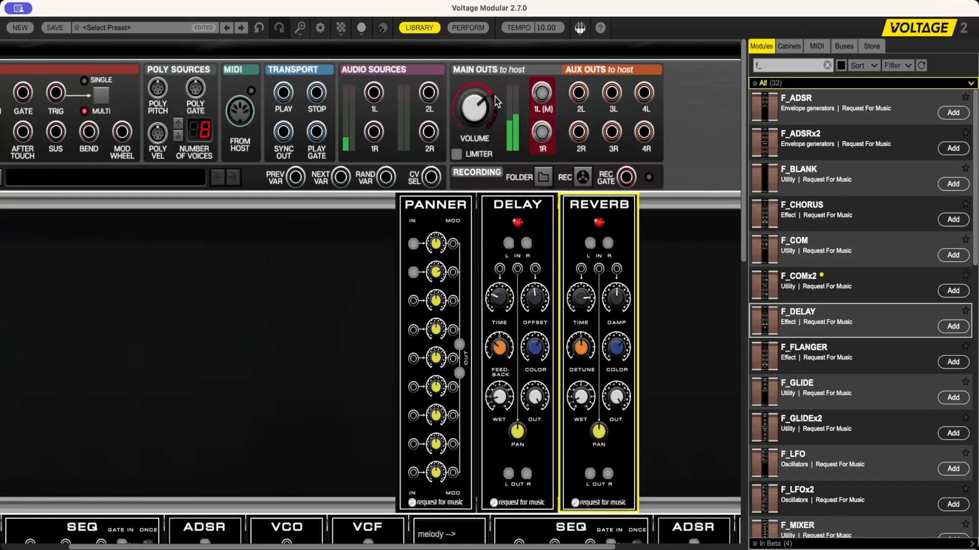
{"action": "left_click", "coordinate": [472, 97]}
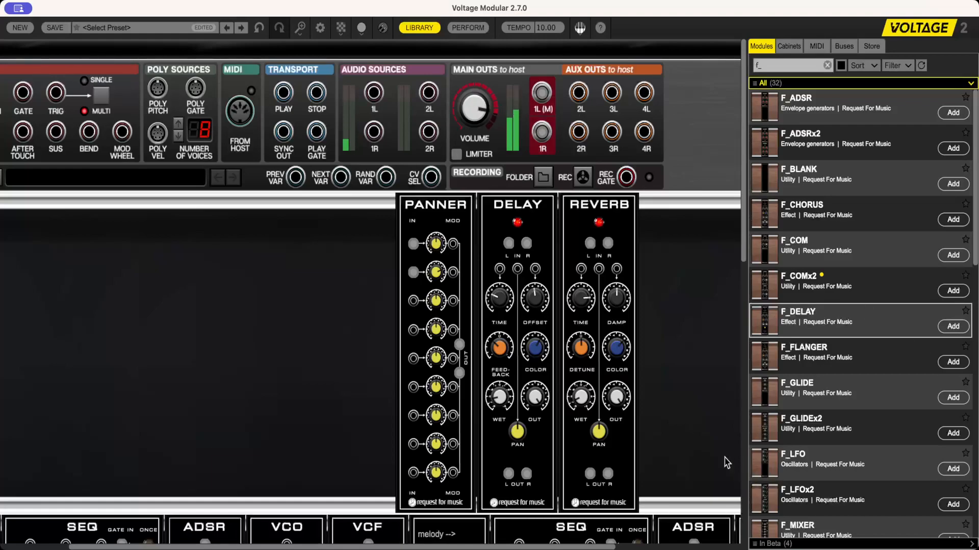
Set the melody VCO's coarse tune to 2
{"action": "scroll", "coordinate": [595, 398], "scroll_direction": "down", "scroll_amount": 2}
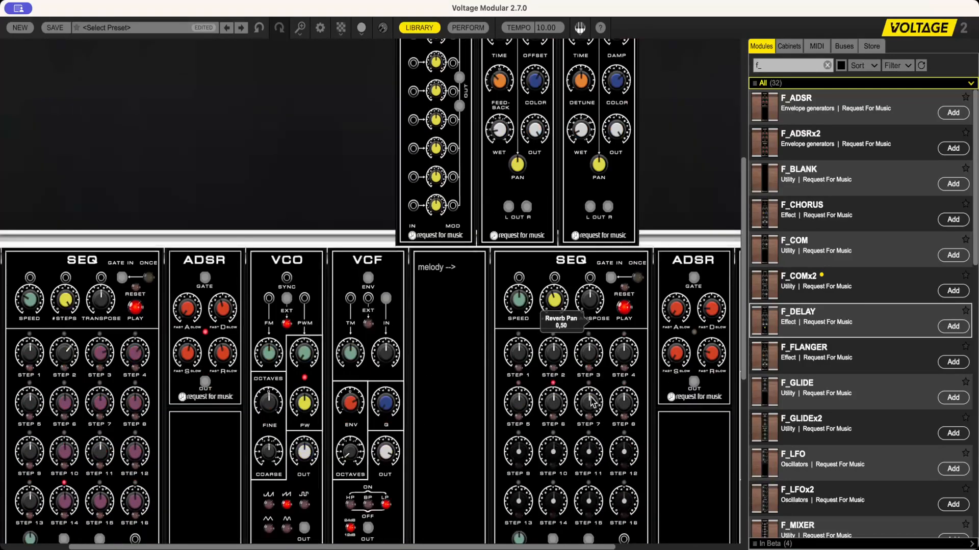
{"action": "scroll", "coordinate": [509, 403], "scroll_direction": "down", "scroll_amount": 1}
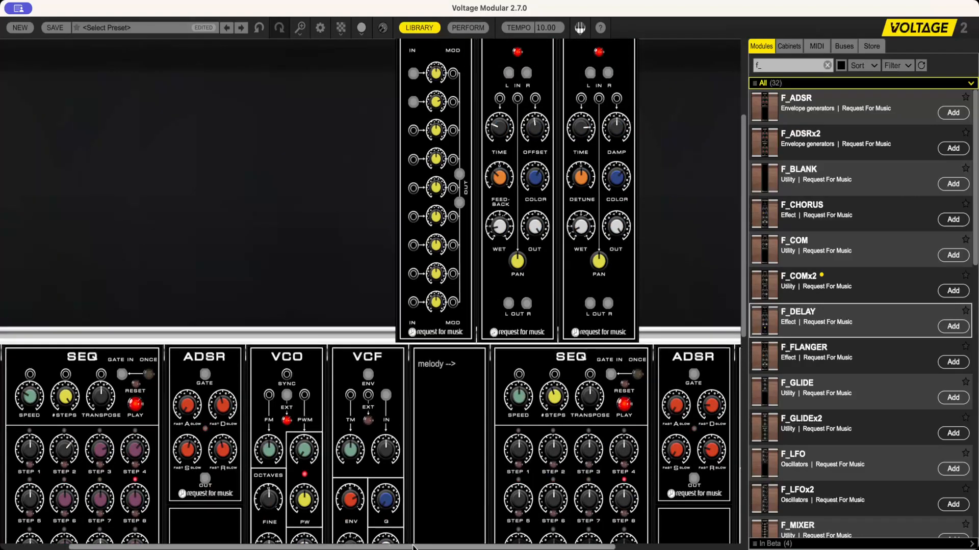
{"action": "left_click_drag", "start_coordinate": [414, 547], "coordinate": [539, 547]}
{"action": "scroll", "coordinate": [707, 451], "scroll_direction": "down", "scroll_amount": 2}
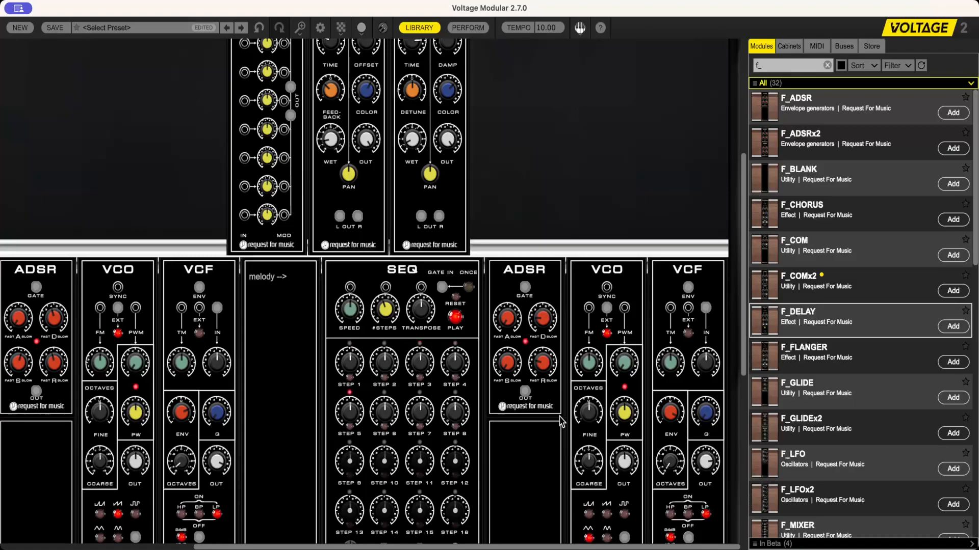
{"action": "left_click", "coordinate": [596, 413]}
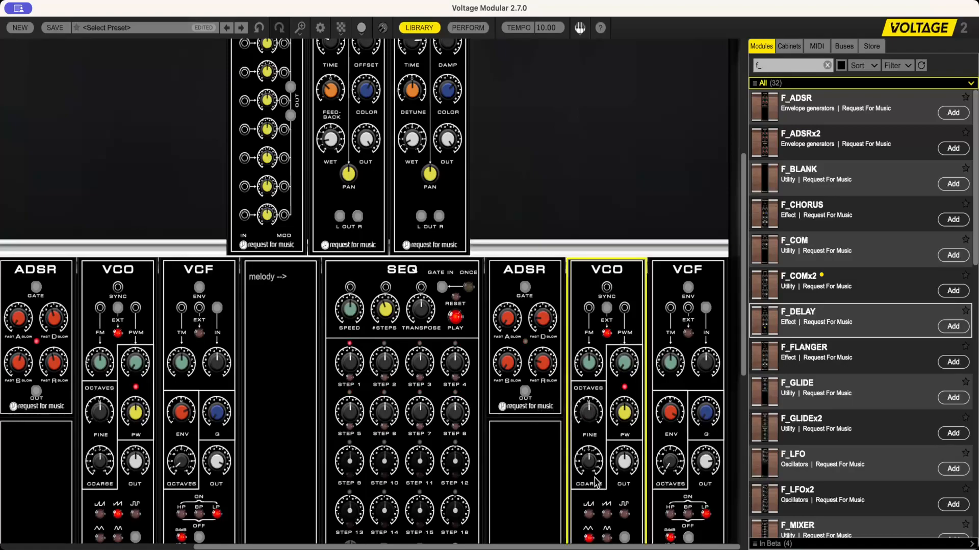
{"action": "mouse_move", "coordinate": [591, 470]}
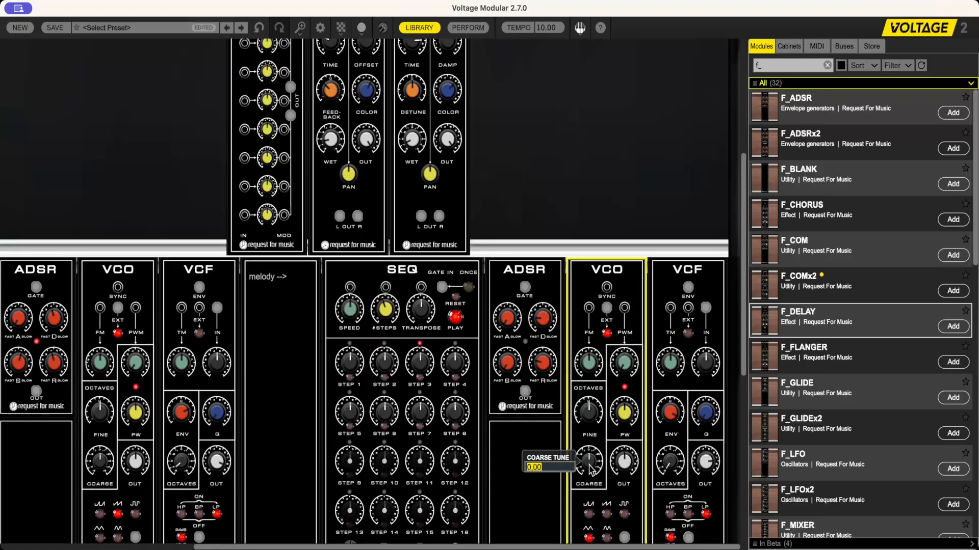
{"action": "type", "text": "2"}
{"action": "key", "text": "Return"}
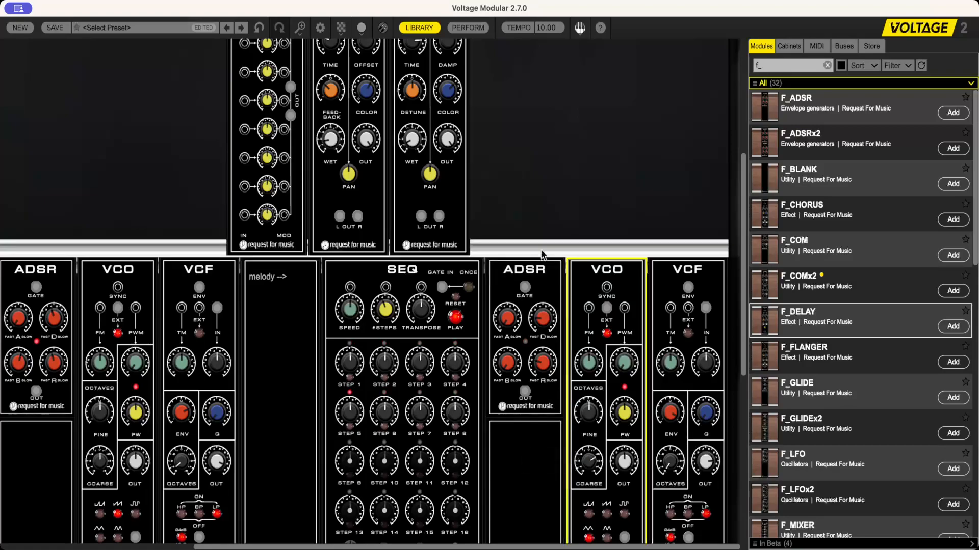
Set the melody ADSR's decay to about 97.11 and adjust its release
{"action": "left_click", "coordinate": [549, 316]}
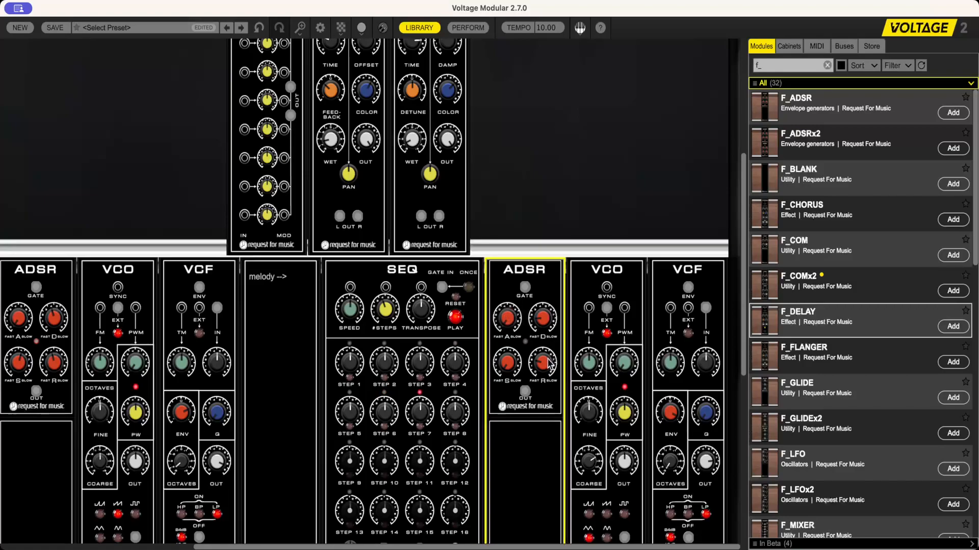
{"action": "mouse_move", "coordinate": [548, 371]}
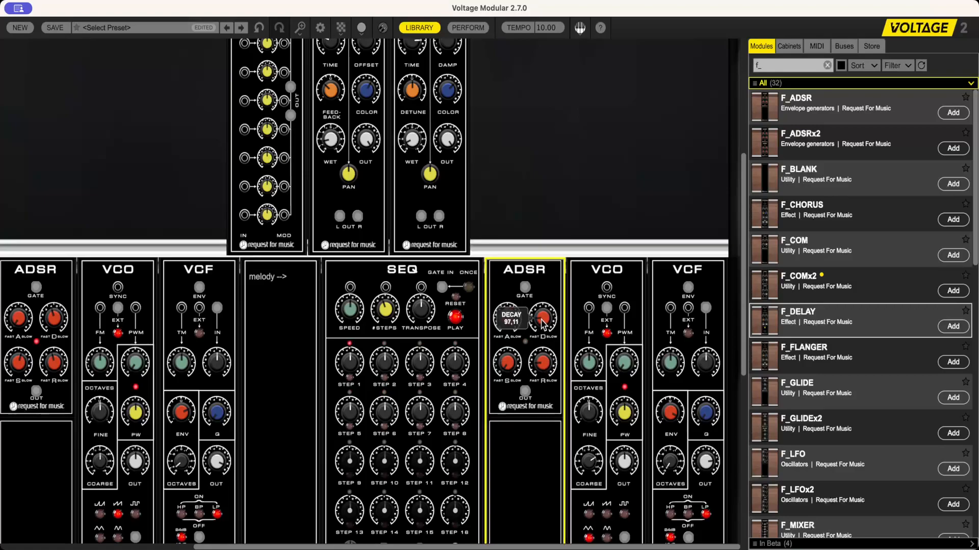
Raise step 2 of the melody SEQ and set steps 3 to 8 to about 8, 7, 10, 14, 11 and 7
{"action": "left_click", "coordinate": [389, 360]}
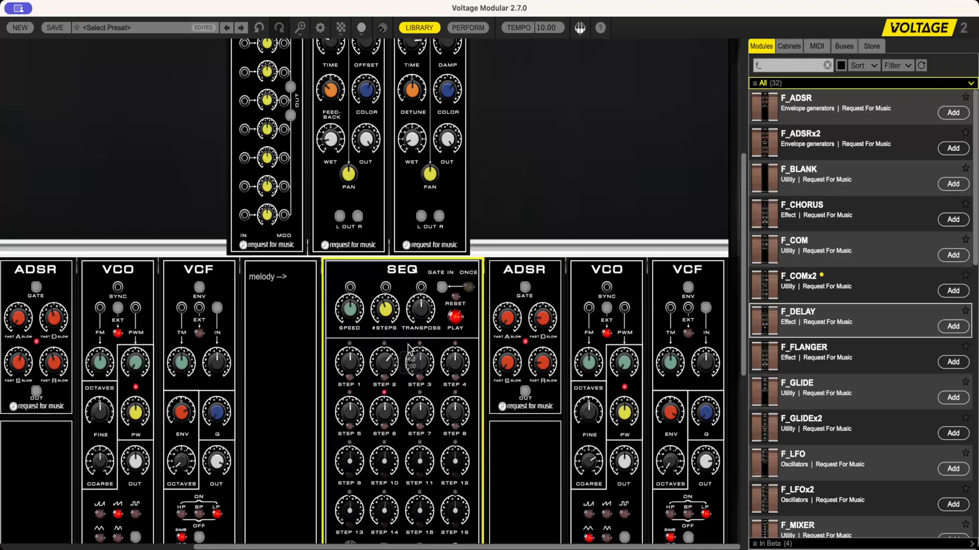
{"action": "left_click_drag", "start_coordinate": [419, 361], "coordinate": [426, 330]}
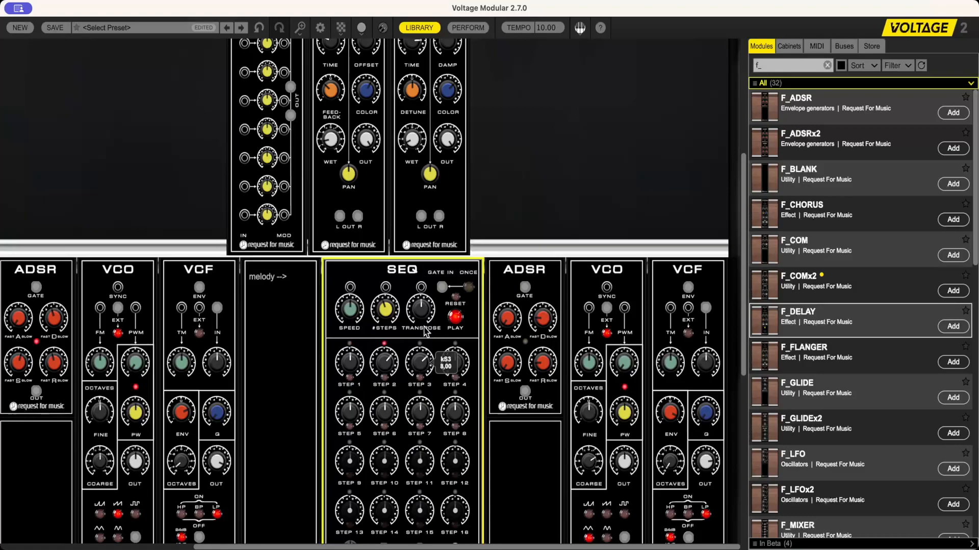
{"action": "left_click_drag", "start_coordinate": [460, 363], "coordinate": [464, 342]}
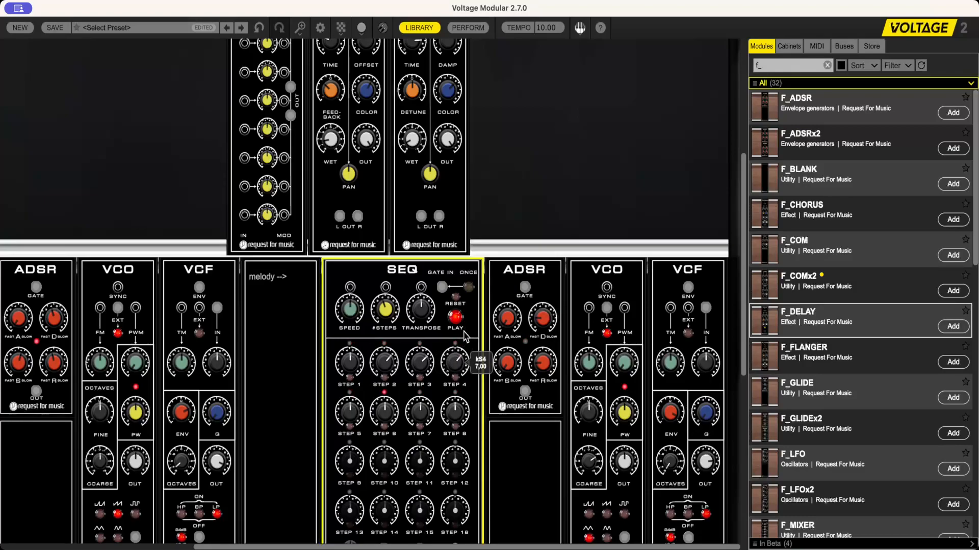
{"action": "left_click_drag", "start_coordinate": [350, 412], "coordinate": [373, 369]}
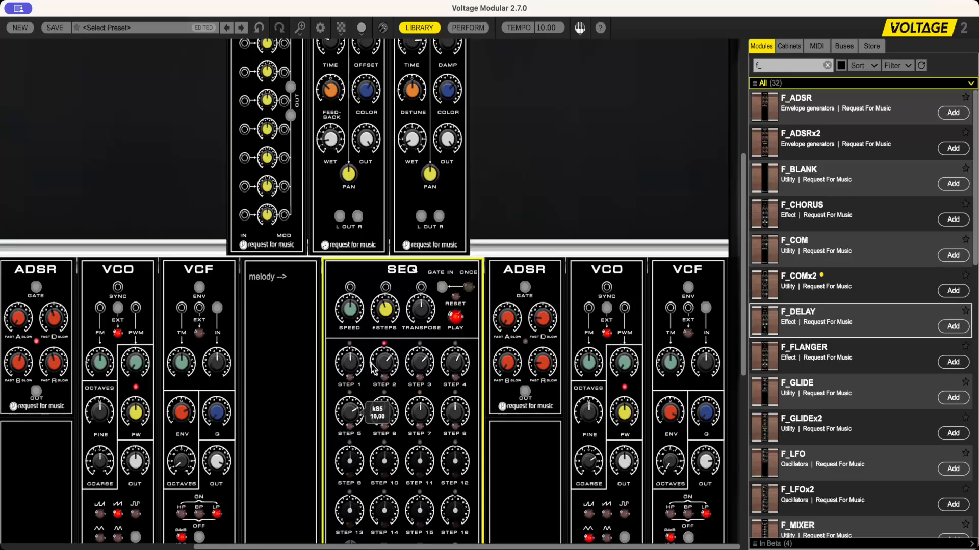
{"action": "left_click_drag", "start_coordinate": [384, 411], "coordinate": [415, 351]}
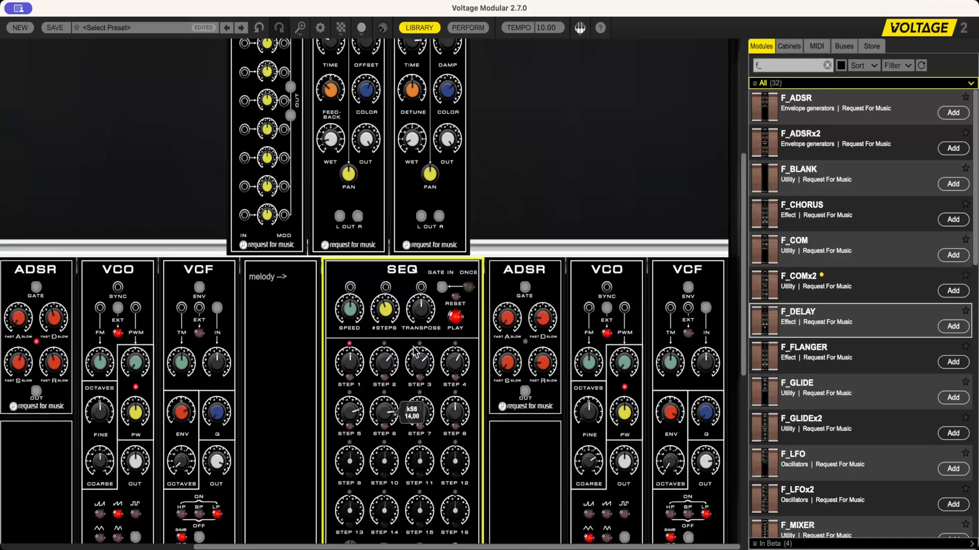
{"action": "left_click_drag", "start_coordinate": [427, 419], "coordinate": [442, 371]}
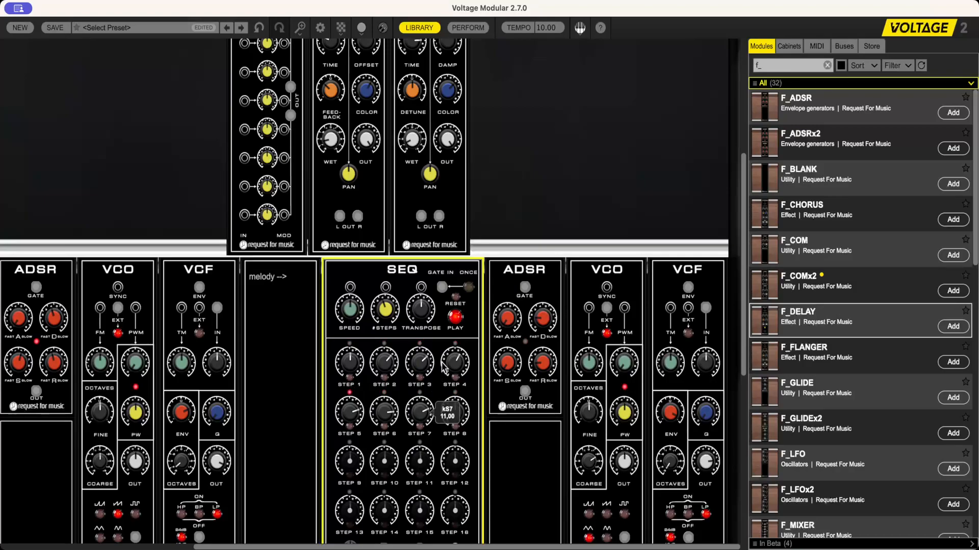
{"action": "left_click_drag", "start_coordinate": [453, 411], "coordinate": [473, 374]}
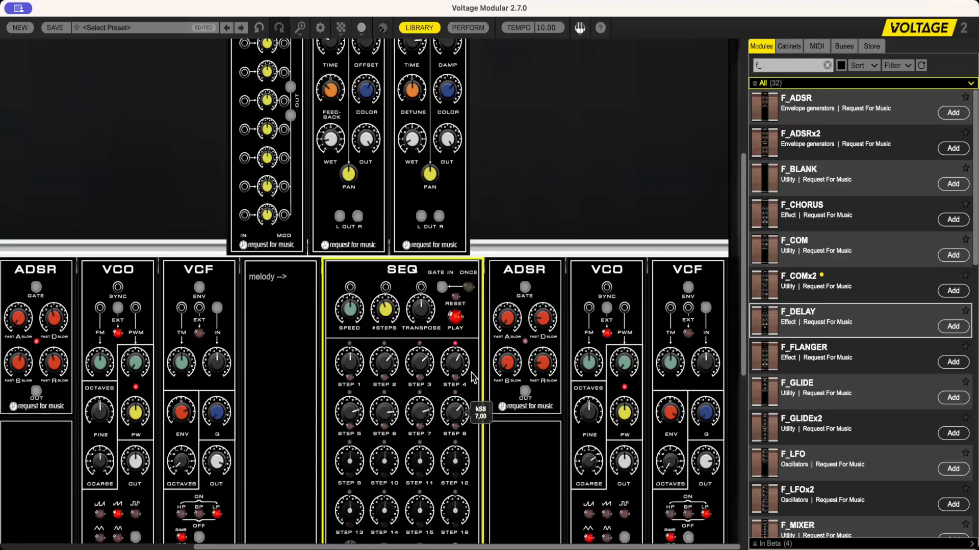
Fine-tune the release of the melody ADSR
{"action": "left_click_drag", "start_coordinate": [543, 365], "coordinate": [543, 367]}
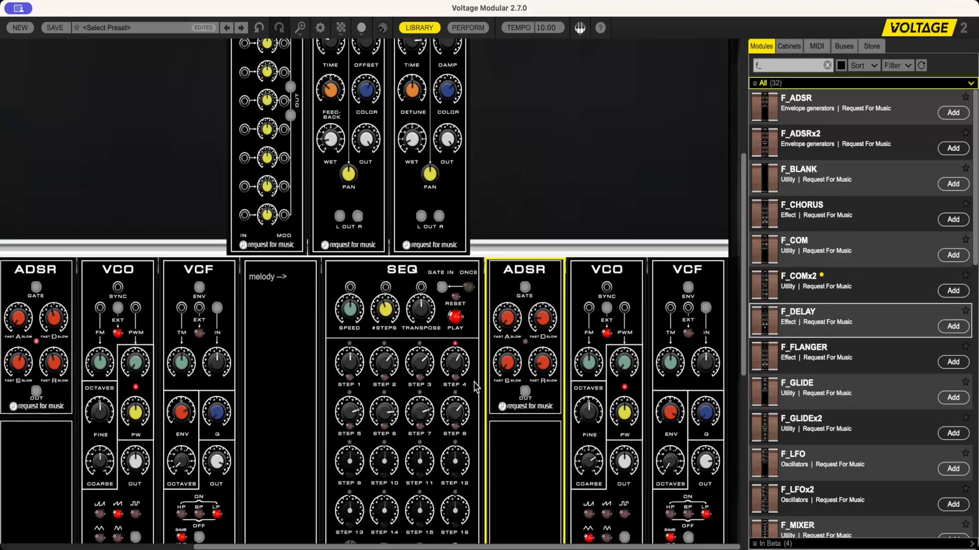
Enable once mode on the melody SEQ
{"action": "scroll", "coordinate": [474, 407], "scroll_direction": "down", "scroll_amount": 5}
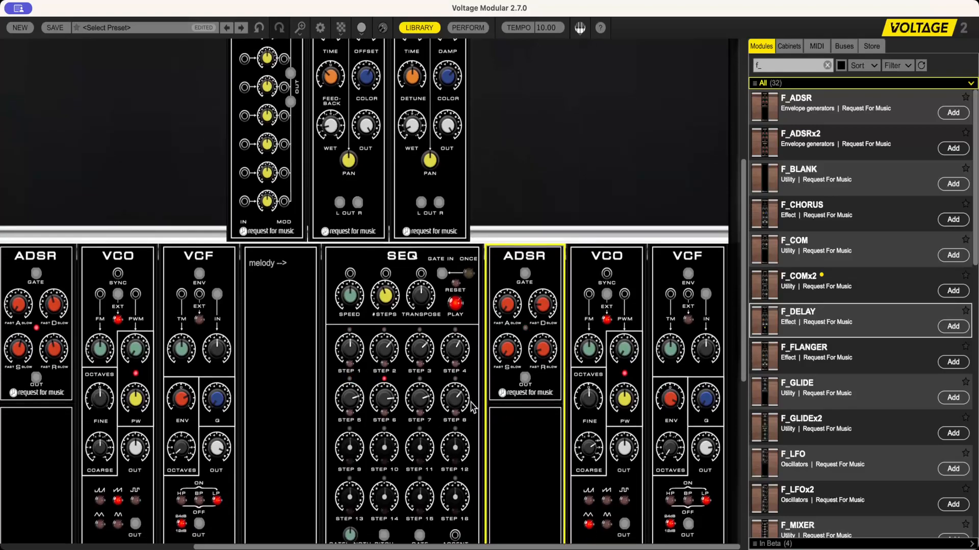
{"action": "scroll", "coordinate": [470, 407], "scroll_direction": "up", "scroll_amount": 2}
{"action": "scroll", "coordinate": [470, 408], "scroll_direction": "down", "scroll_amount": 5}
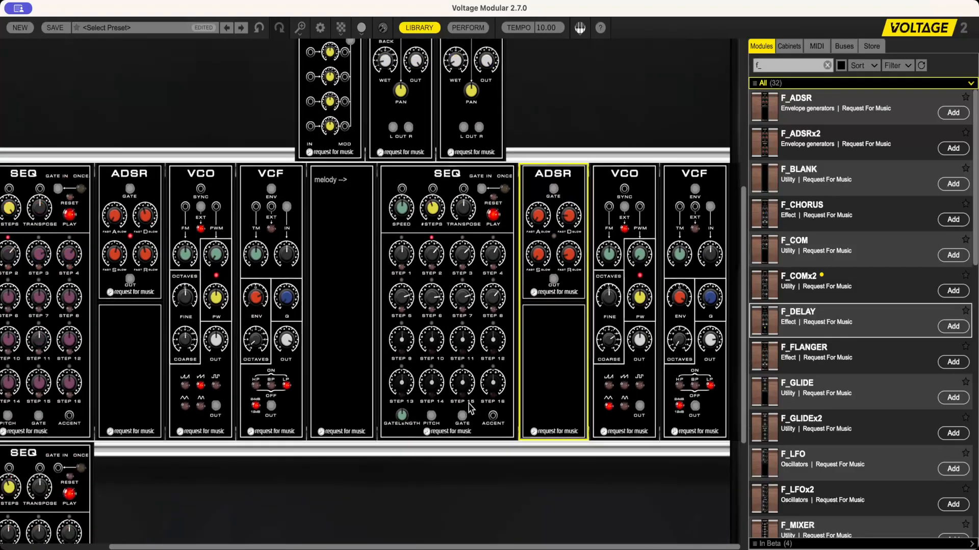
{"action": "scroll", "coordinate": [470, 408], "scroll_direction": "down", "scroll_amount": 2}
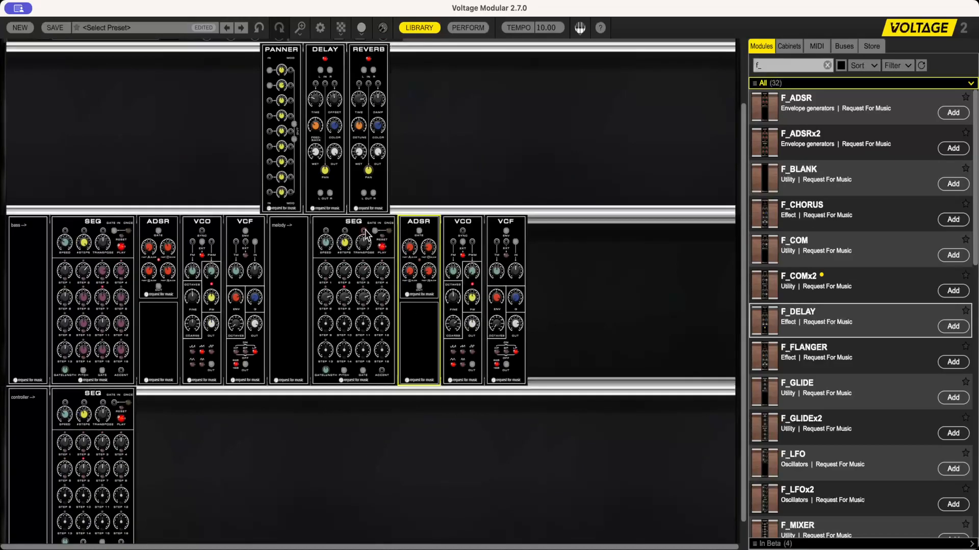
{"action": "scroll", "coordinate": [366, 233], "scroll_direction": "down", "scroll_amount": 2}
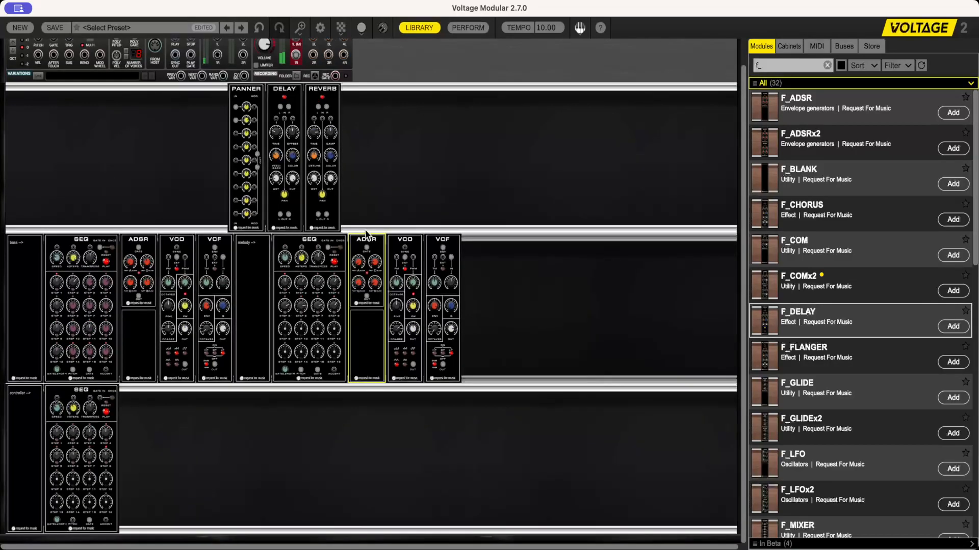
{"action": "scroll", "coordinate": [366, 232], "scroll_direction": "up", "scroll_amount": 1}
{"action": "scroll", "coordinate": [366, 234], "scroll_direction": "up", "scroll_amount": 3}
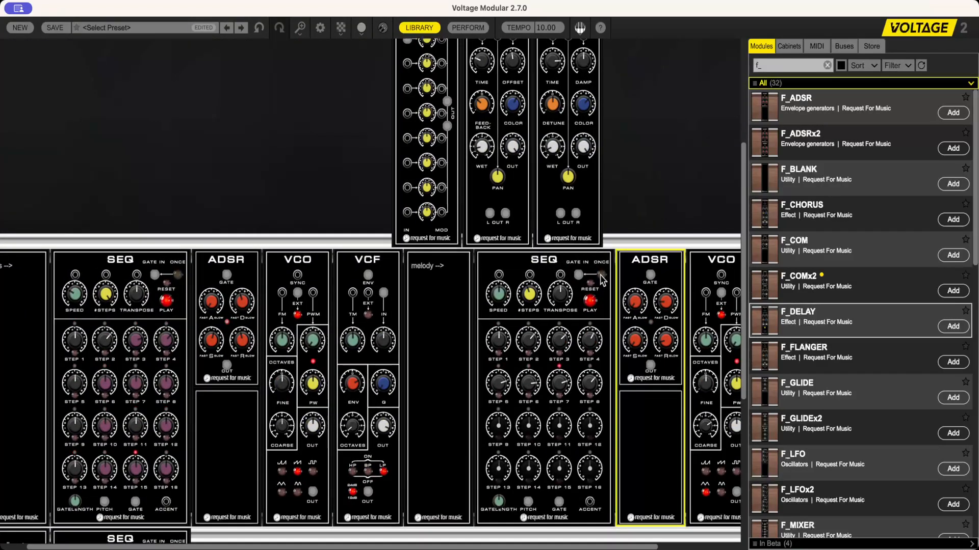
{"action": "left_click", "coordinate": [600, 275]}
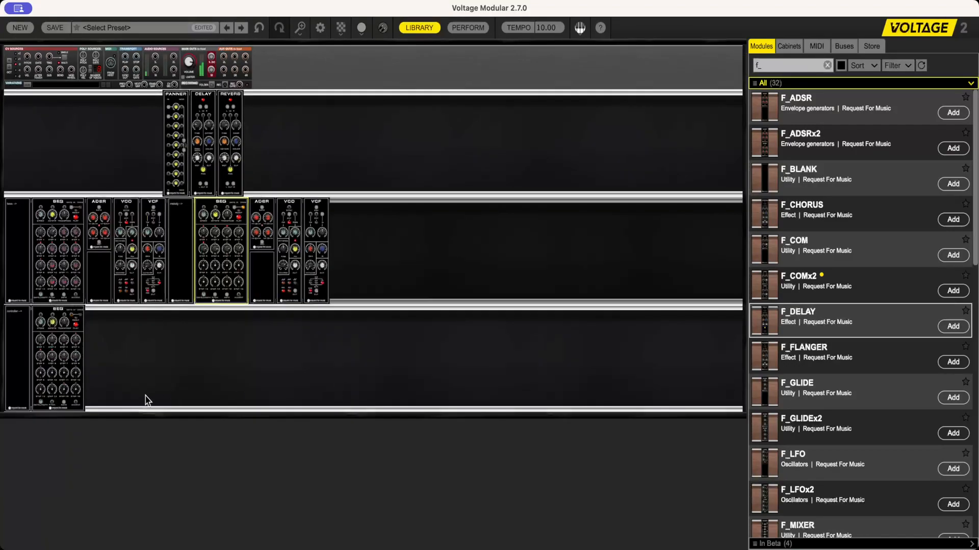
Turn on the accent for step 1 of the controller SEQ and patch its accent output to the melody SEQ's gate input
{"action": "key", "text": "super+equal"}
{"action": "scroll", "coordinate": [78, 415], "scroll_direction": "down", "scroll_amount": 5}
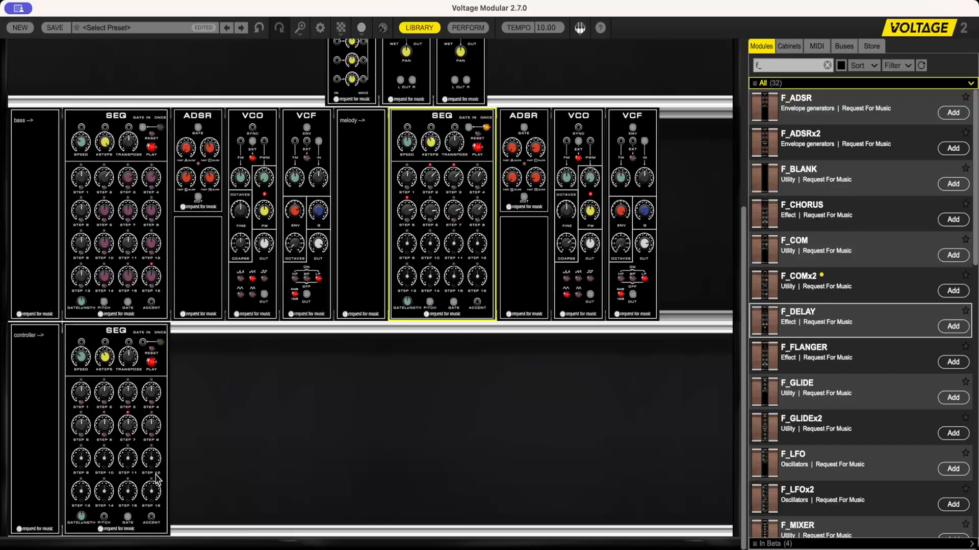
{"action": "left_click", "coordinate": [82, 408]}
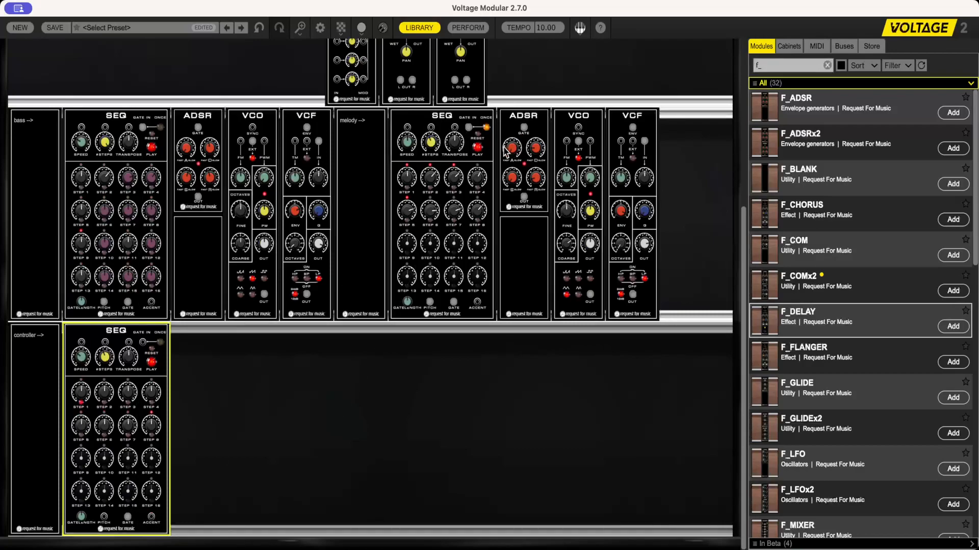
{"action": "left_click_drag", "start_coordinate": [468, 128], "coordinate": [152, 517]}
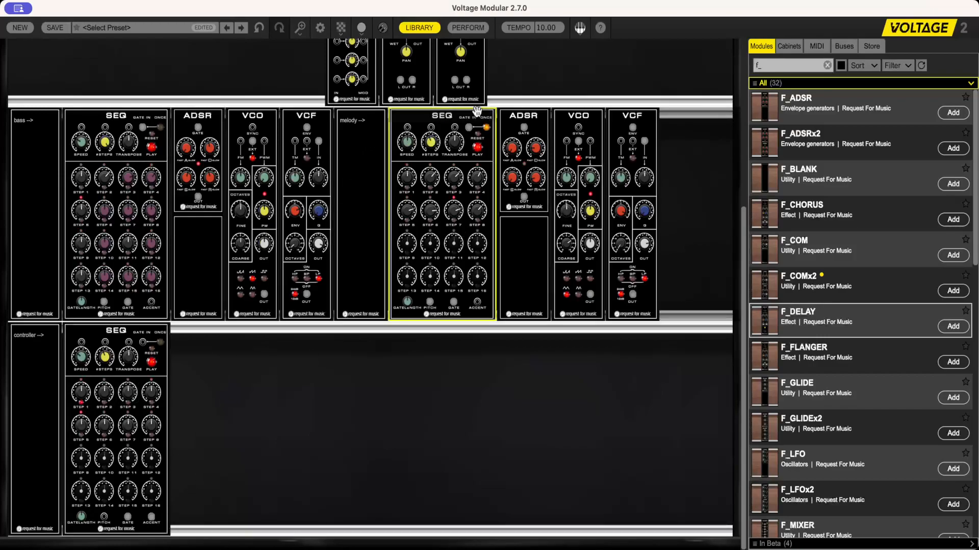
Stop the controller SEQ and reset the bass and melody SEQs
{"action": "left_click", "coordinate": [151, 363]}
{"action": "left_click", "coordinate": [150, 146]}
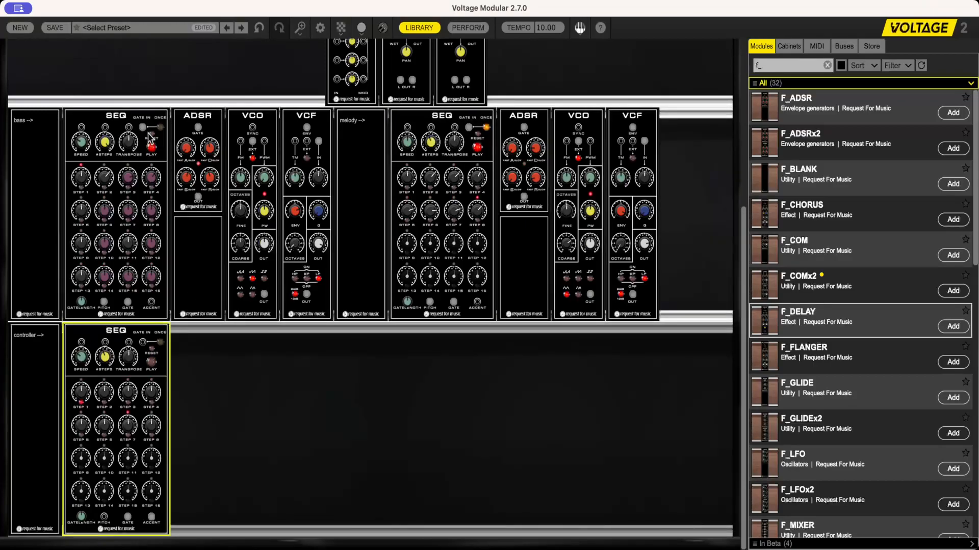
{"action": "left_click", "coordinate": [478, 138]}
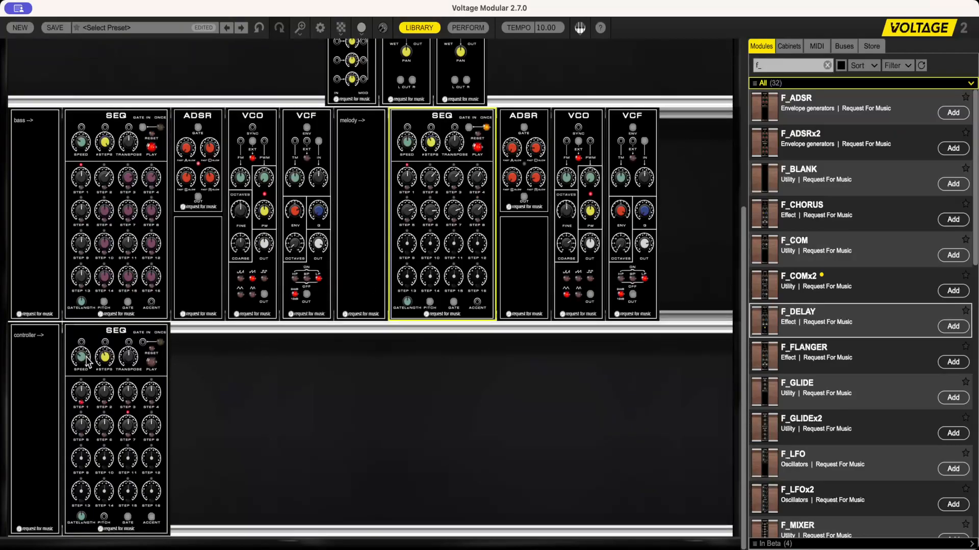
Set the controller SEQ's tempo to 60 and the melody SEQ's tempo to 120
{"action": "mouse_move", "coordinate": [84, 363]}
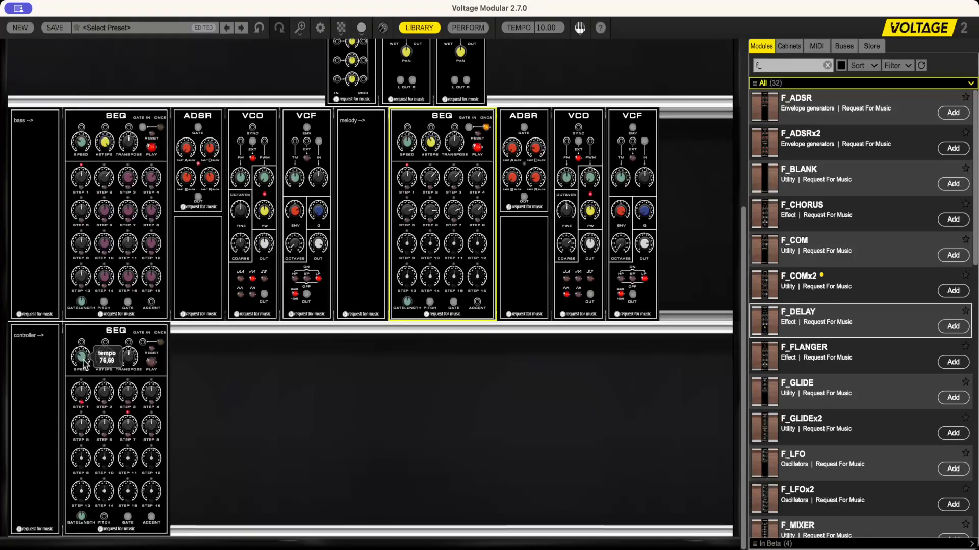
{"action": "double_click", "coordinate": [85, 363]}
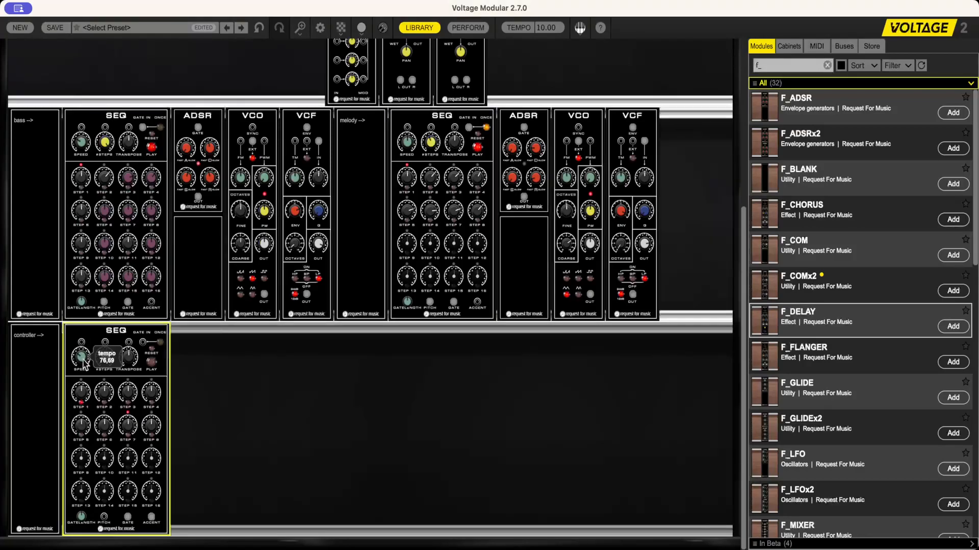
{"action": "type", "text": "60"}
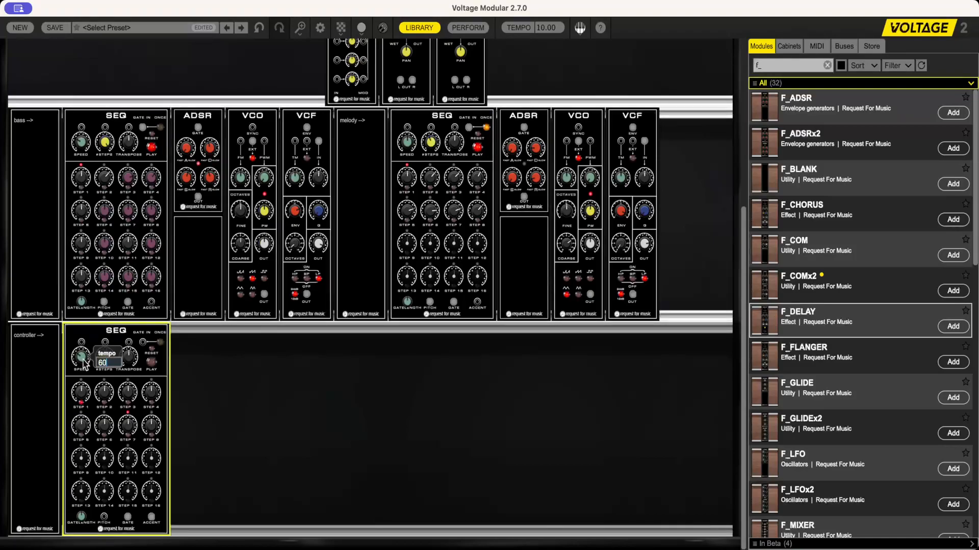
{"action": "key", "text": "Return"}
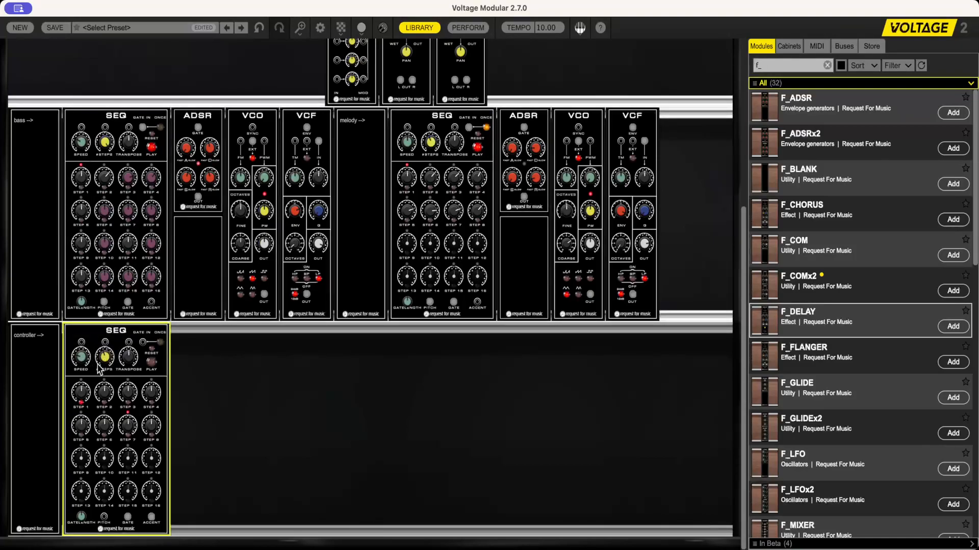
{"action": "left_click", "coordinate": [409, 146]}
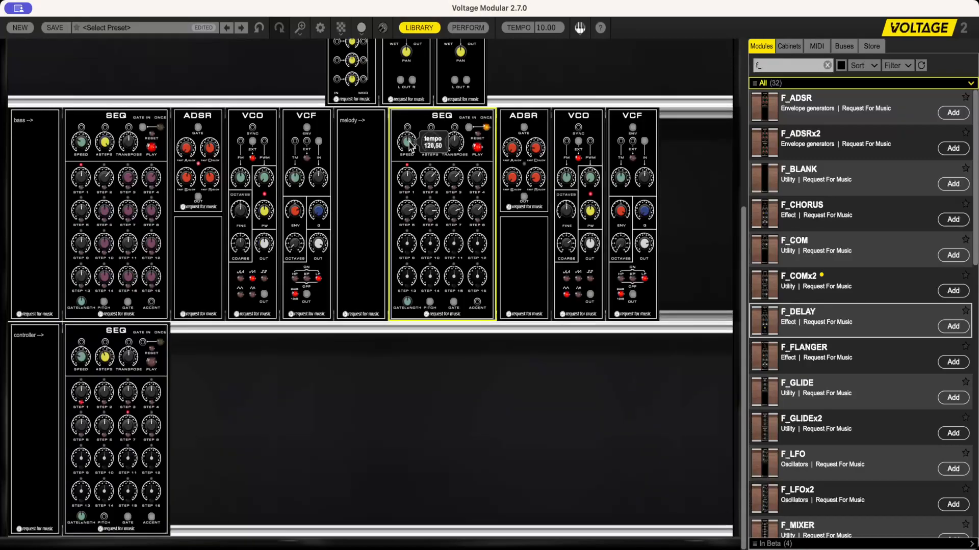
{"action": "type", "text": "120"}
{"action": "key", "text": "Return"}
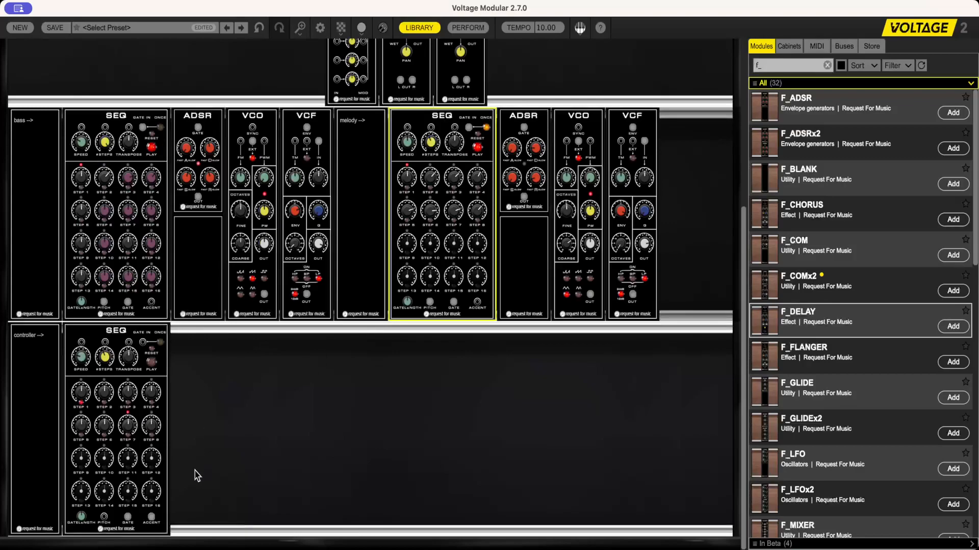
Reset the controller, bass and melody SEQs and start the controller SEQ playing
{"action": "mouse_move", "coordinate": [154, 519]}
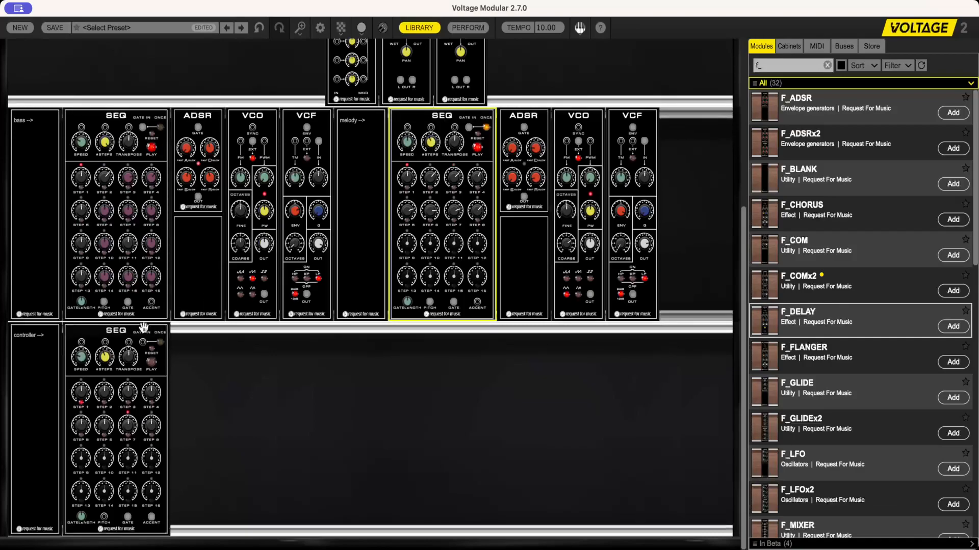
{"action": "left_click", "coordinate": [152, 351]}
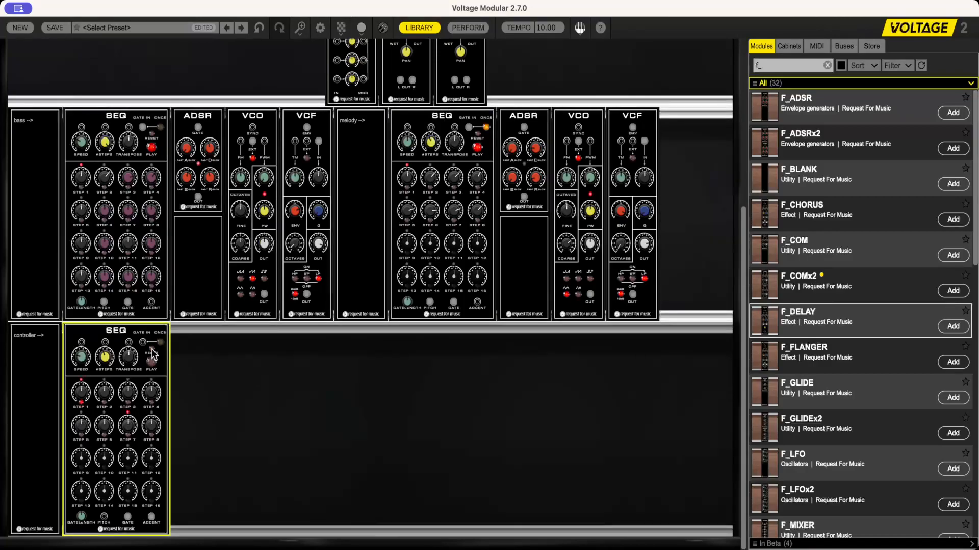
{"action": "left_click", "coordinate": [154, 139]}
{"action": "left_click", "coordinate": [479, 137]}
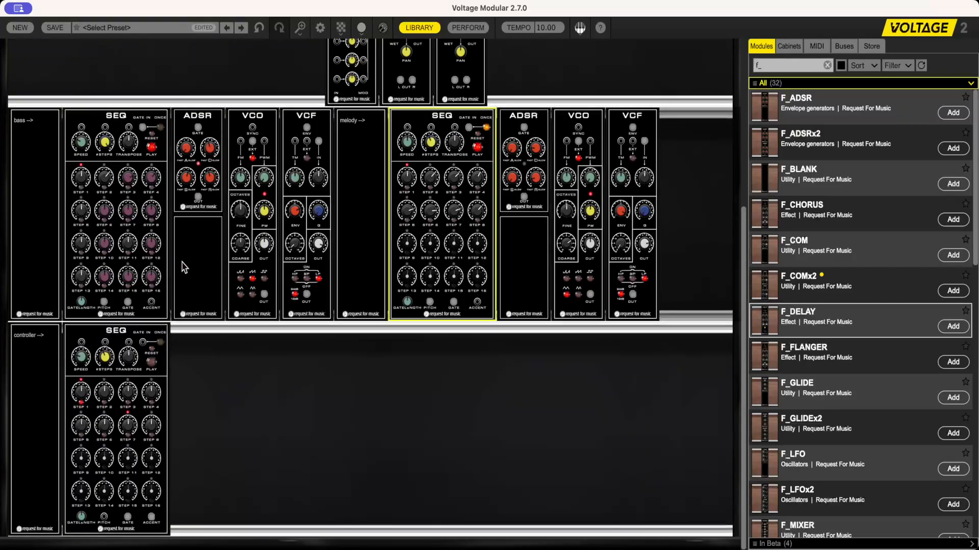
{"action": "left_click", "coordinate": [151, 363]}
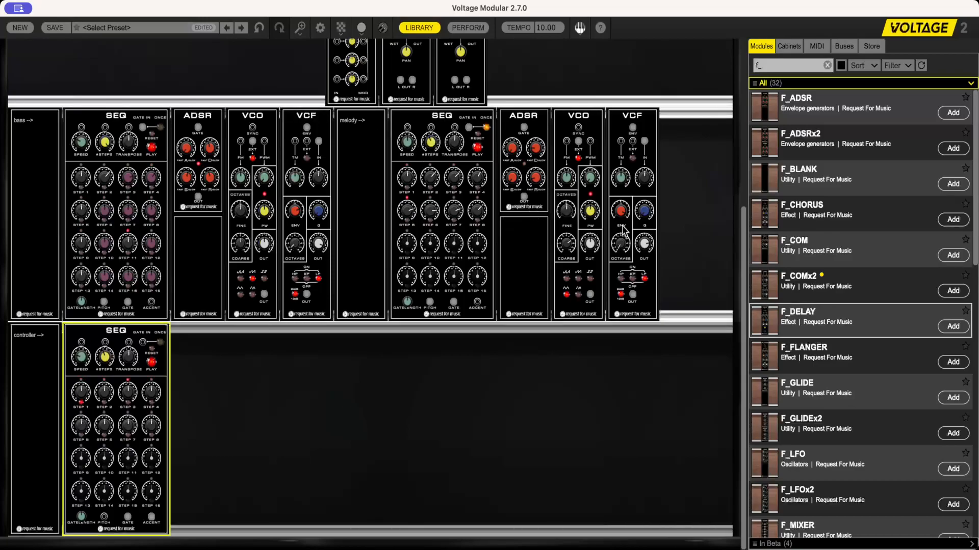
Switch the melody VCO to the pulse waveform with a pulse width of about 0.39 and set the melody VCF's output level to about 0.54
{"action": "left_click_drag", "start_coordinate": [618, 217], "coordinate": [649, 177]}
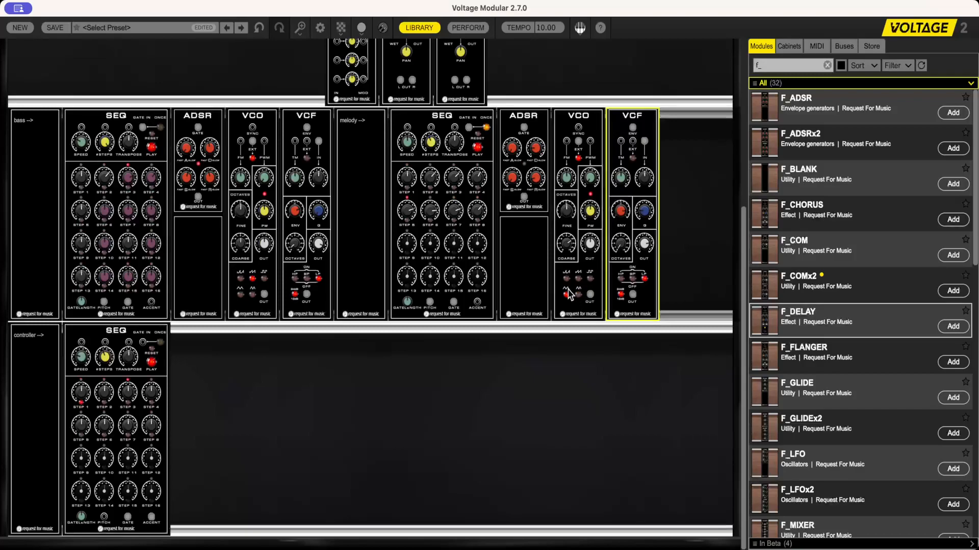
{"action": "left_click", "coordinate": [590, 278]}
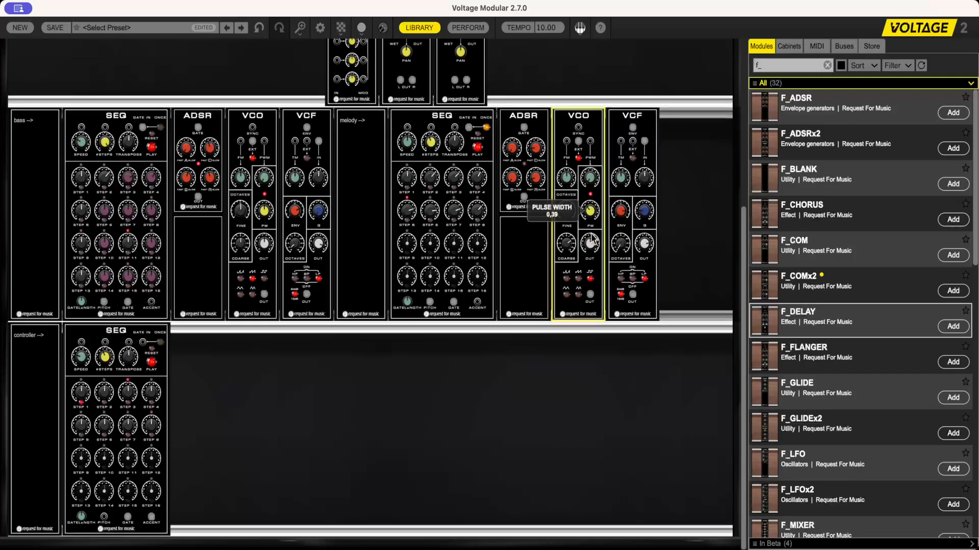
{"action": "left_click", "coordinate": [641, 216]}
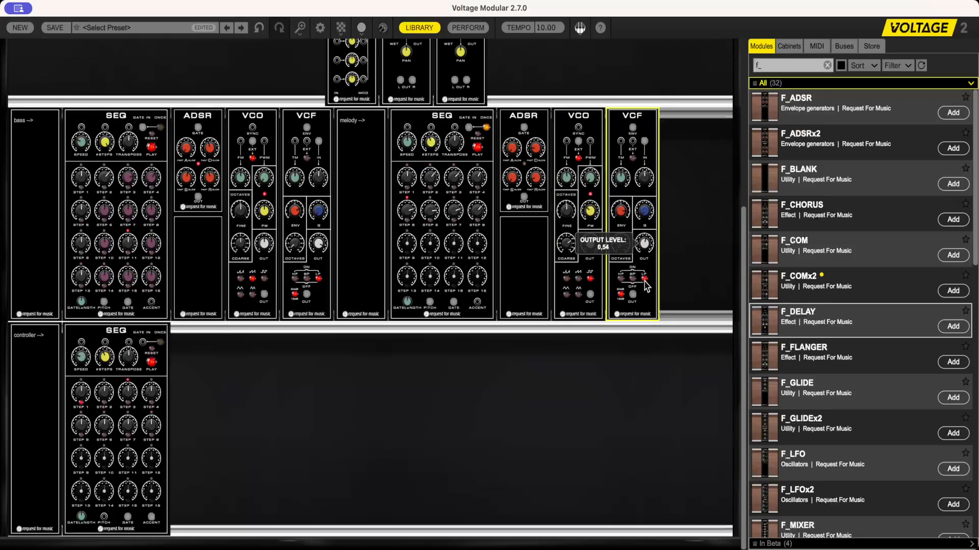
Set the melody ADSR's decay to about 478.18 and the melody VCF's envelope amount to about 0.09
{"action": "left_click", "coordinate": [534, 148]}
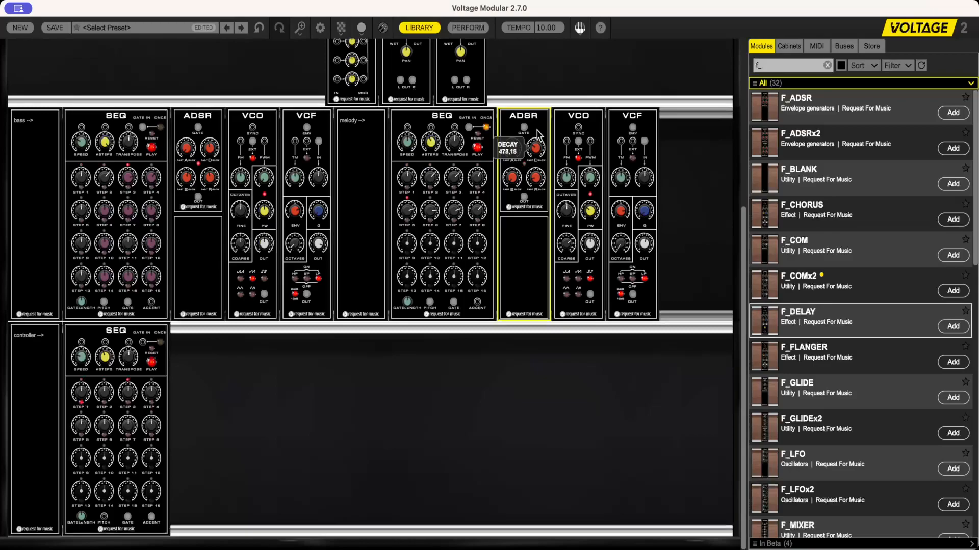
{"action": "mouse_move", "coordinate": [518, 147]}
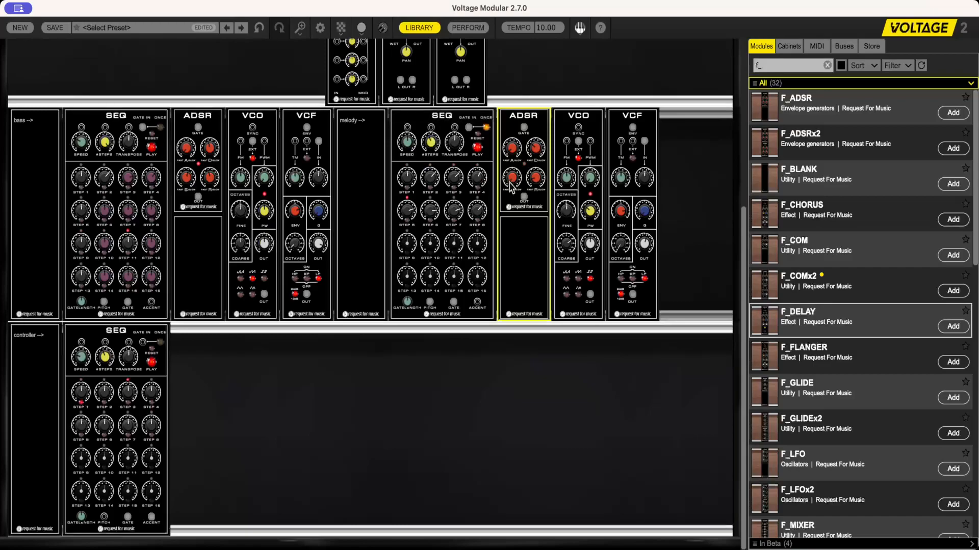
{"action": "left_click", "coordinate": [620, 216]}
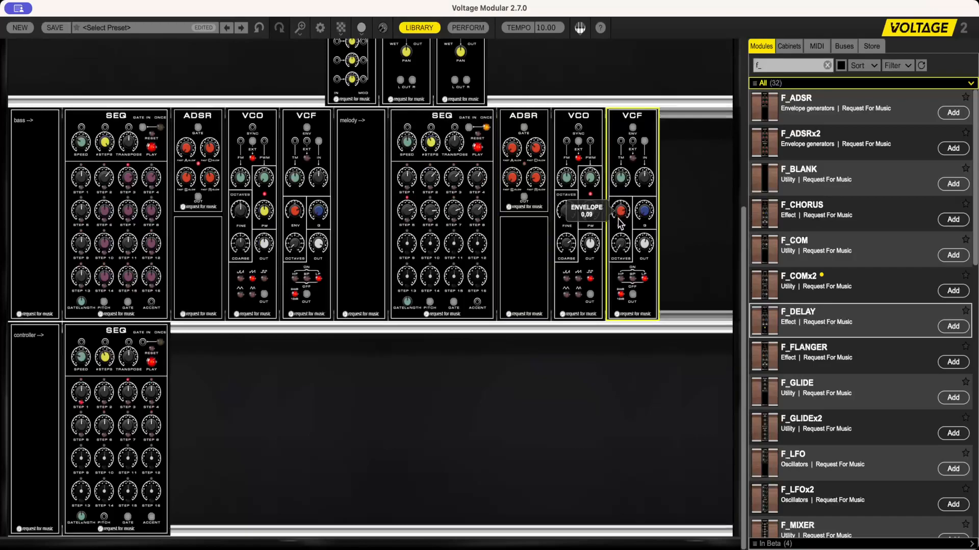
Set the melody VCO's coarse tune to 3
{"action": "left_click", "coordinate": [562, 246]}
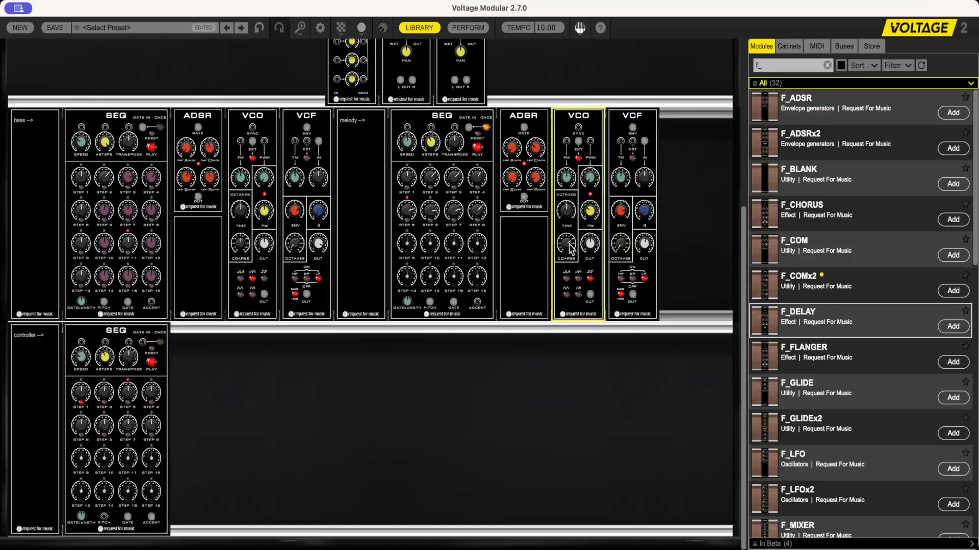
{"action": "mouse_move", "coordinate": [570, 248]}
{"action": "type", "text": "3"}
{"action": "key", "text": "Return"}
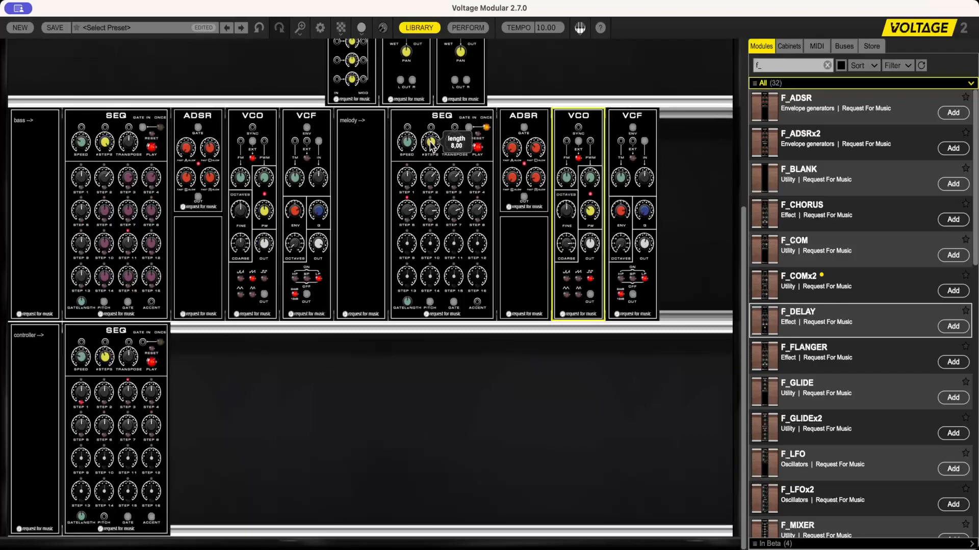
Extend the melody SEQ beyond eight steps and mute unwanted ones, including steps 9, 12, 14, 15 and 16
{"action": "left_click", "coordinate": [432, 145]}
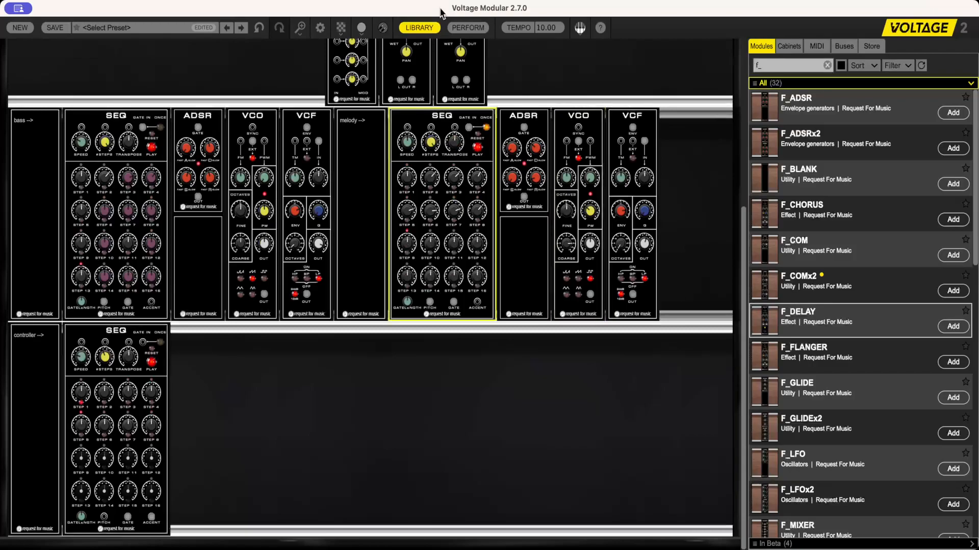
{"action": "left_click", "coordinate": [409, 248]}
{"action": "left_click", "coordinate": [454, 247]}
{"action": "left_click", "coordinate": [409, 276]}
{"action": "left_click", "coordinate": [430, 276]}
{"action": "left_click", "coordinate": [453, 276]}
{"action": "left_click", "coordinate": [477, 276]}
{"action": "left_click", "coordinate": [475, 247]}
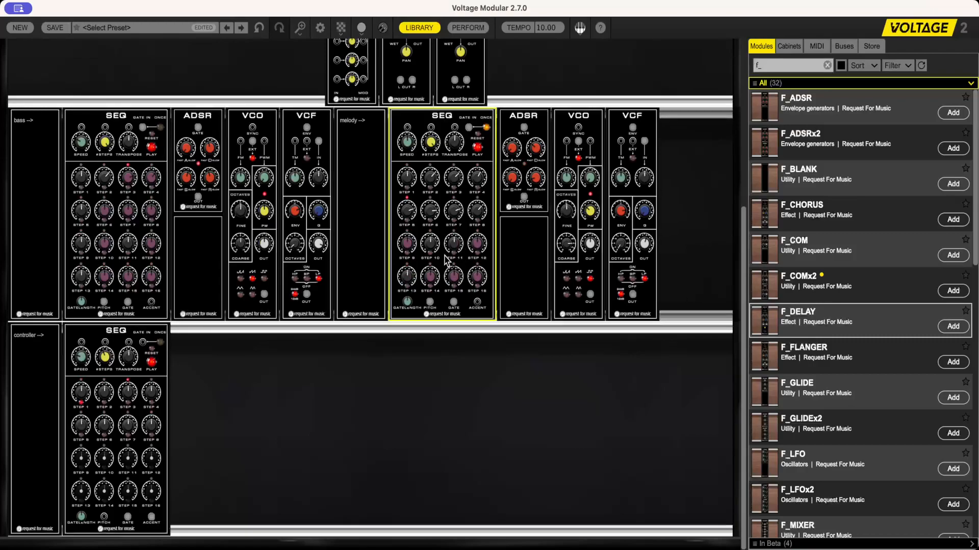
Enter a new pitch for step 11 of the melody SEQ and set step 13 to 12
{"action": "mouse_move", "coordinate": [457, 249]}
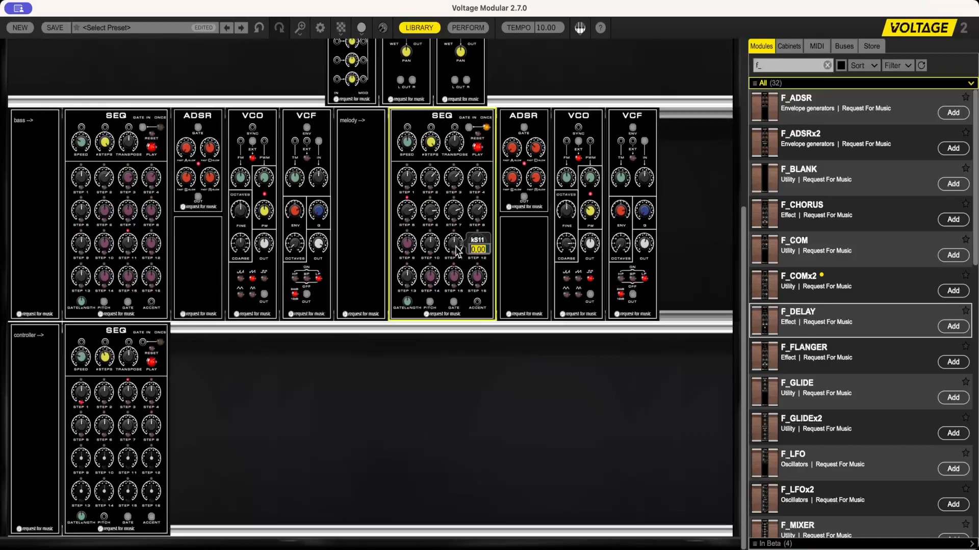
{"action": "key", "text": "Return"}
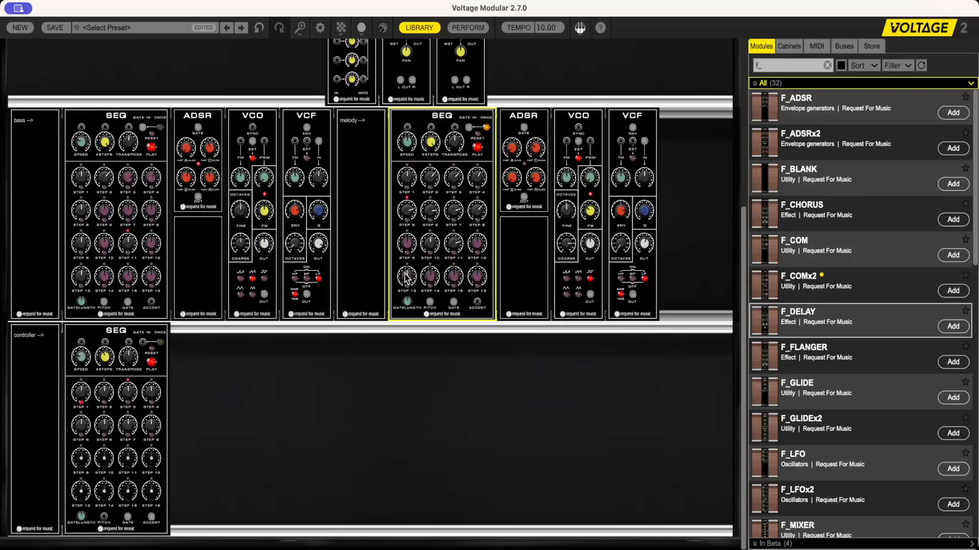
{"action": "mouse_move", "coordinate": [407, 275]}
{"action": "type", "text": "12"}
{"action": "key", "text": "Return"}
Set the melody ADSR's decay to about 342.31, fine-tune its attack and readjust the melody VCF's output level
{"action": "left_click", "coordinate": [542, 157]}
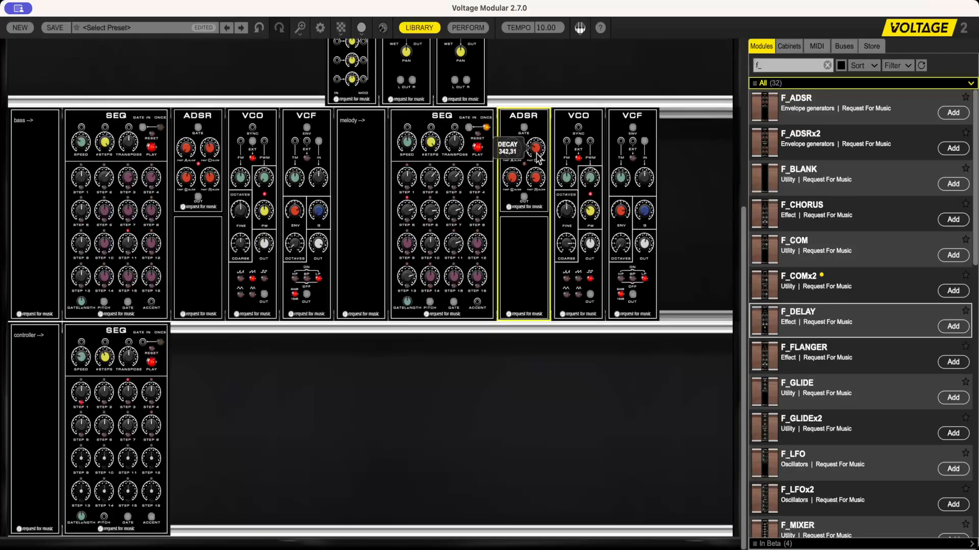
{"action": "left_click_drag", "start_coordinate": [513, 151], "coordinate": [515, 143]}
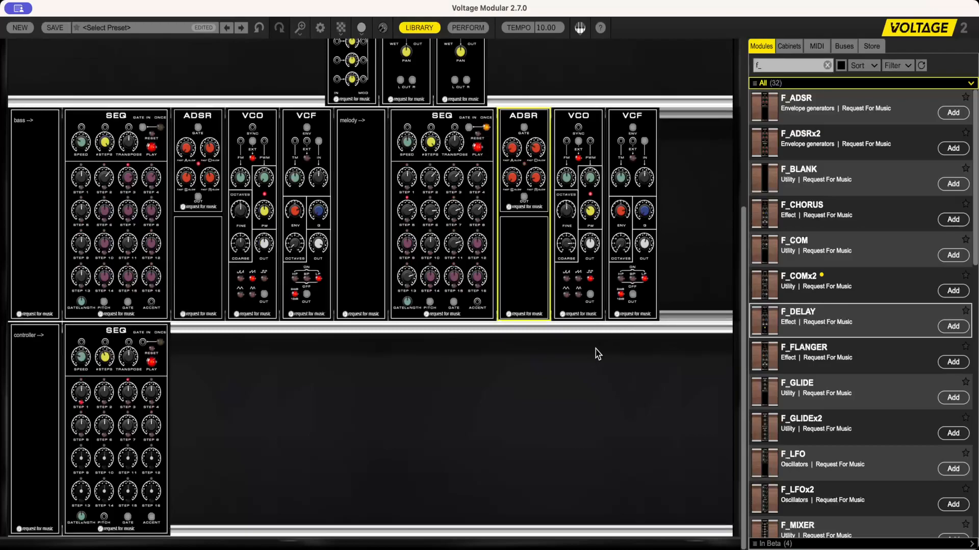
{"action": "left_click", "coordinate": [646, 248]}
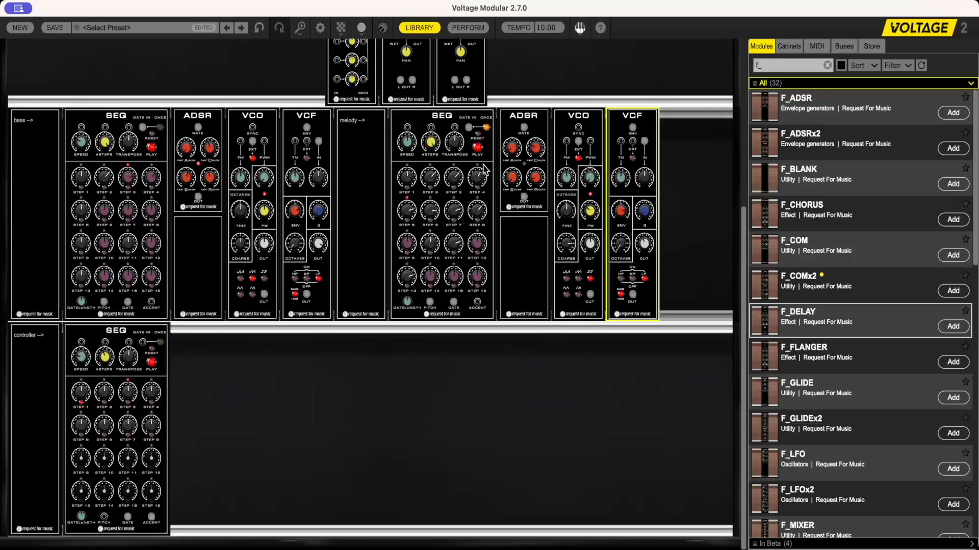
Select the panner, delay and reverb modules together and shift them slightly to the right in their rack row
{"action": "scroll", "coordinate": [492, 162], "scroll_direction": "up", "scroll_amount": 5}
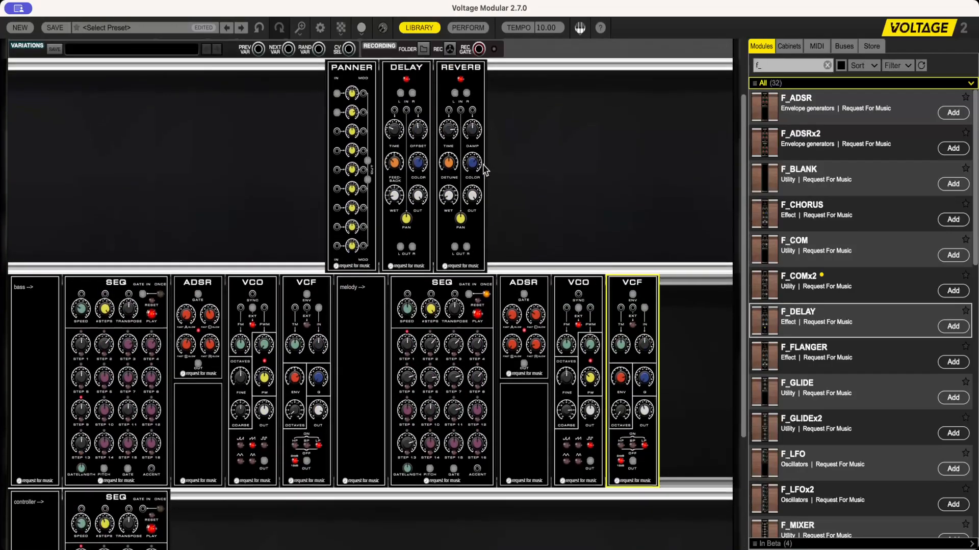
{"action": "scroll", "coordinate": [484, 170], "scroll_direction": "up", "scroll_amount": 1}
{"action": "left_click_drag", "start_coordinate": [302, 160], "coordinate": [497, 240]}
{"action": "left_click_drag", "start_coordinate": [460, 93], "coordinate": [470, 89]}
{"action": "left_click", "coordinate": [312, 255]}
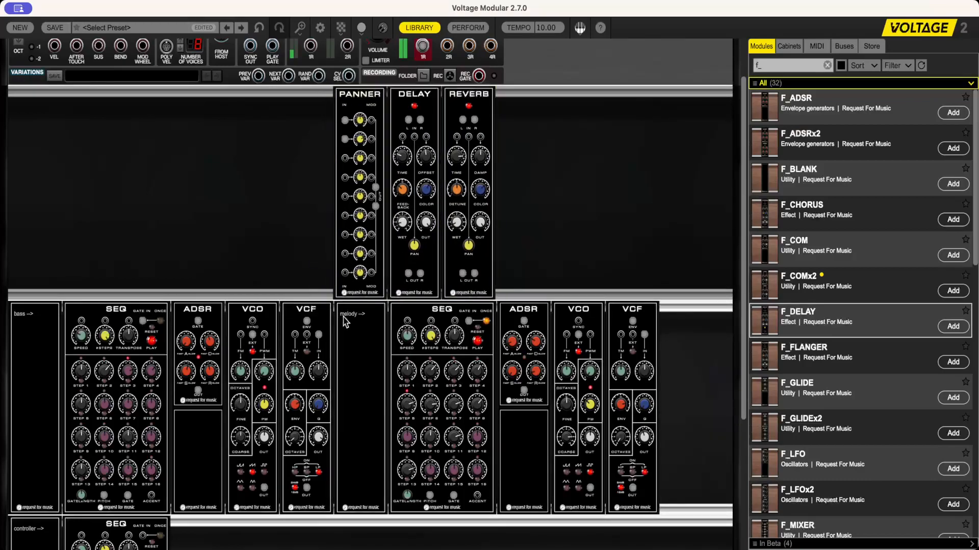